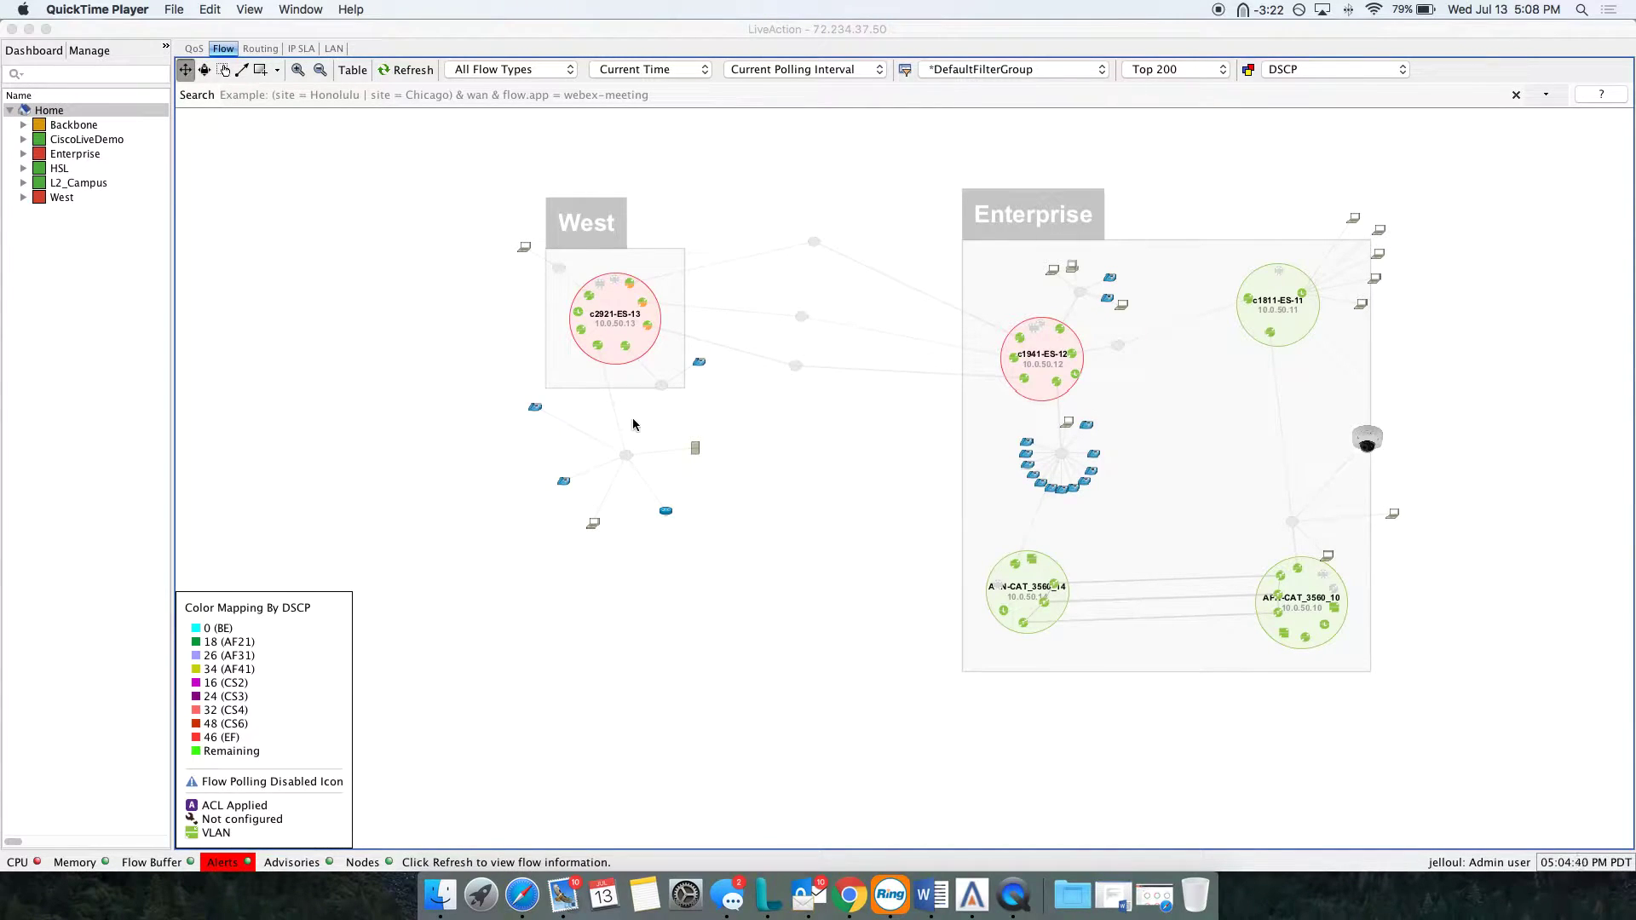
Zoom into the Flow topology map and centre the West and Enterprise groups
scroll(634, 425, "up", 3)
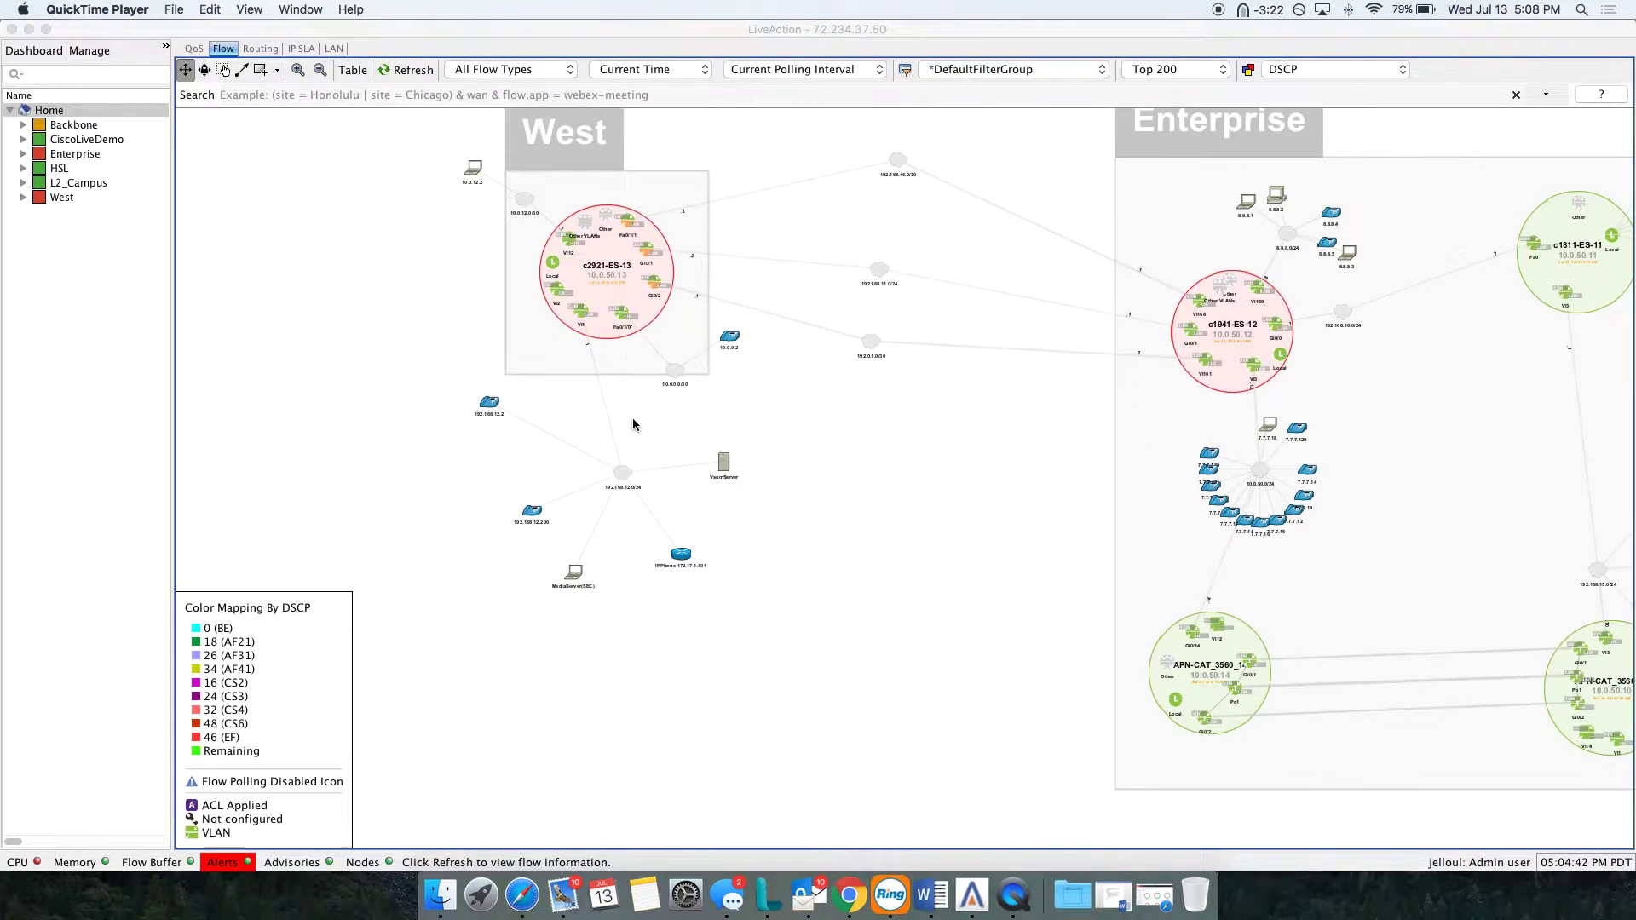
left_click(856, 438)
left_click_drag(855, 438, 727, 459)
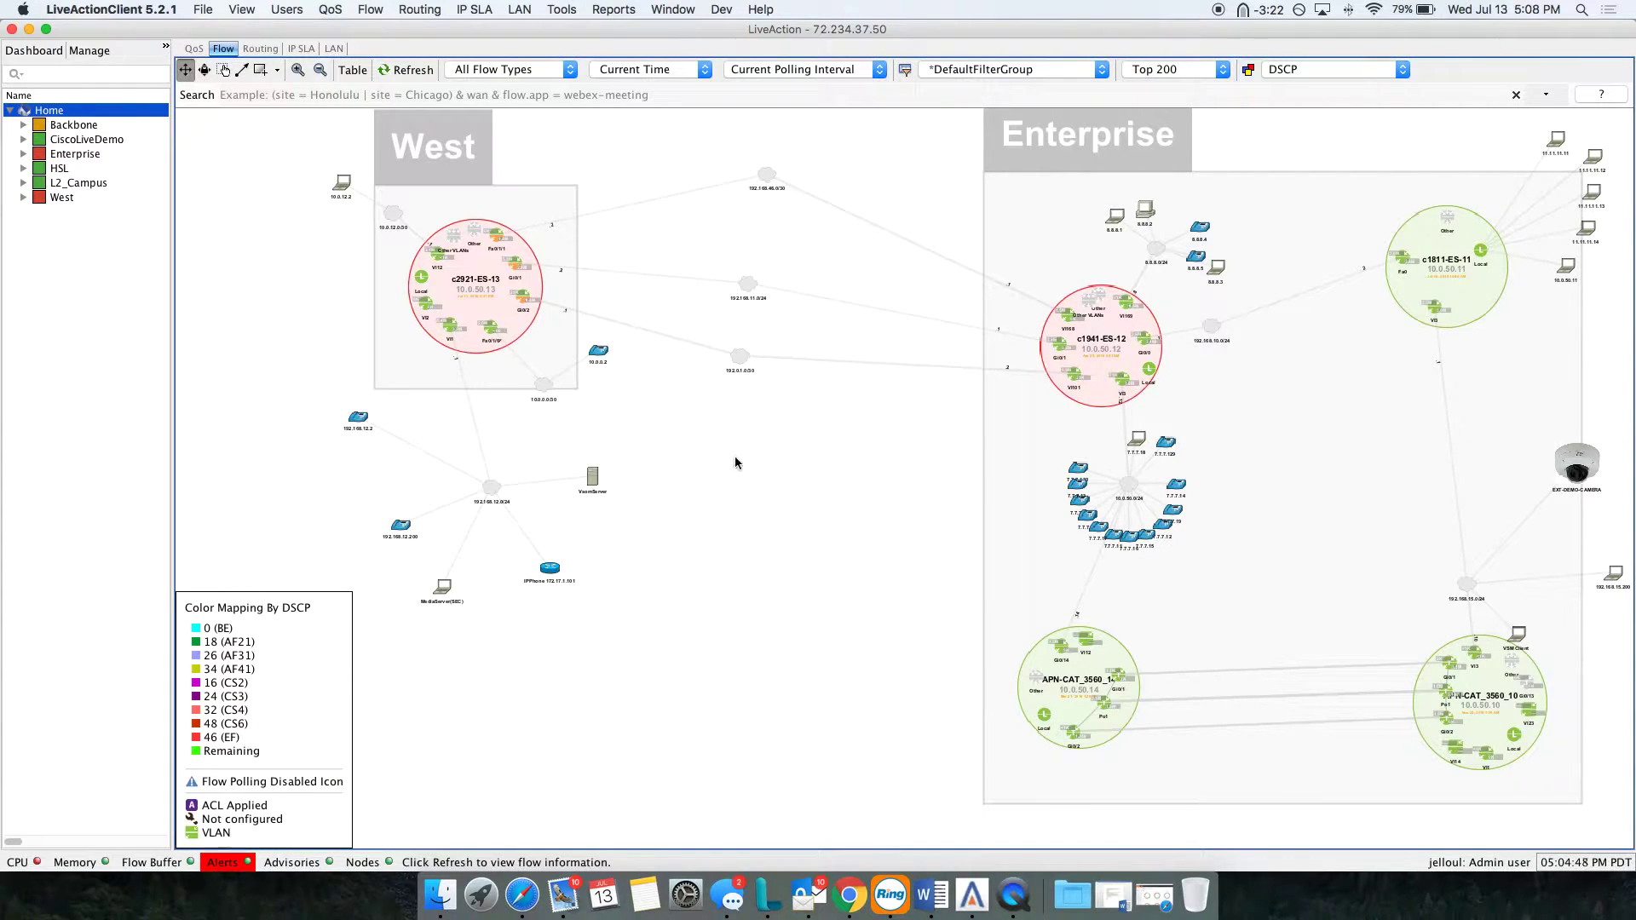
left_click_drag(734, 458, 736, 468)
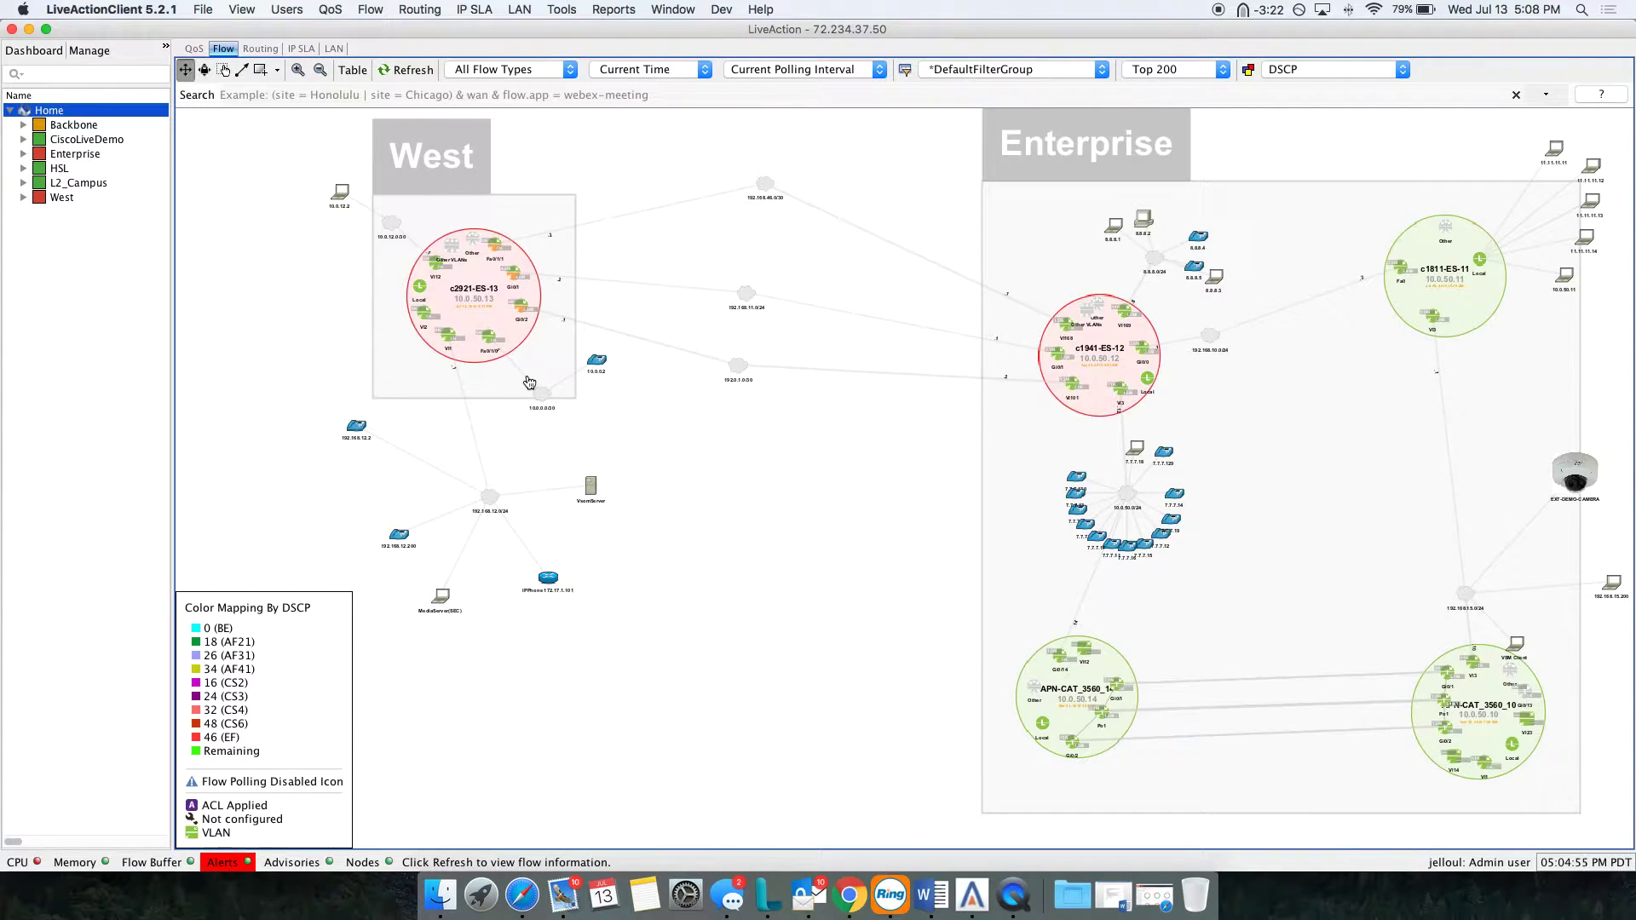
mouse_move(483, 316)
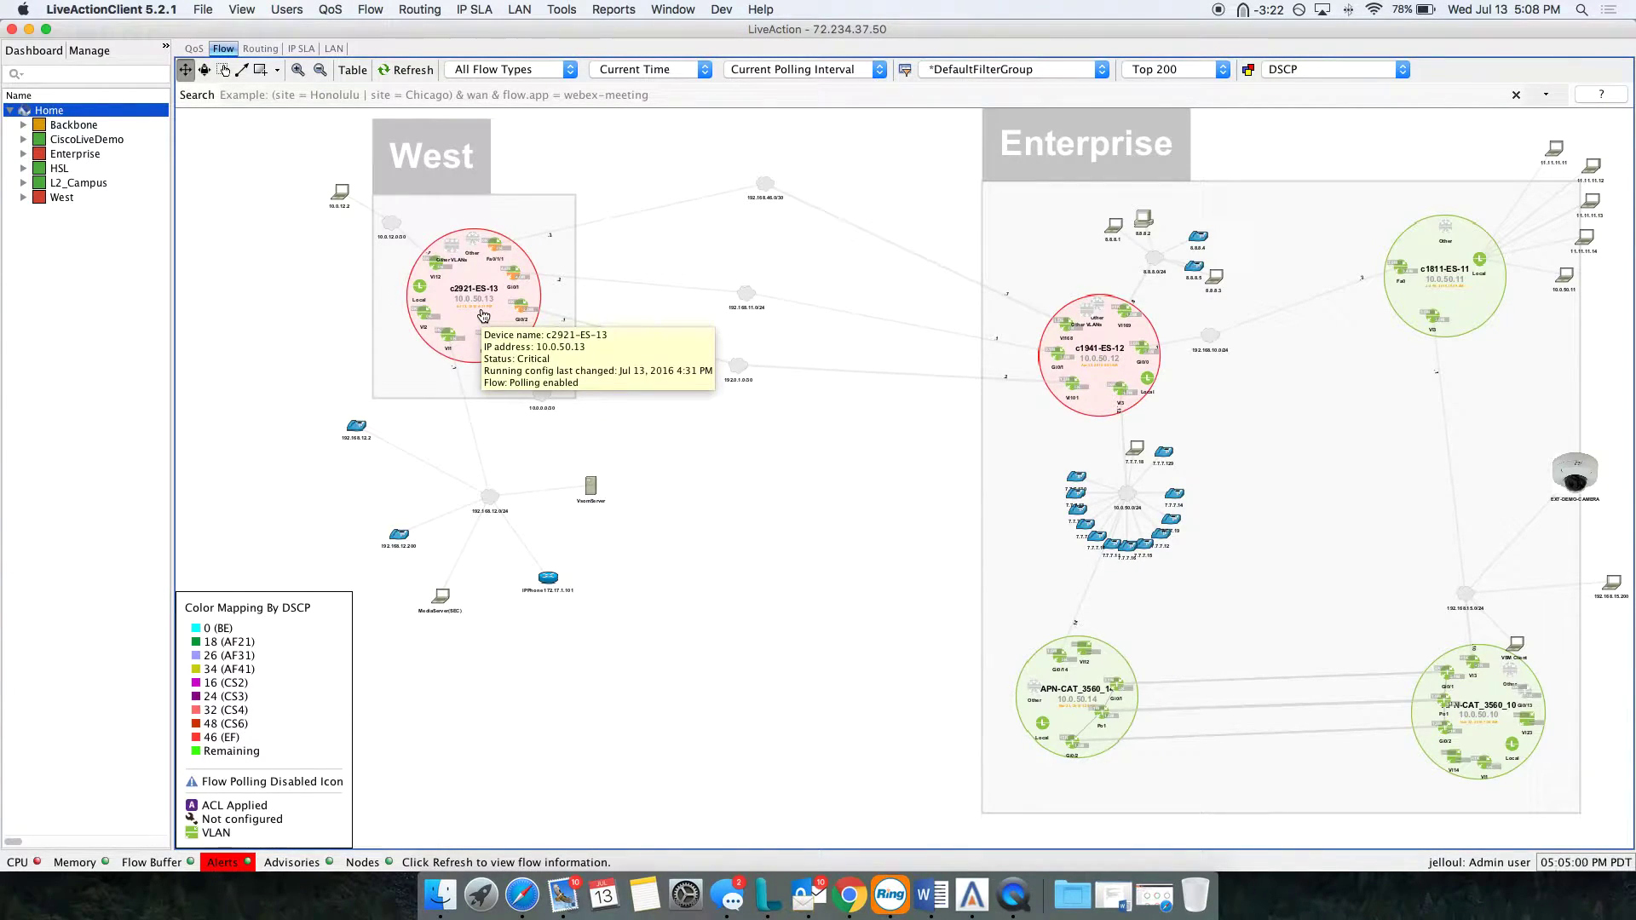
scroll(483, 316, "up", 5)
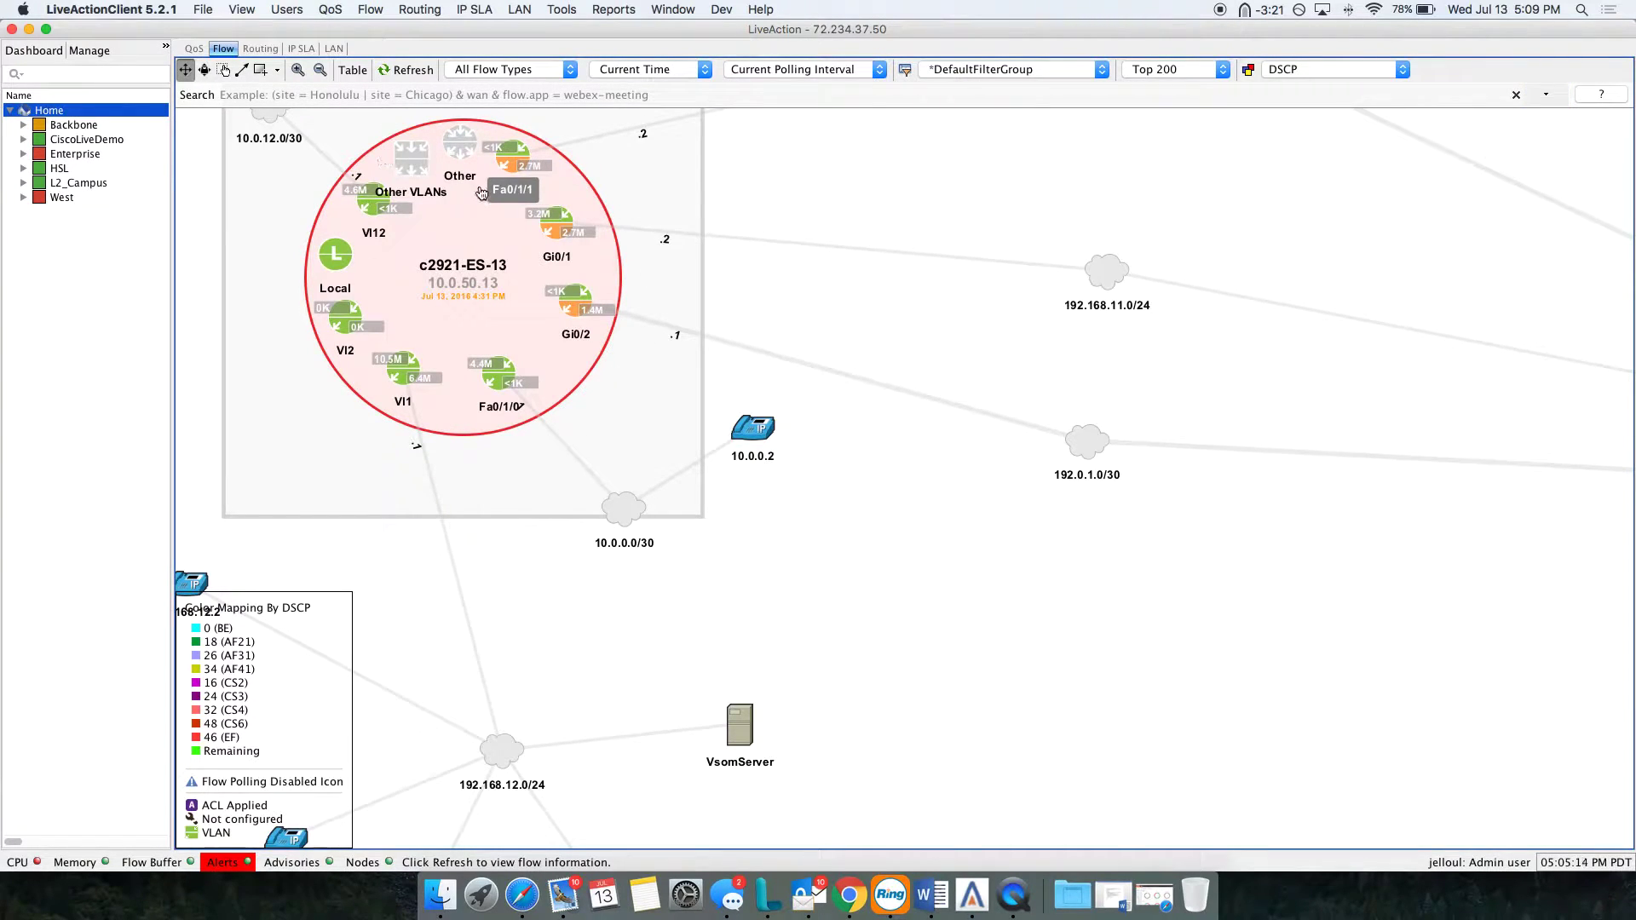
mouse_move(510, 165)
scroll(483, 245, "down", 5)
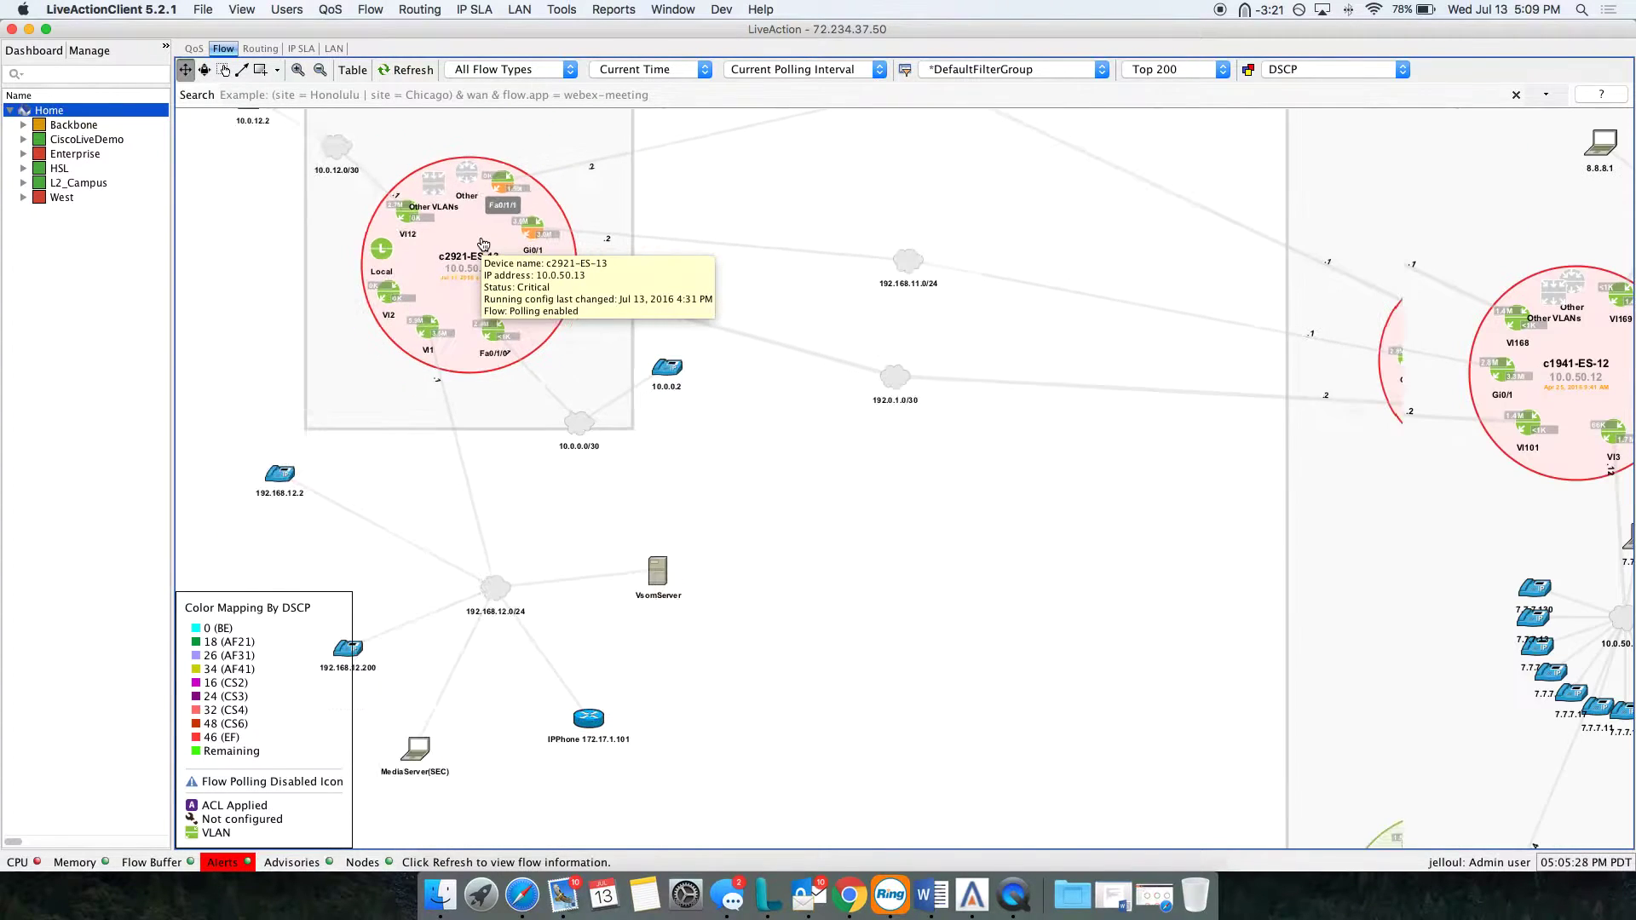
scroll(483, 245, "down", 3)
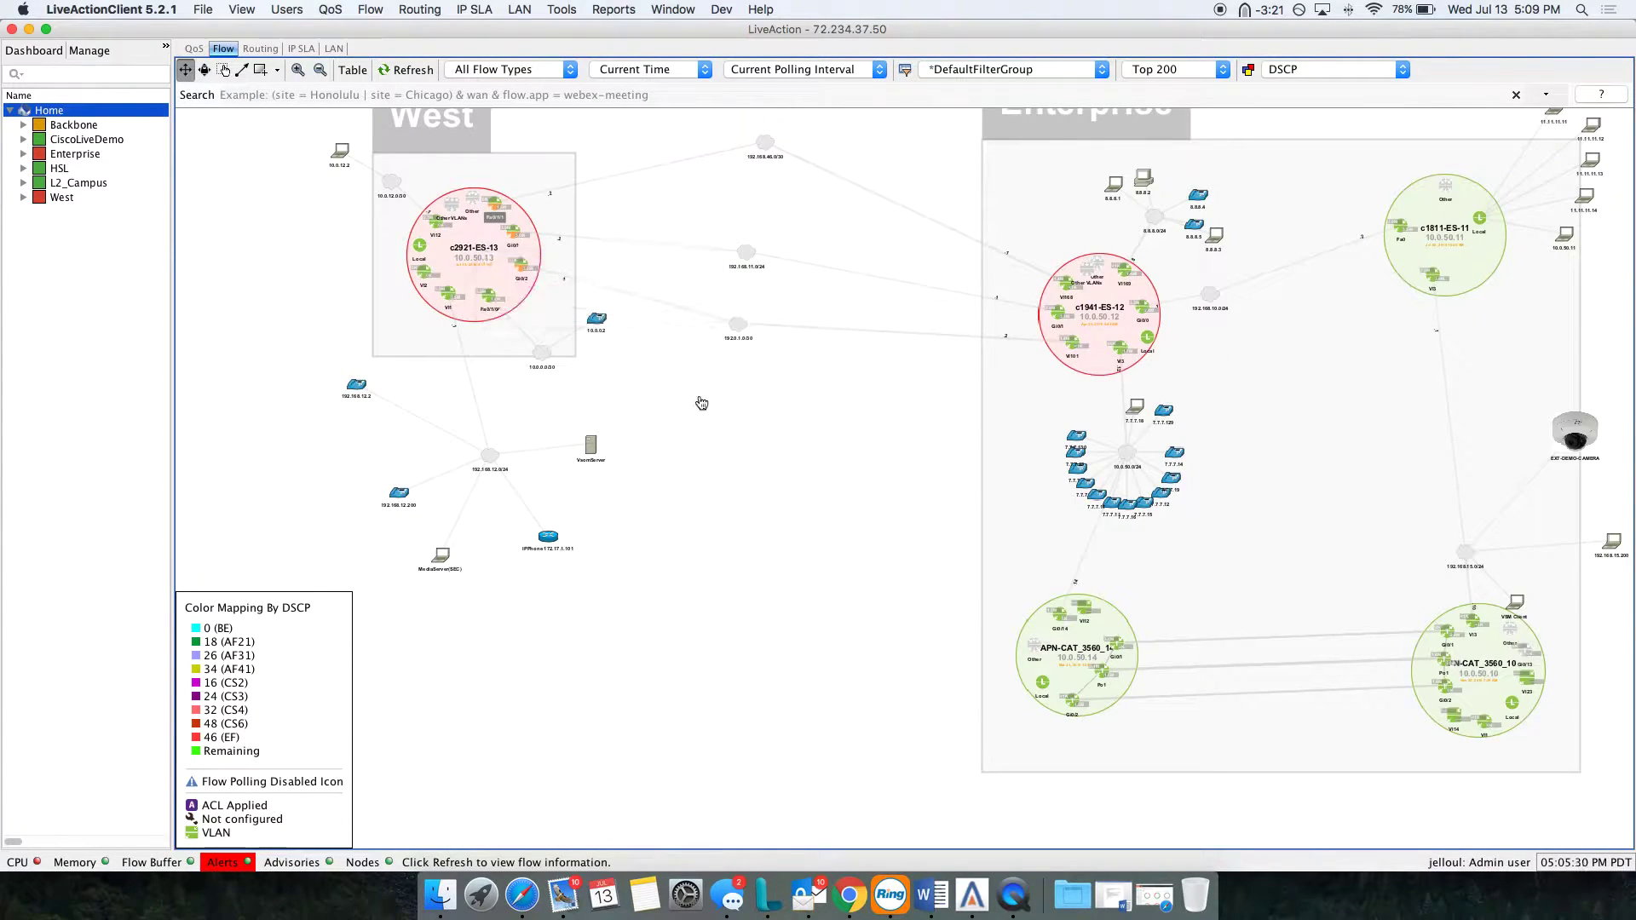
scroll(726, 417, "up", 1)
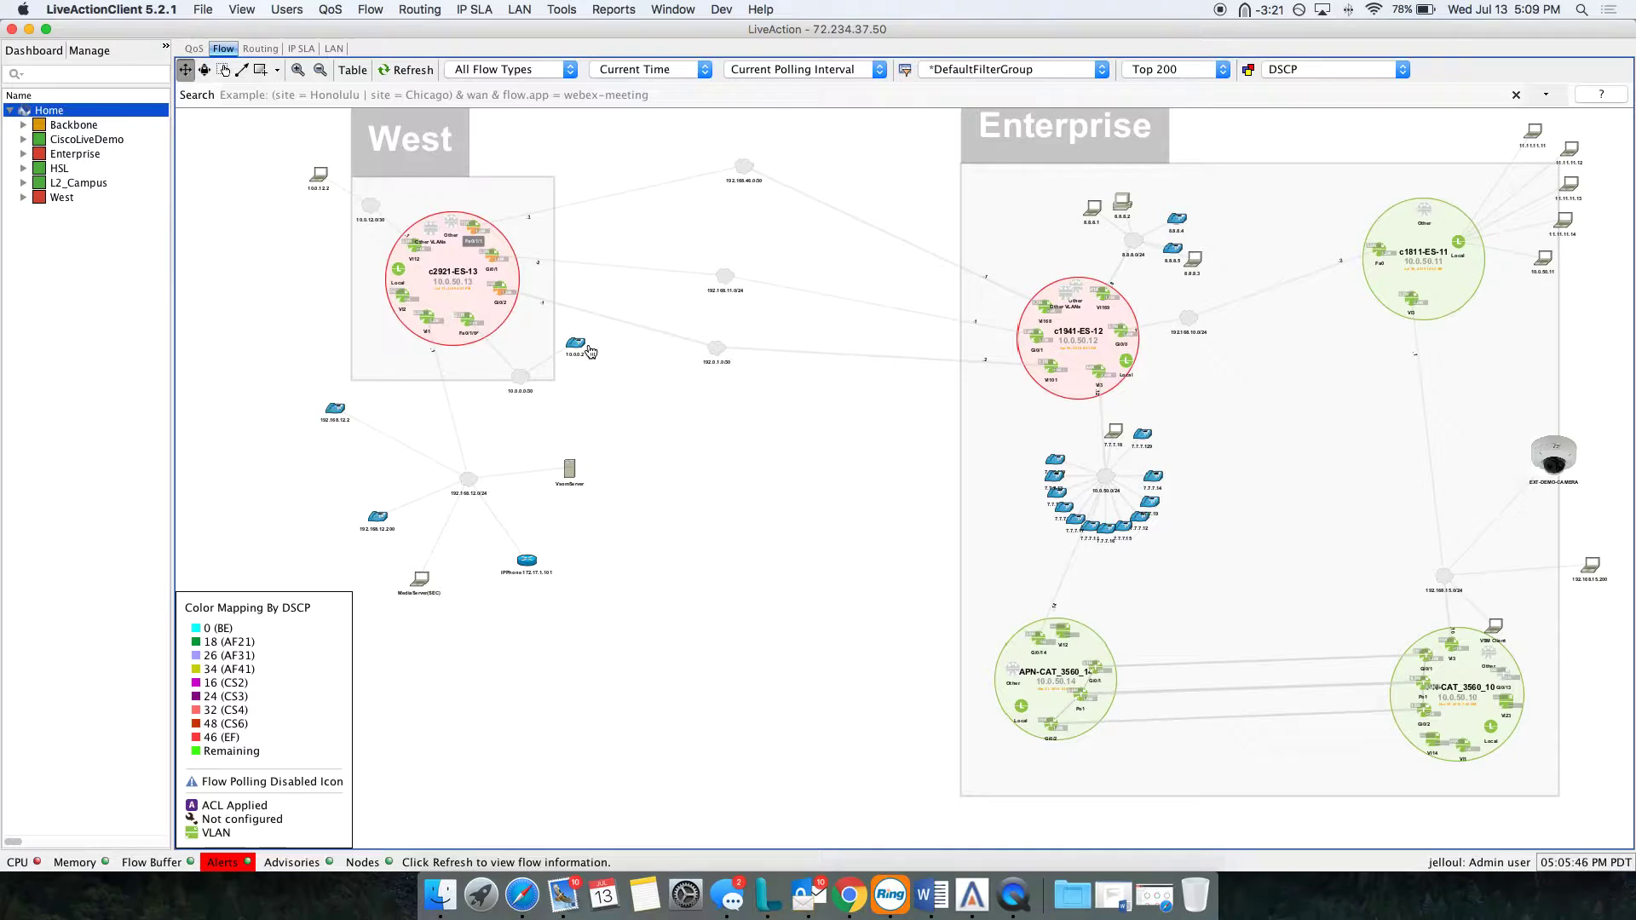
scroll(597, 381, "up", 3)
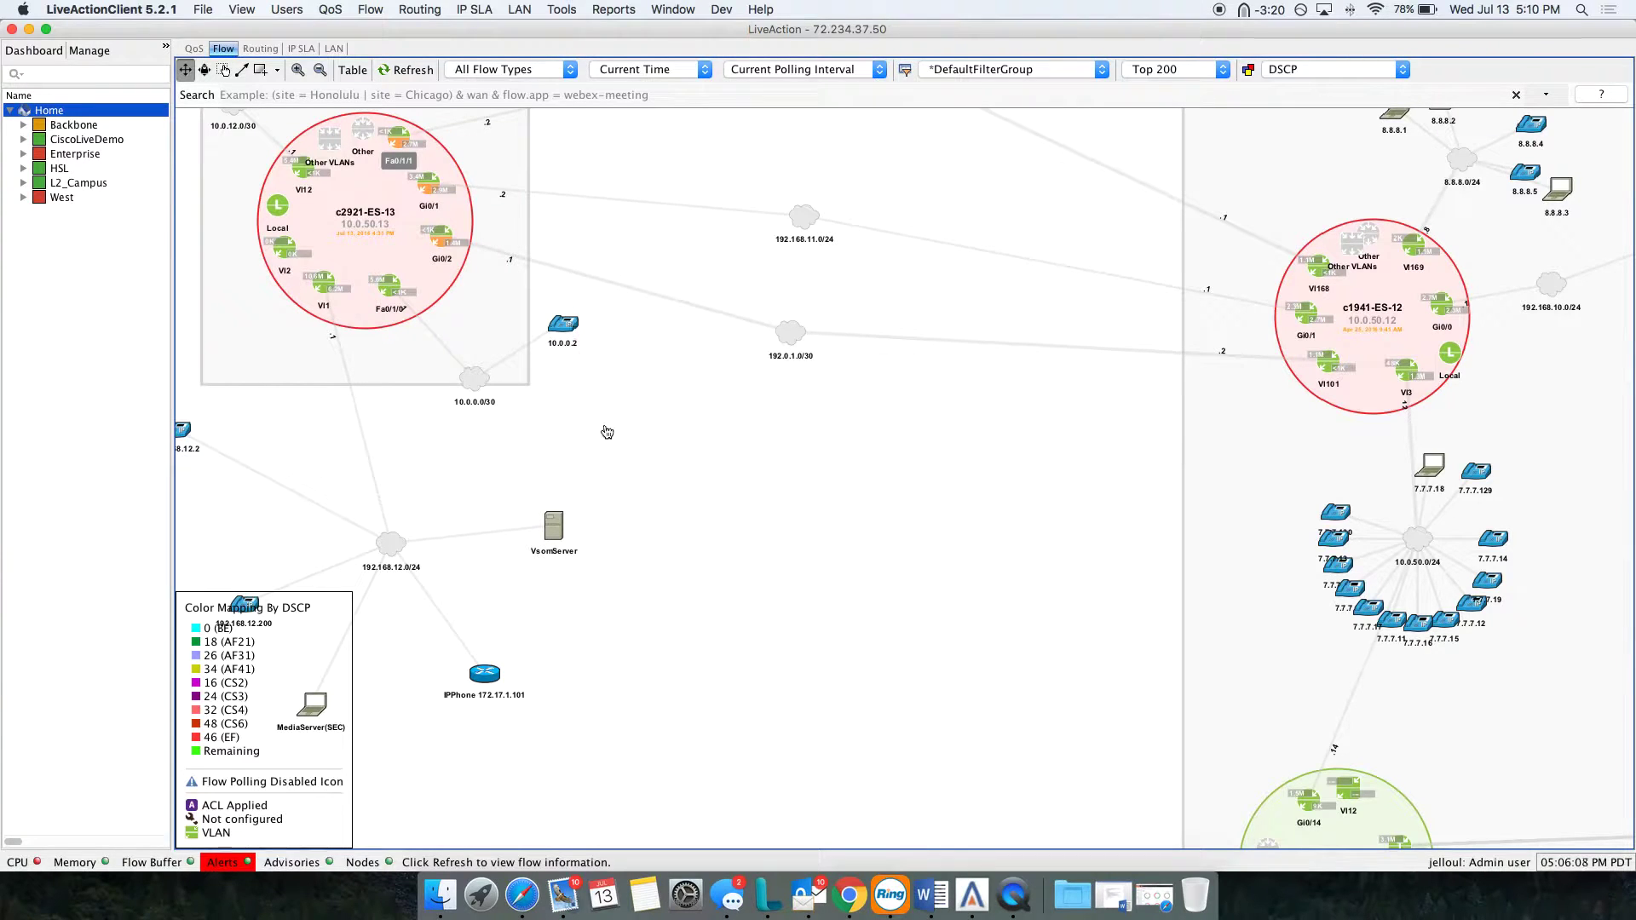
scroll(607, 432, "down", 2)
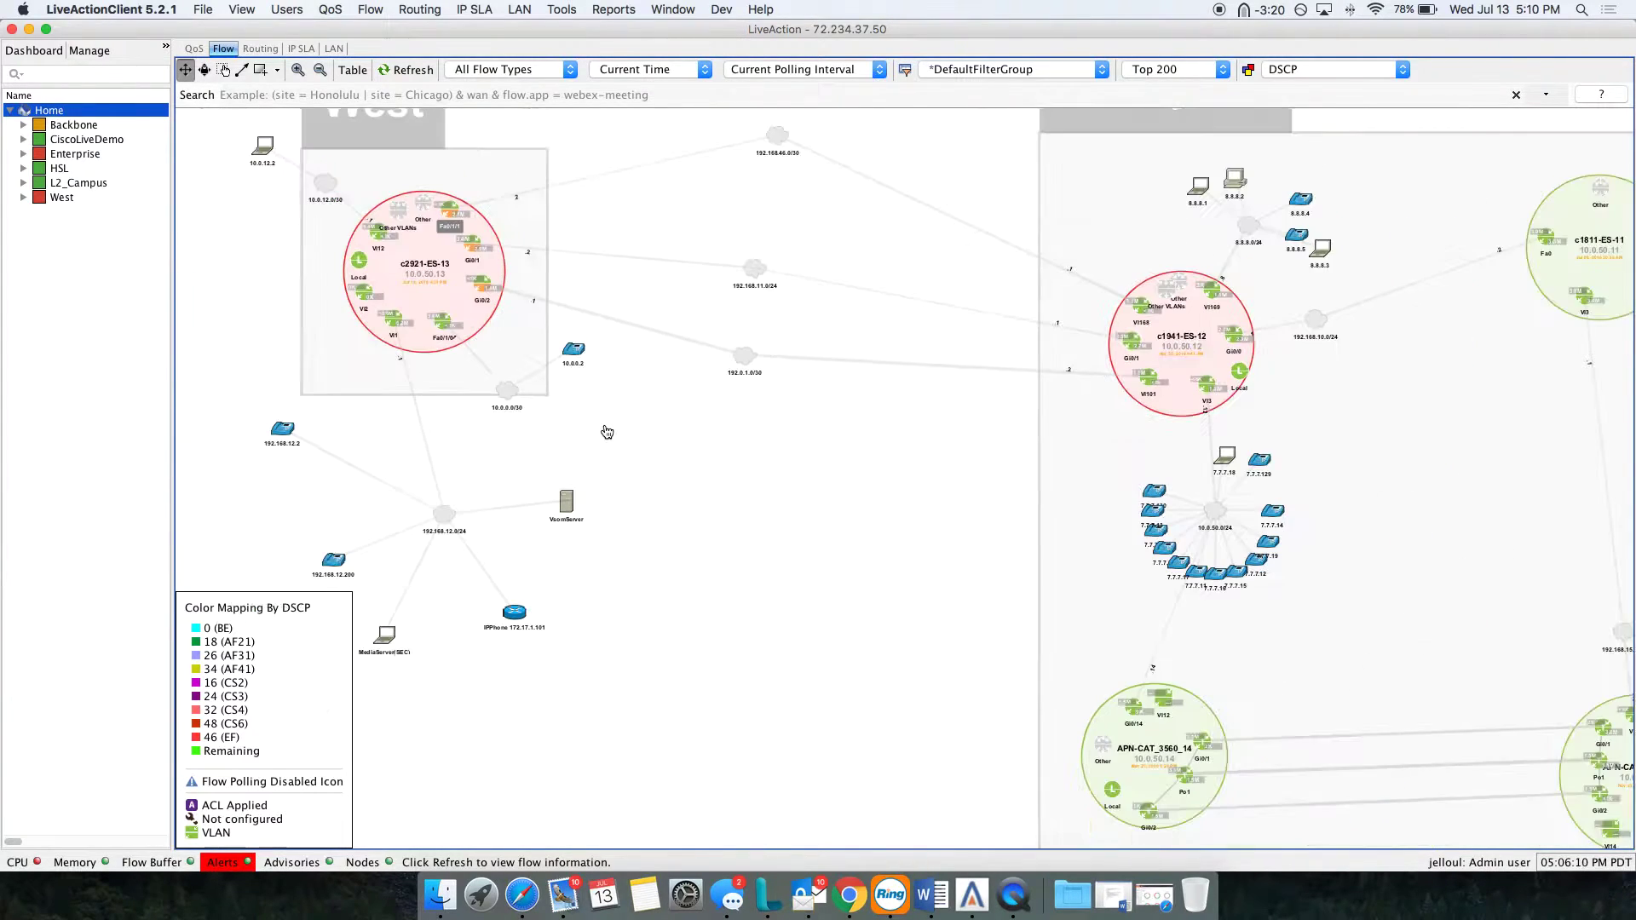
Zoom the map to the Backbone group and inspect the congested switch cat2960SCOPE_1-15
right_click(56, 128)
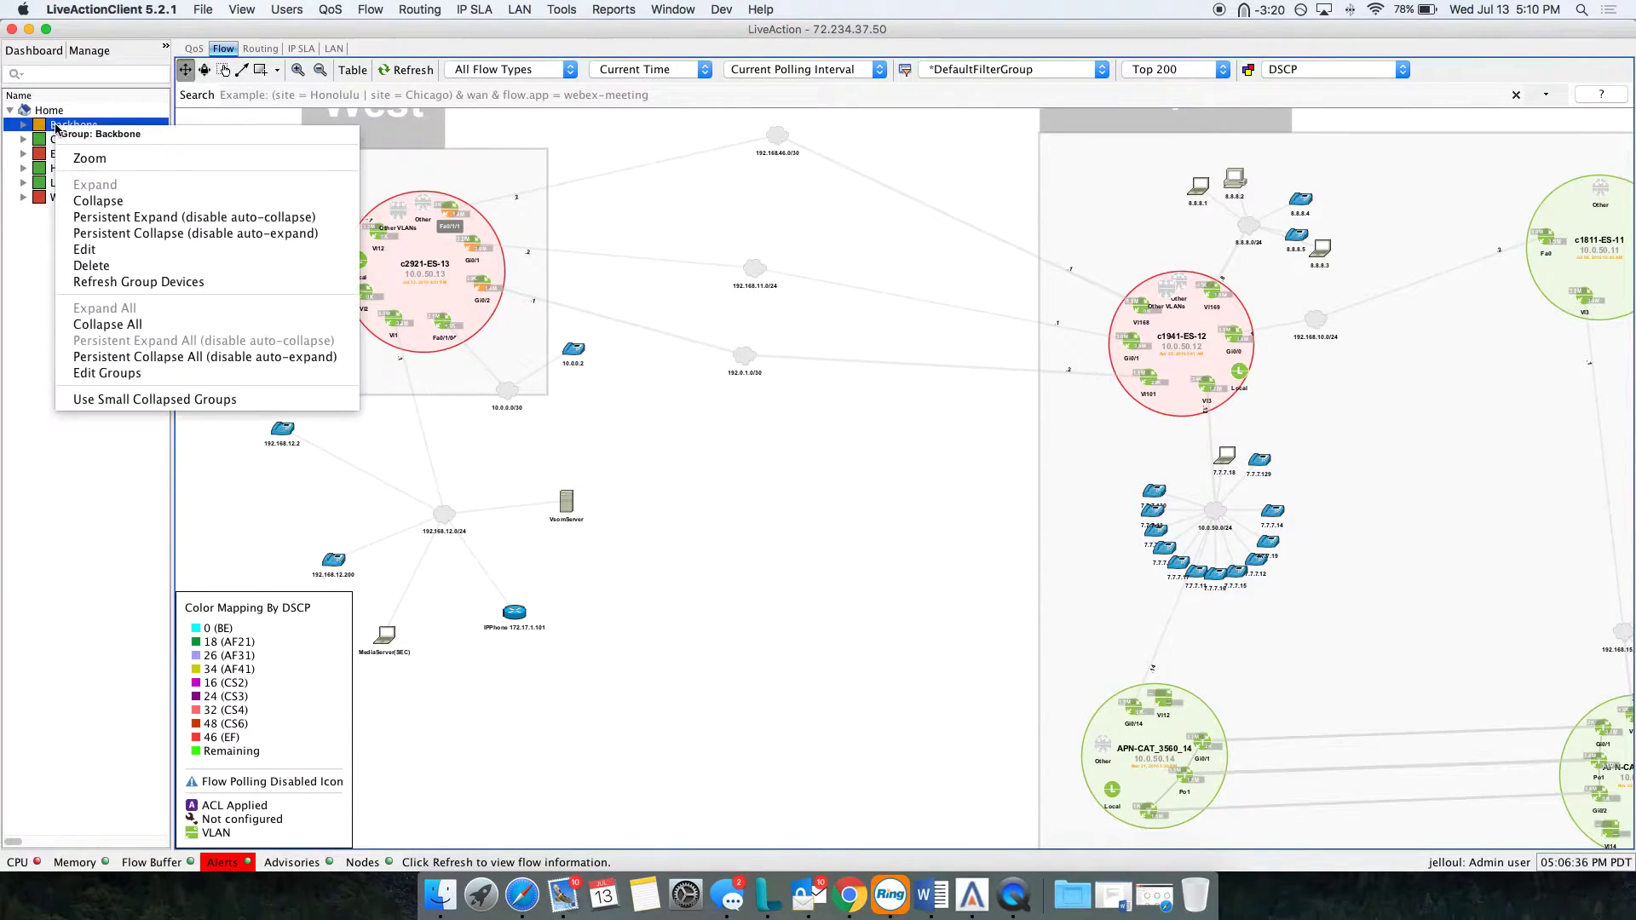
left_click(92, 158)
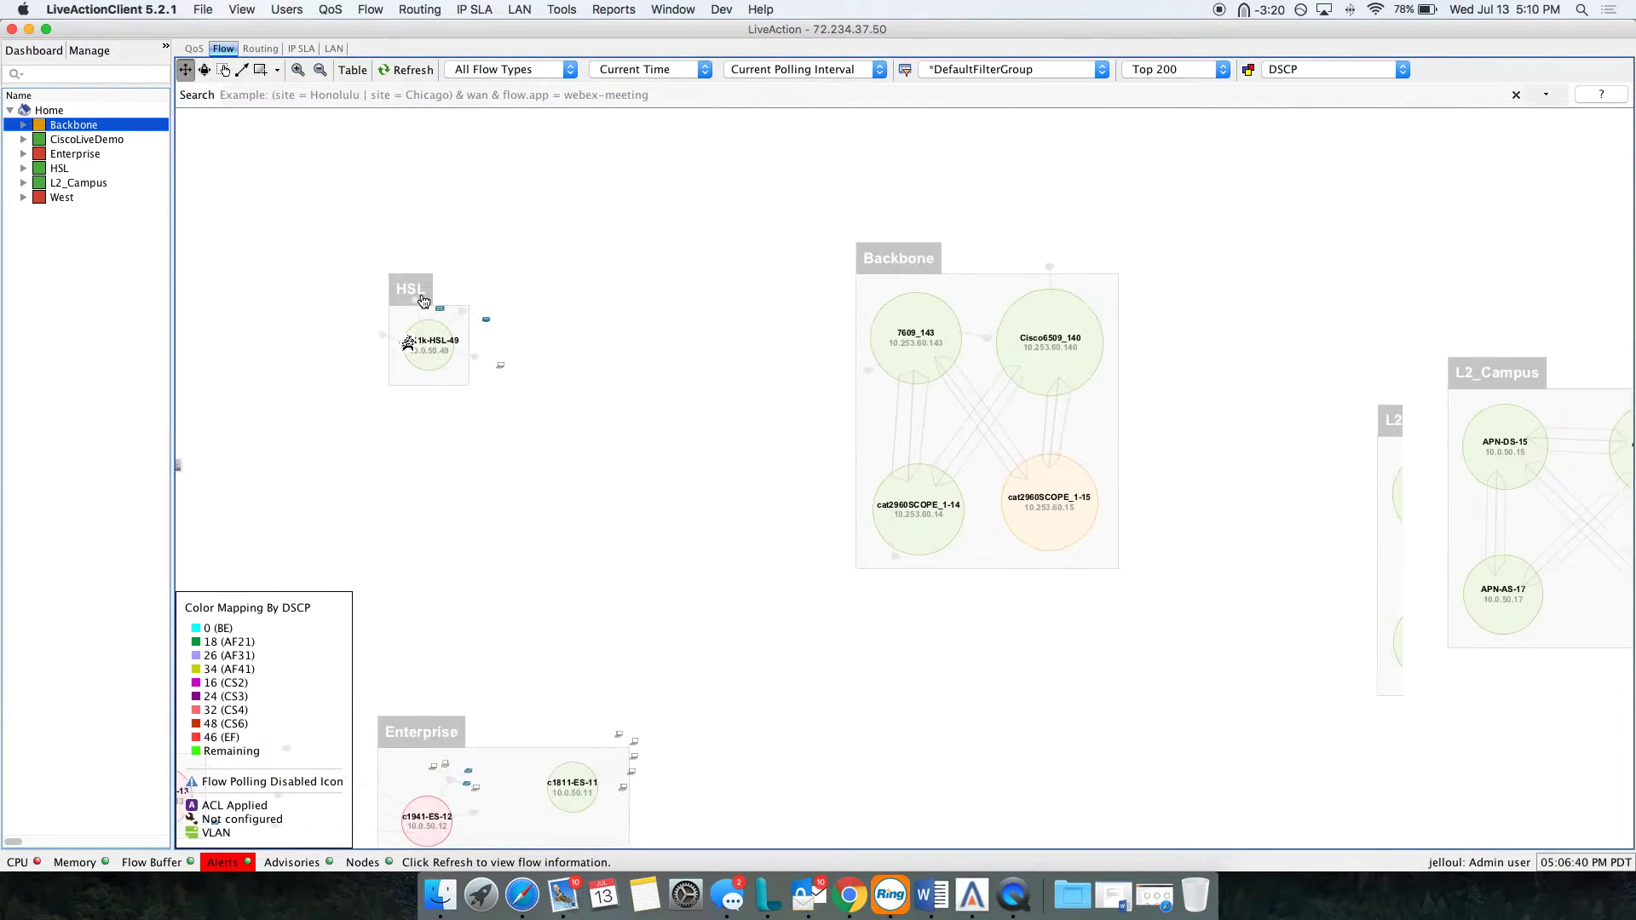
mouse_move(1032, 665)
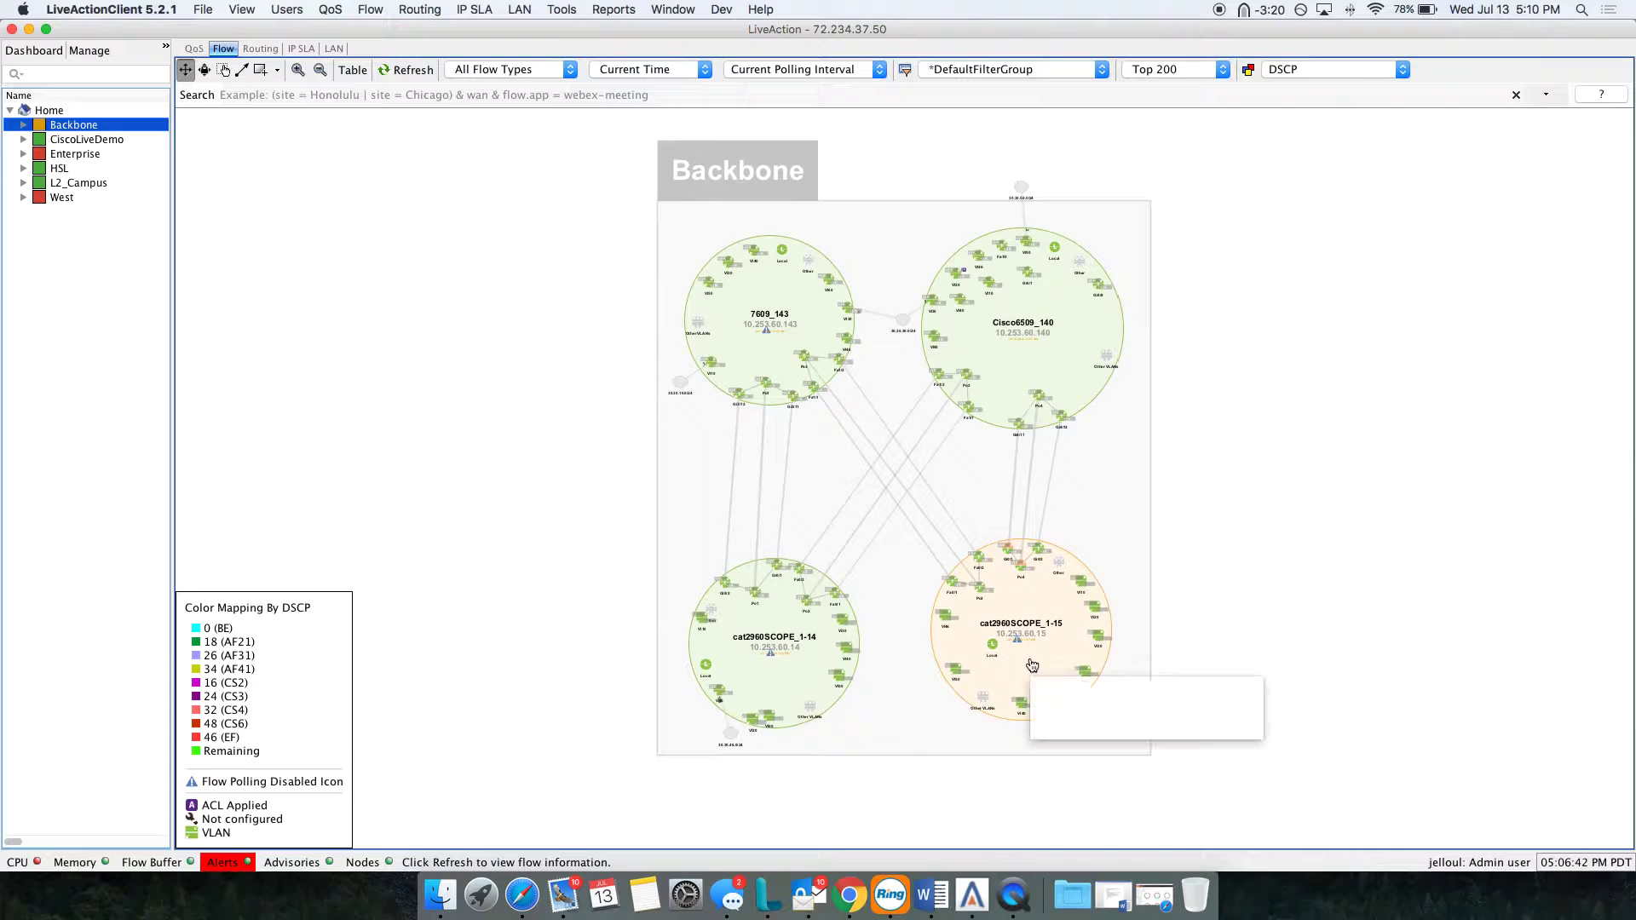
scroll(1032, 666, "up", 5)
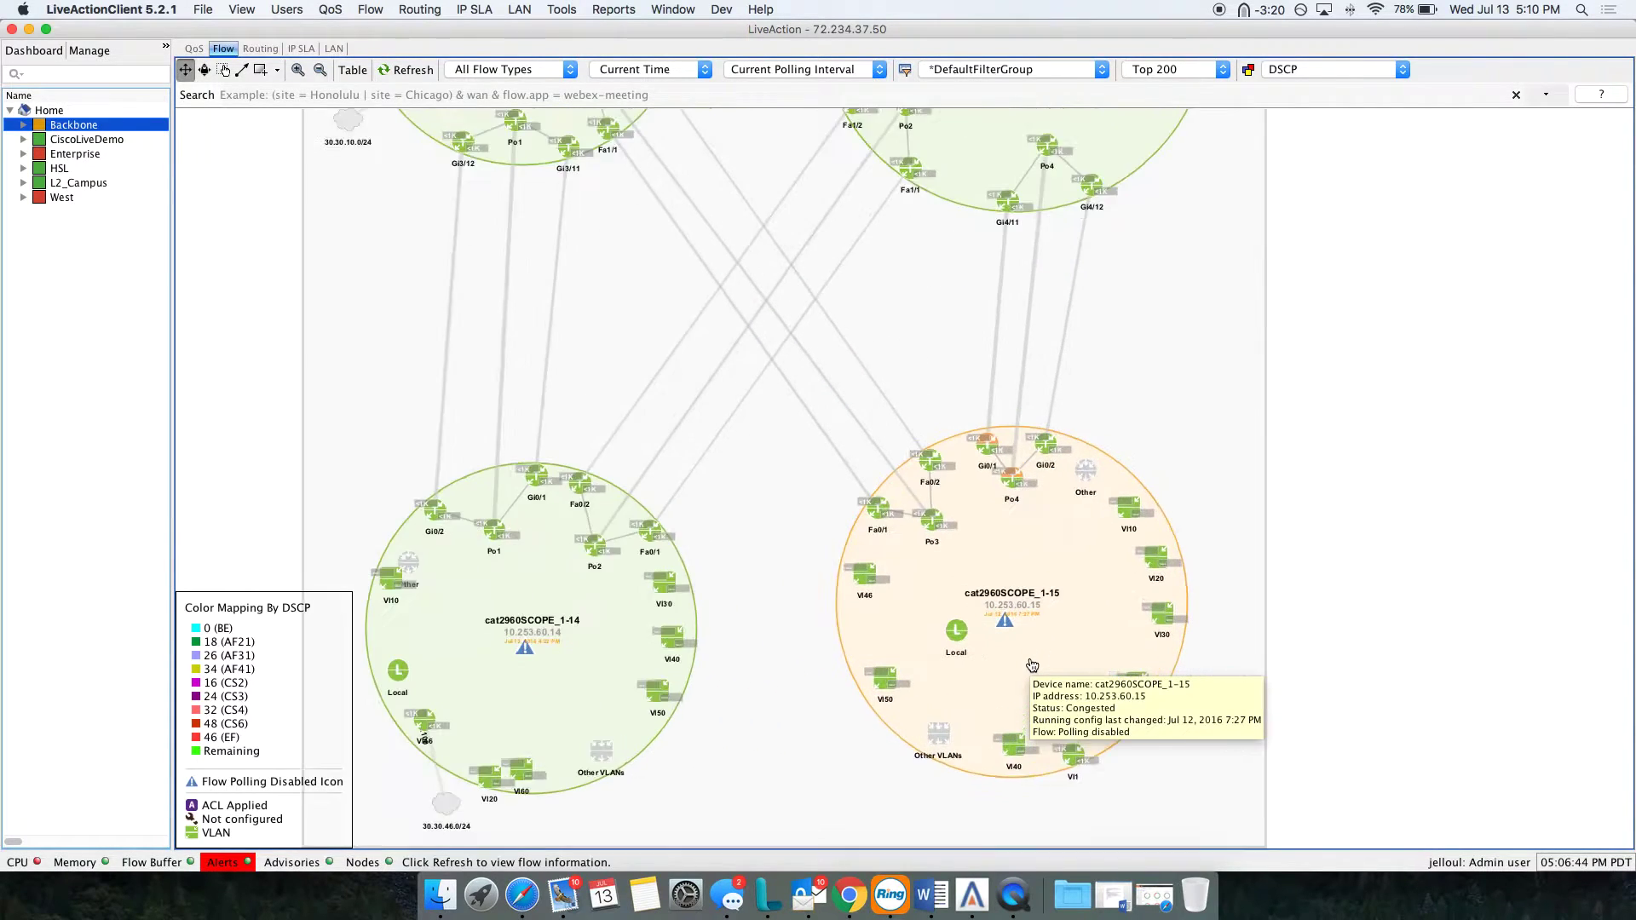
scroll(1033, 666, "up", 2)
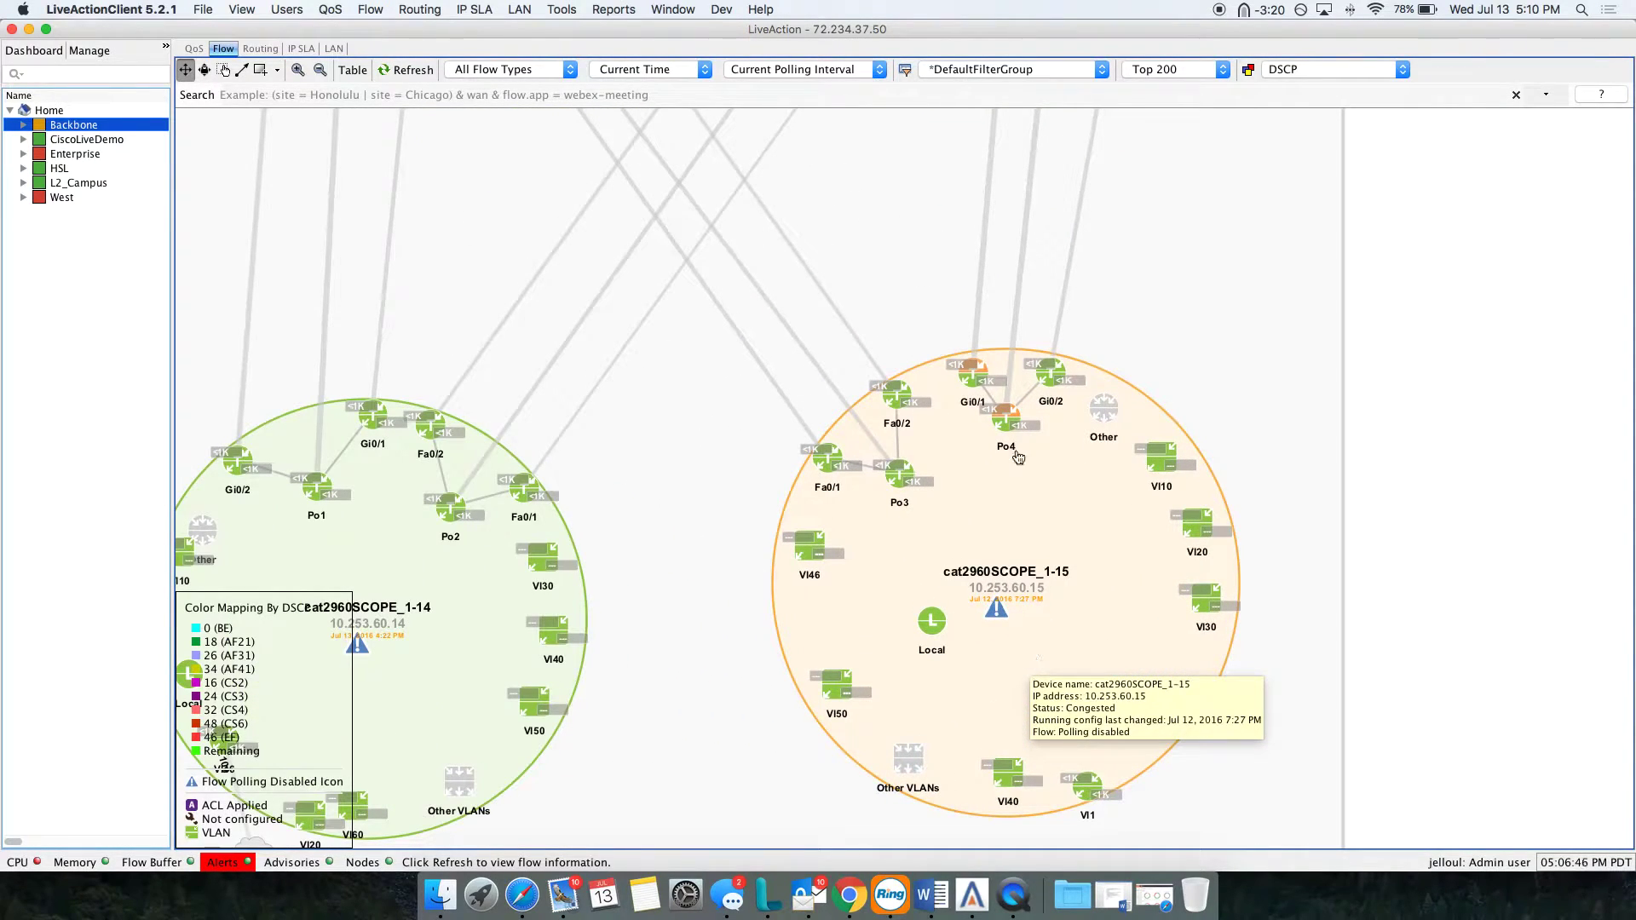
mouse_move(980, 381)
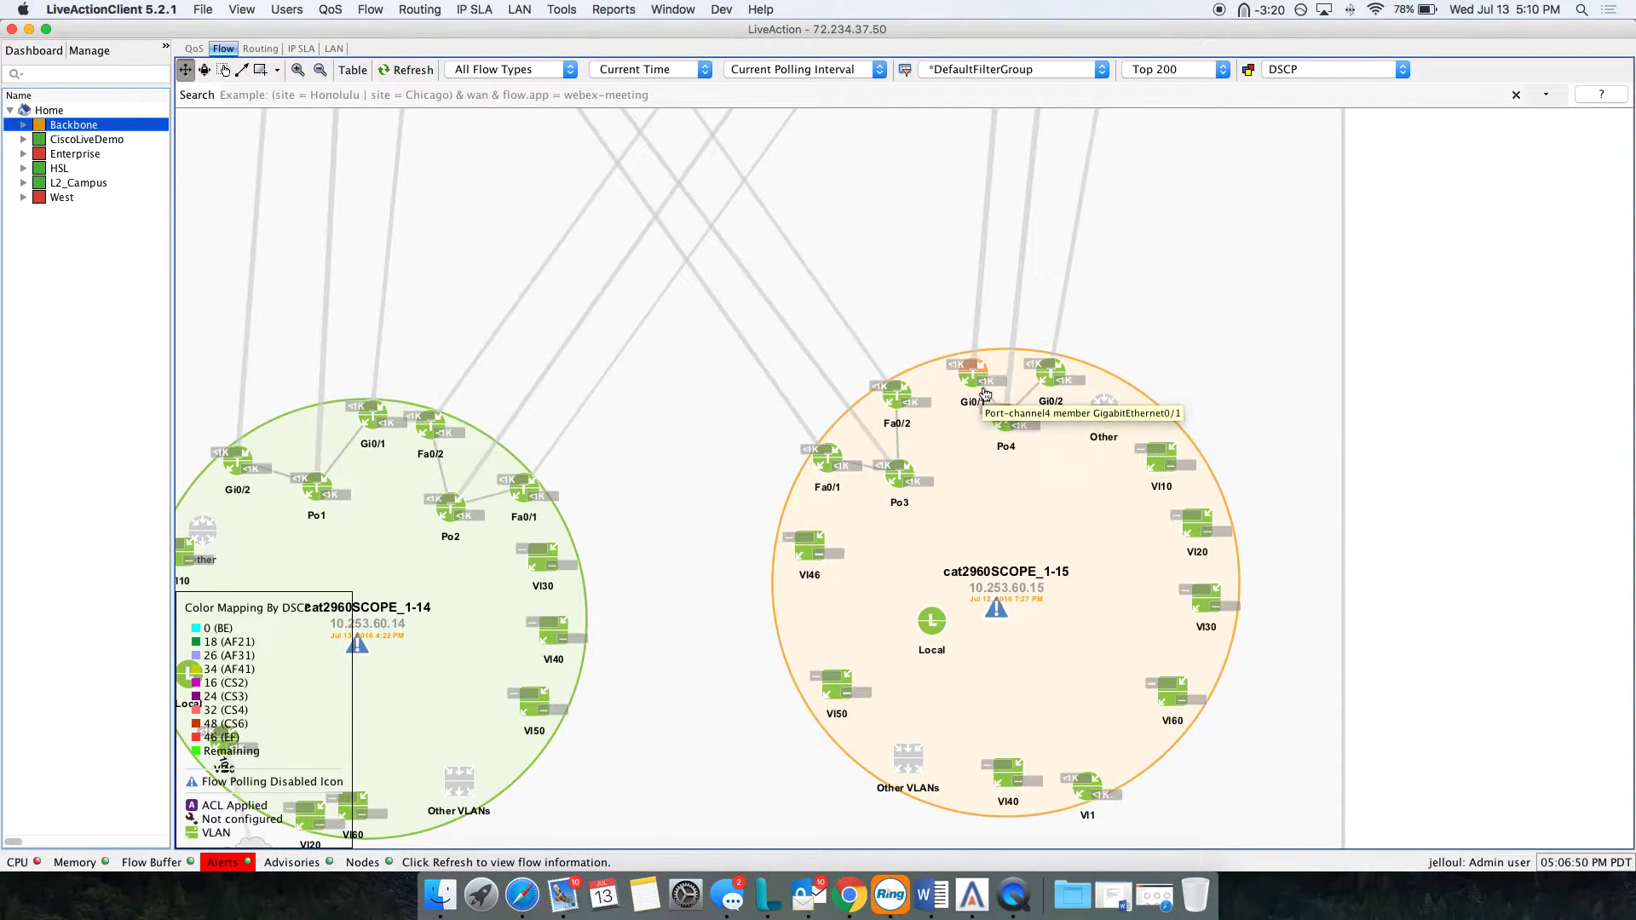
scroll(986, 397, "down", 5)
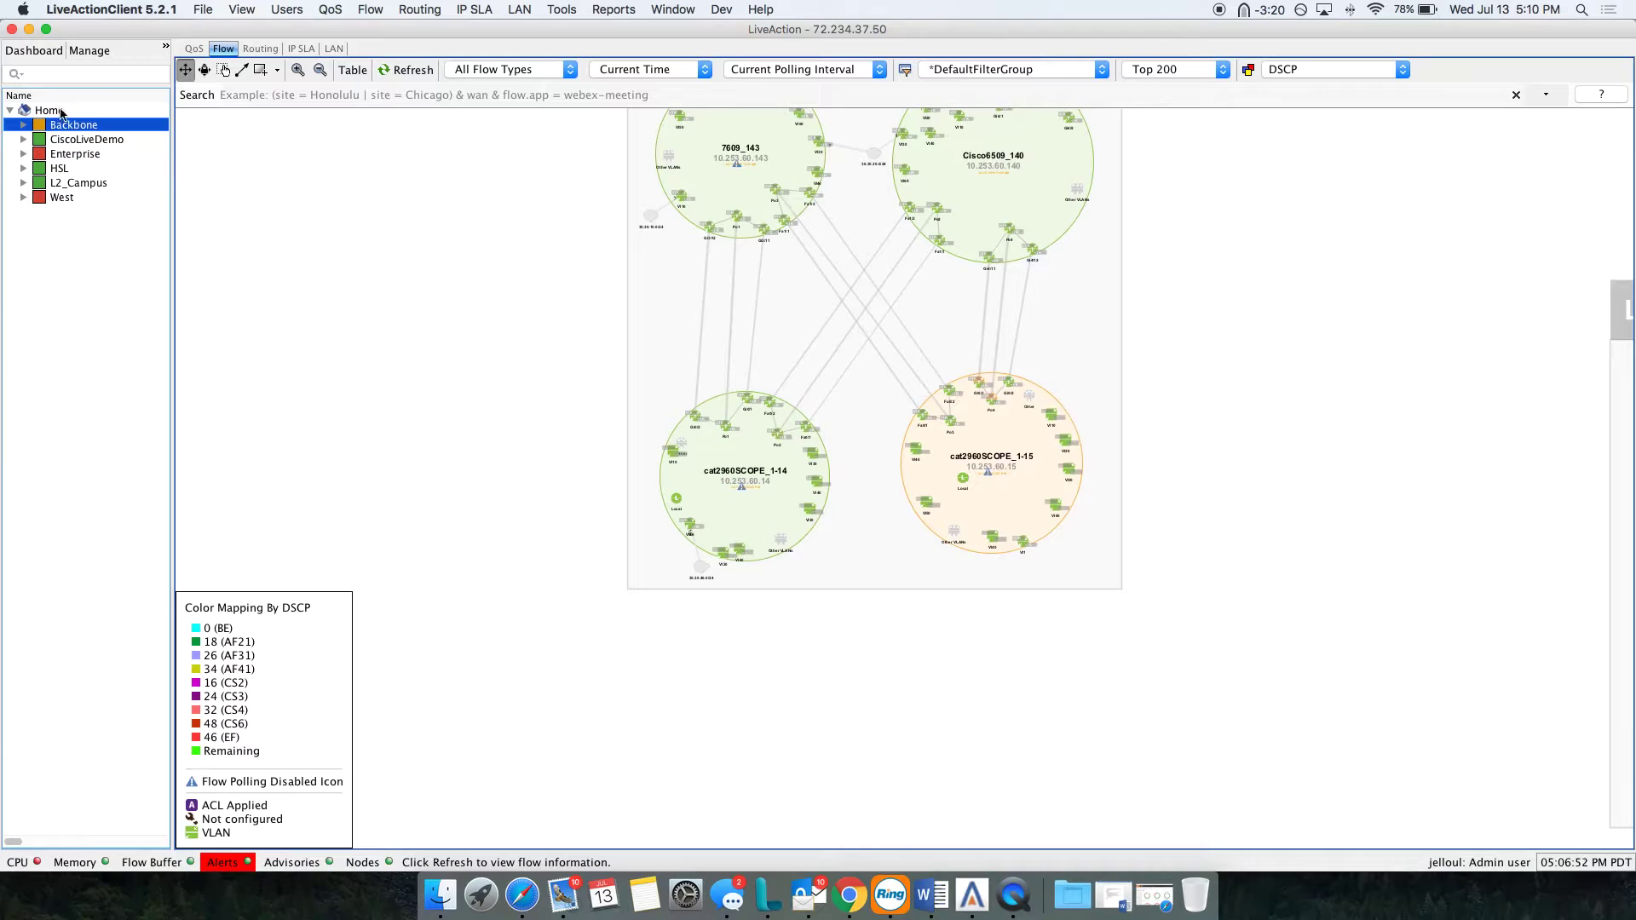
left_click(46, 157)
Zoom the map back to the Enterprise group and switch to the QoS view
right_click(46, 162)
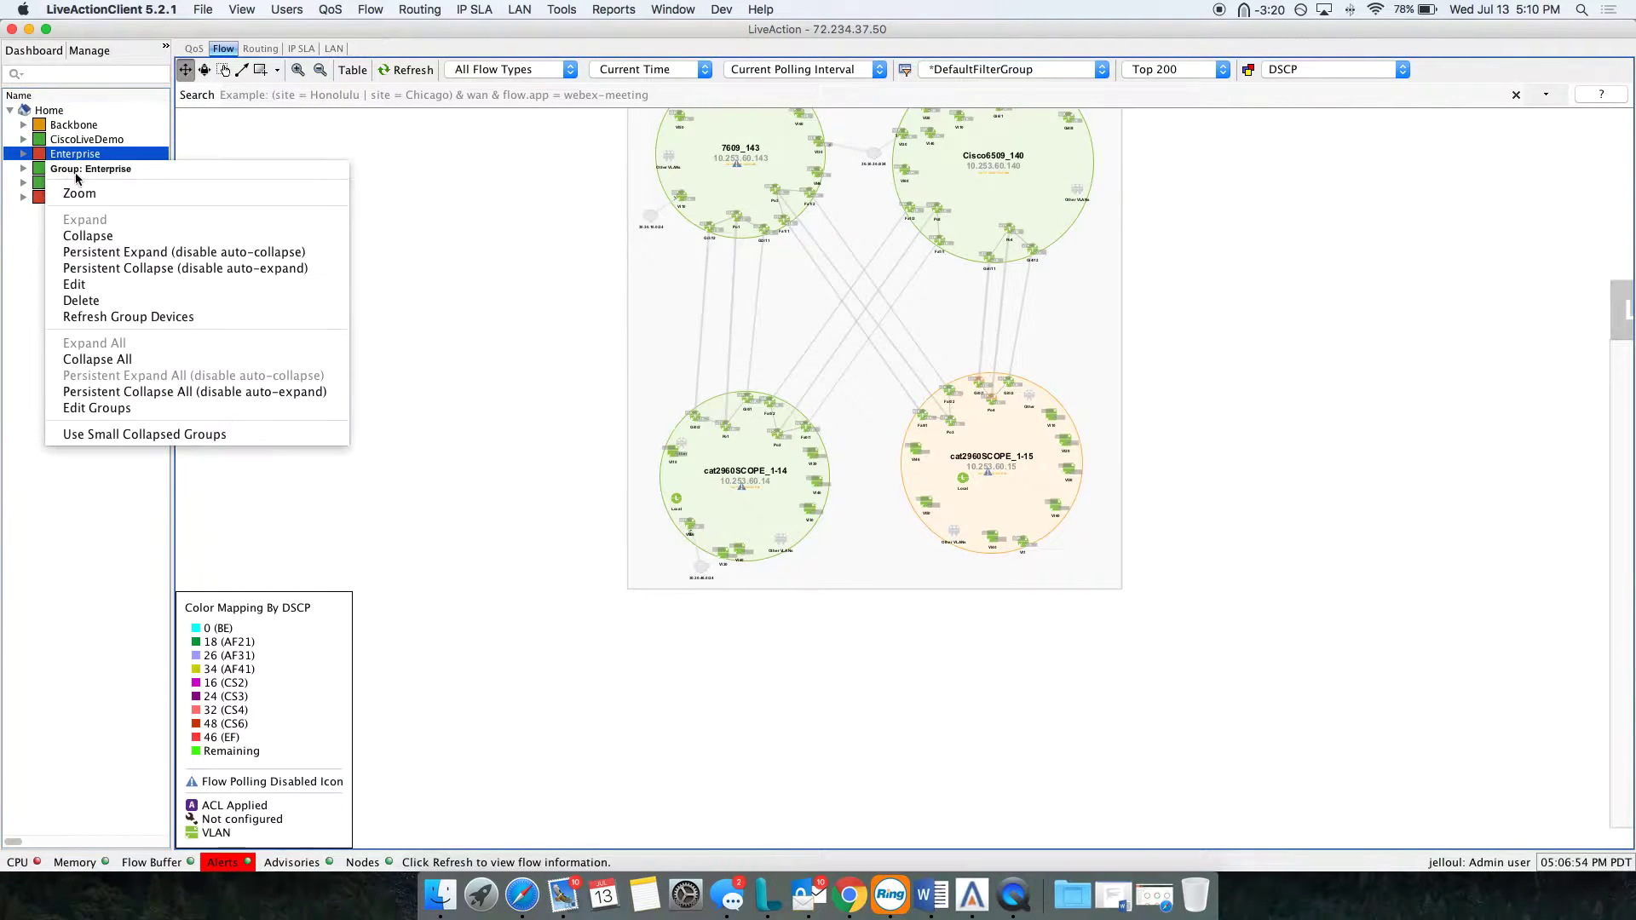
left_click(79, 195)
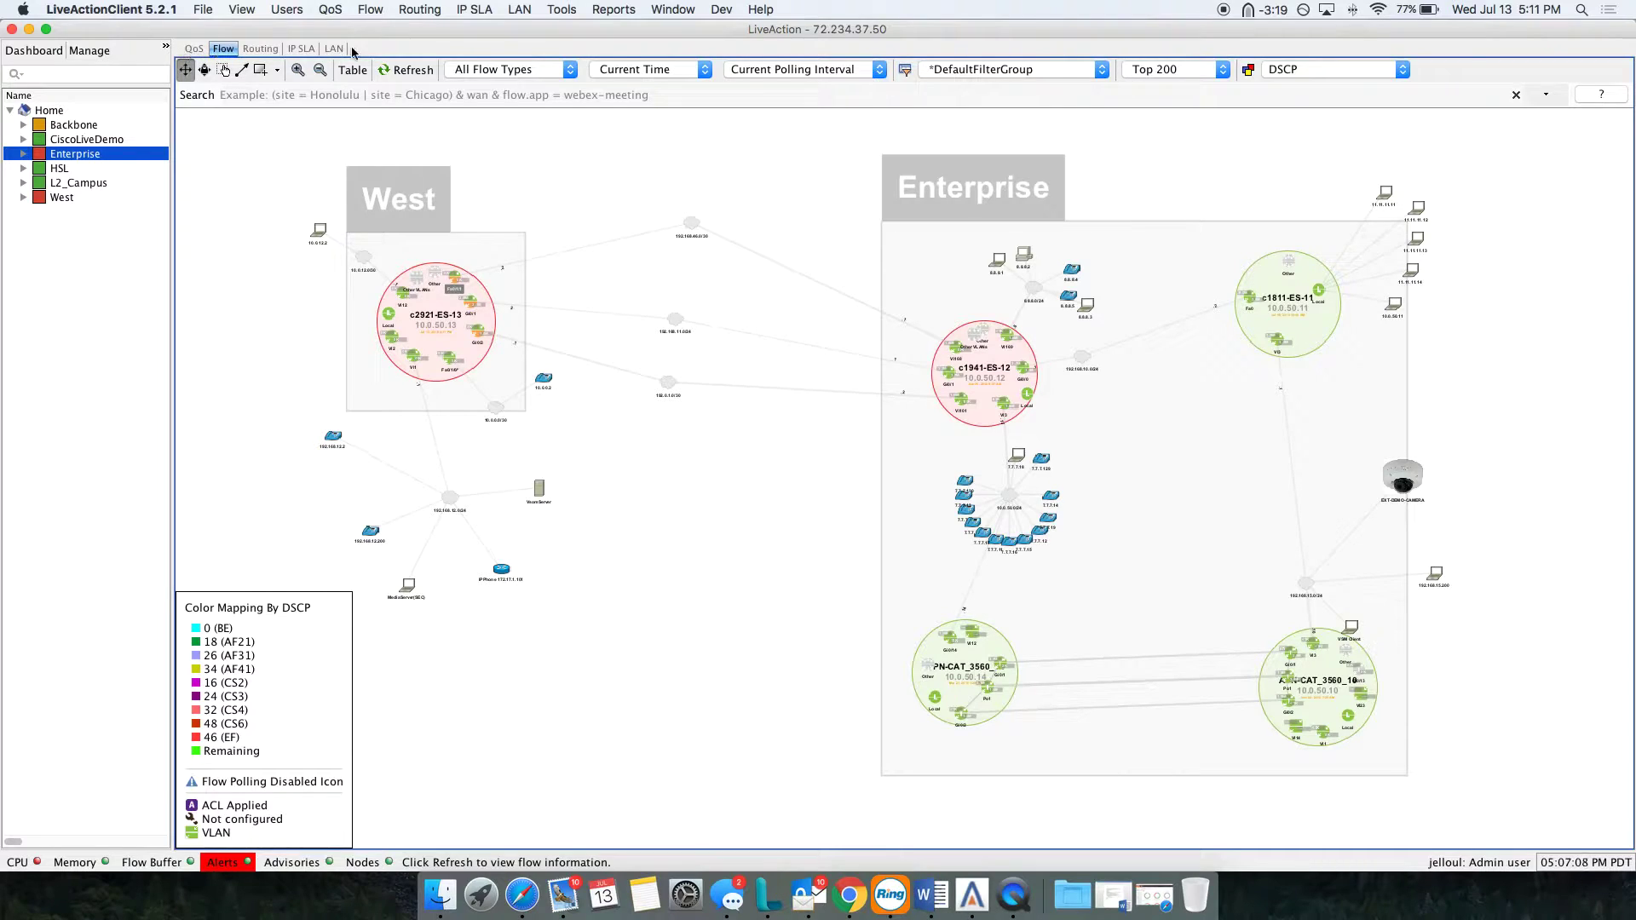
left_click(195, 49)
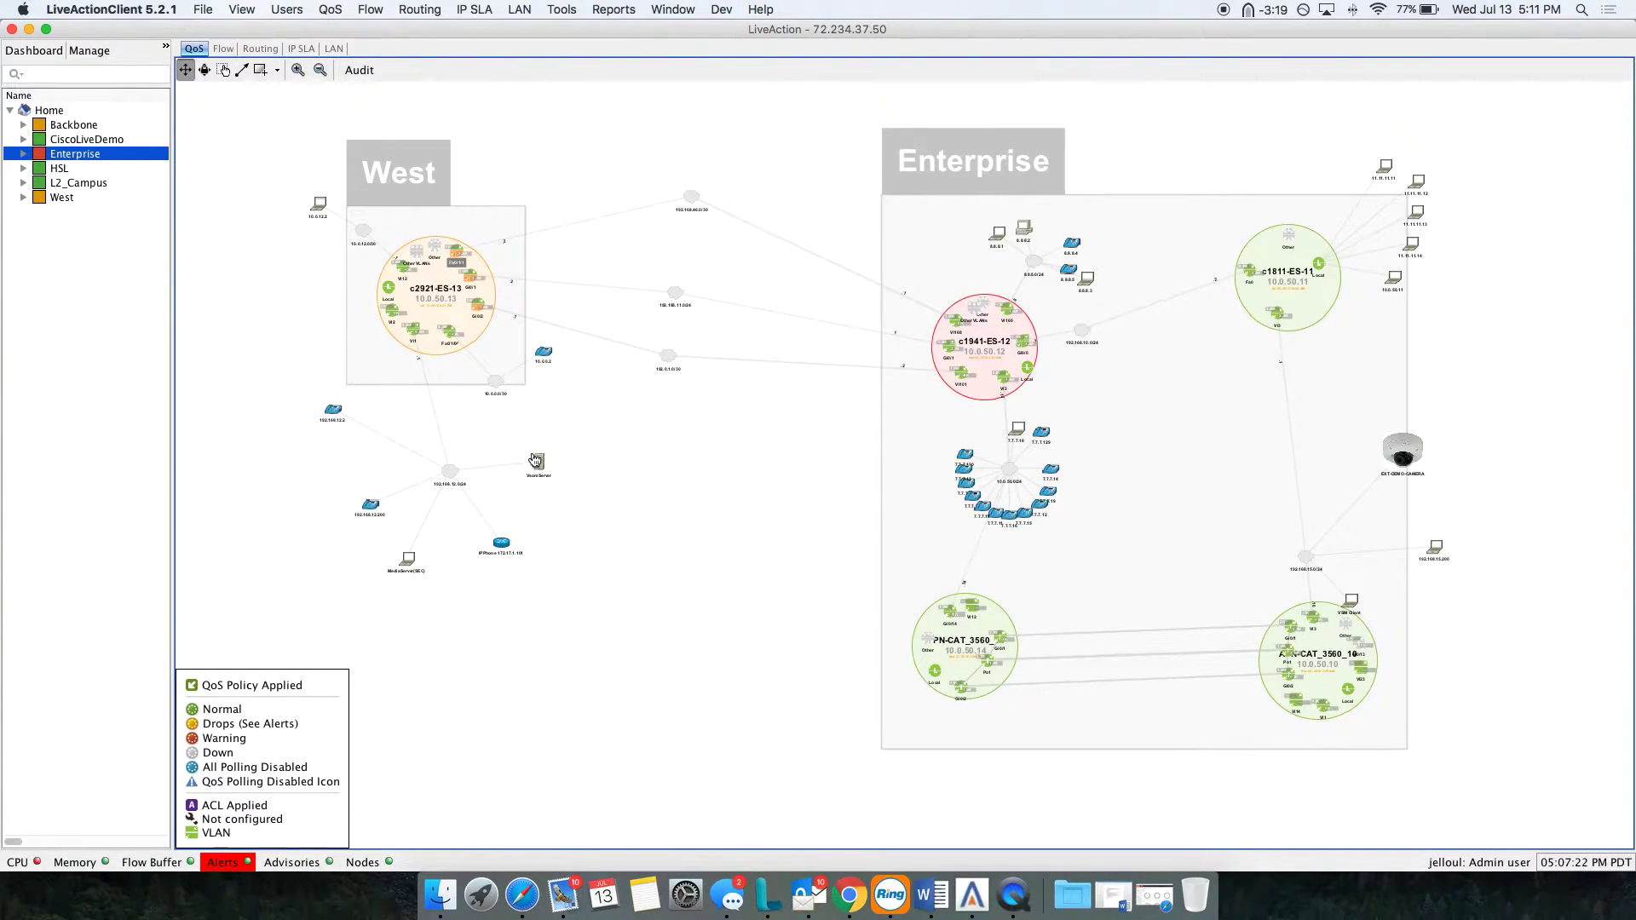
Return to the Flow view and refresh it to draw the current DSCP-coloured flows
left_click(225, 49)
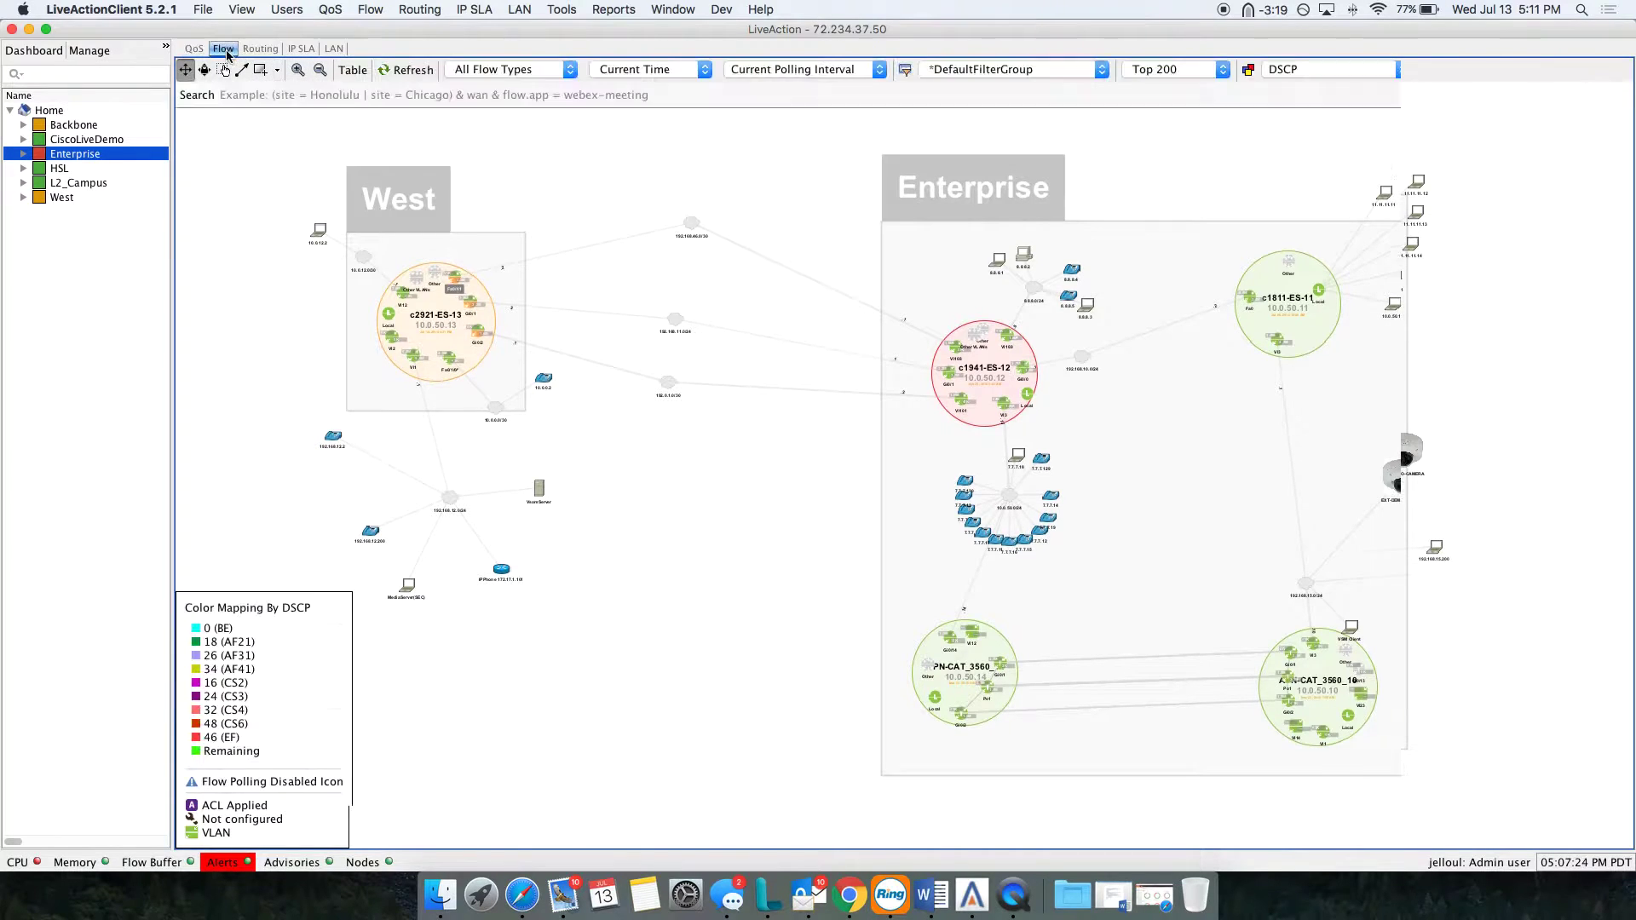
left_click(406, 69)
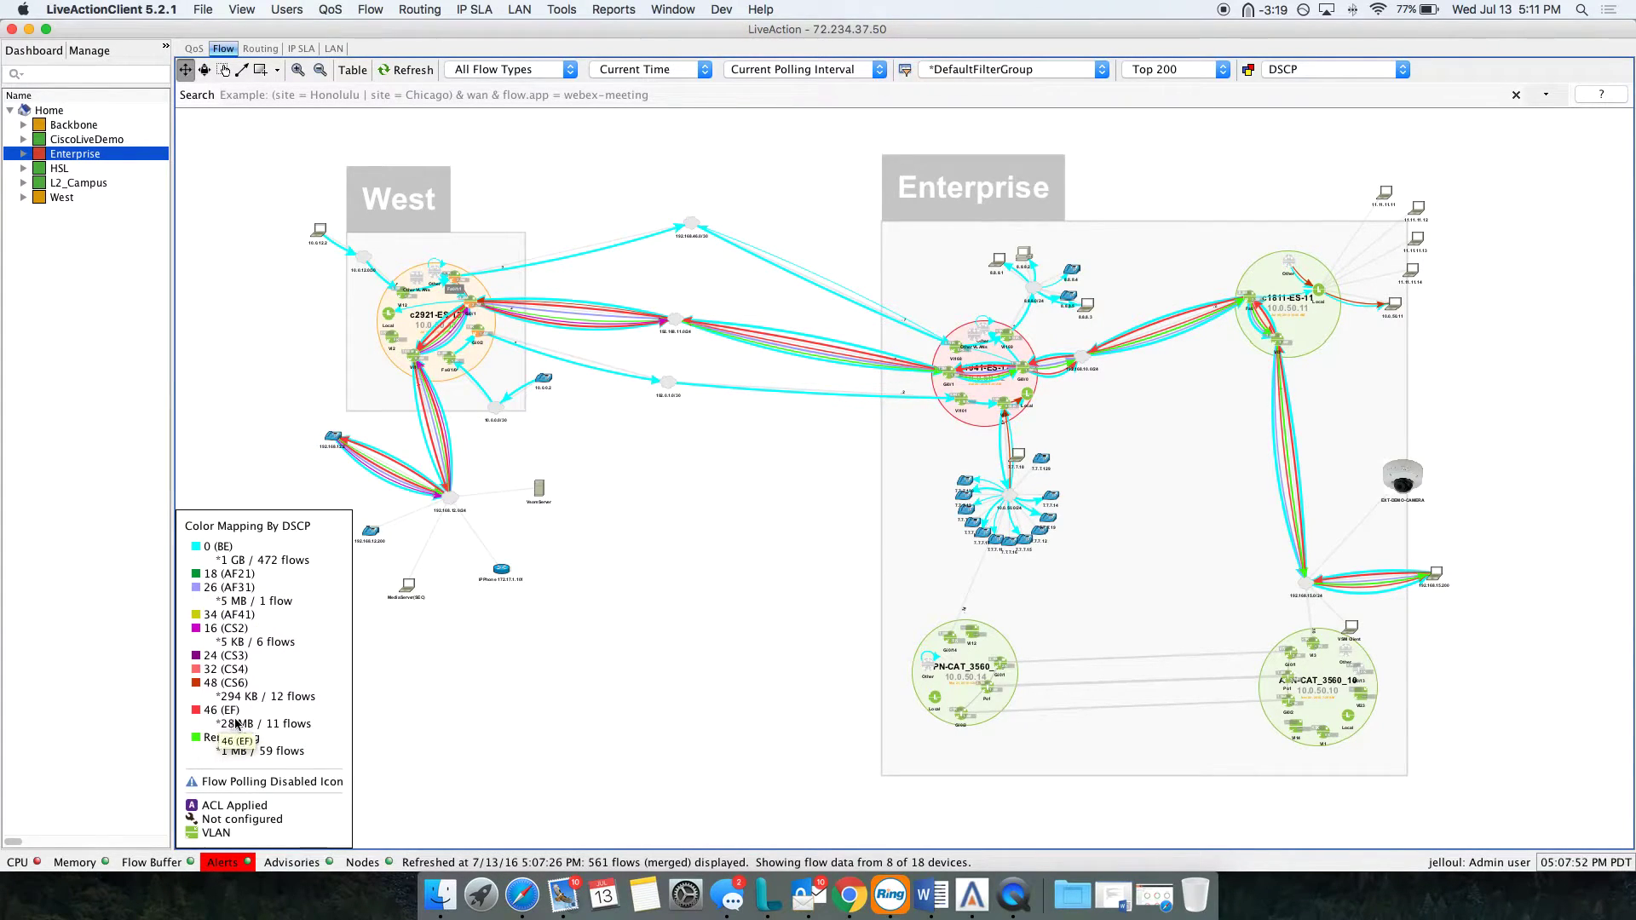
left_click_drag(594, 433, 602, 451)
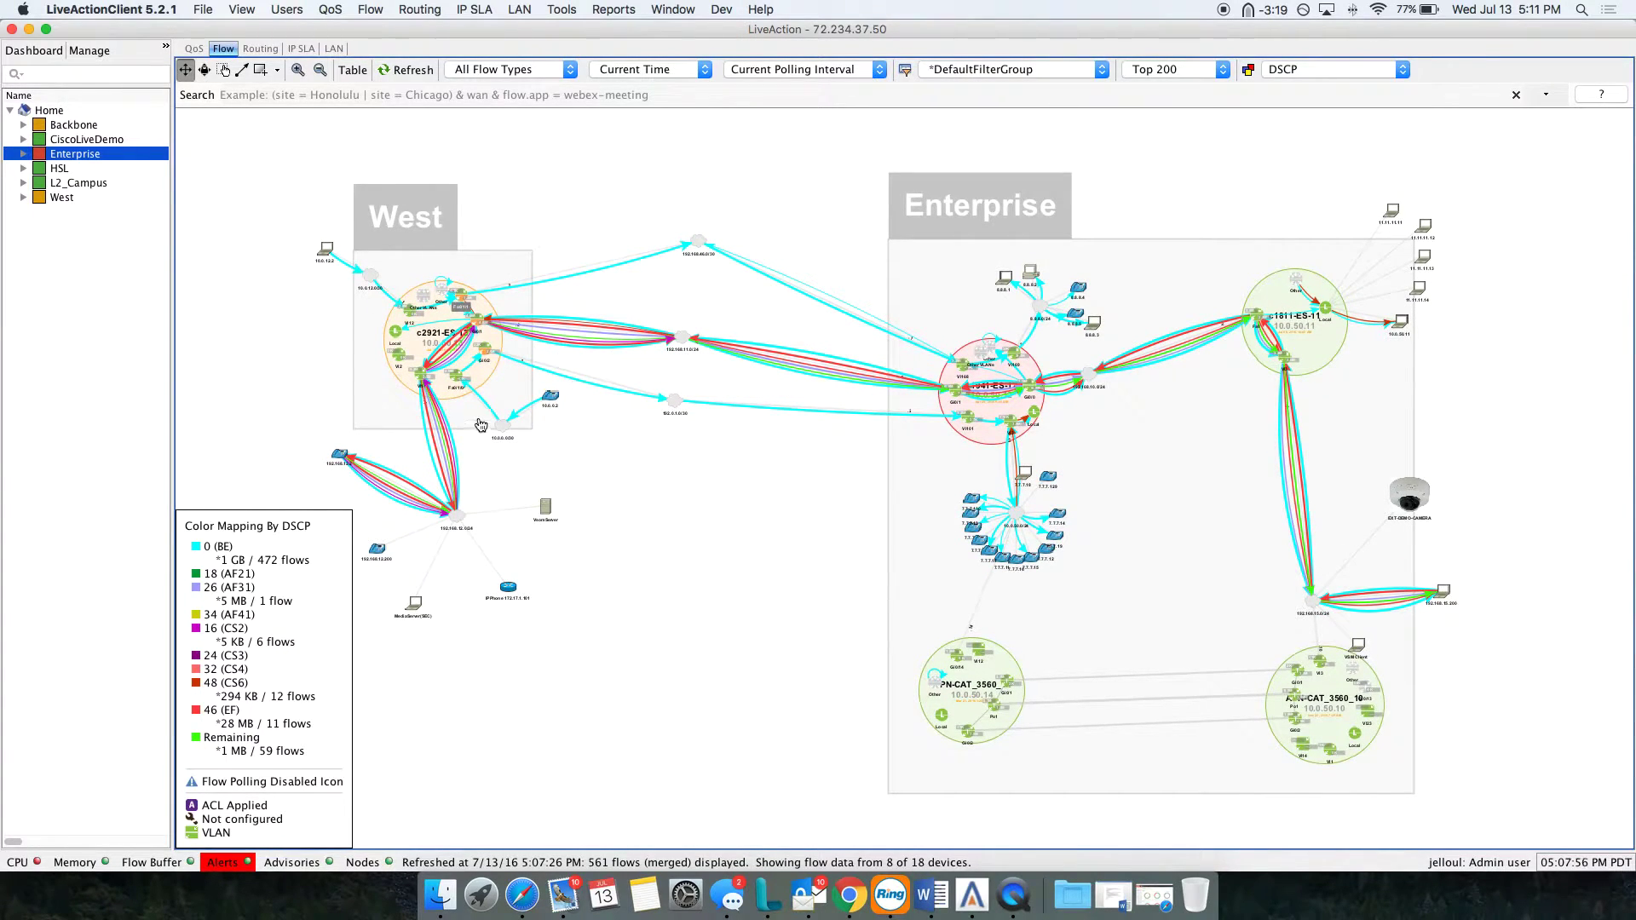
Open the System Flow Table, sort it by App Name, select the top citrix flow, then close it
left_click(352, 70)
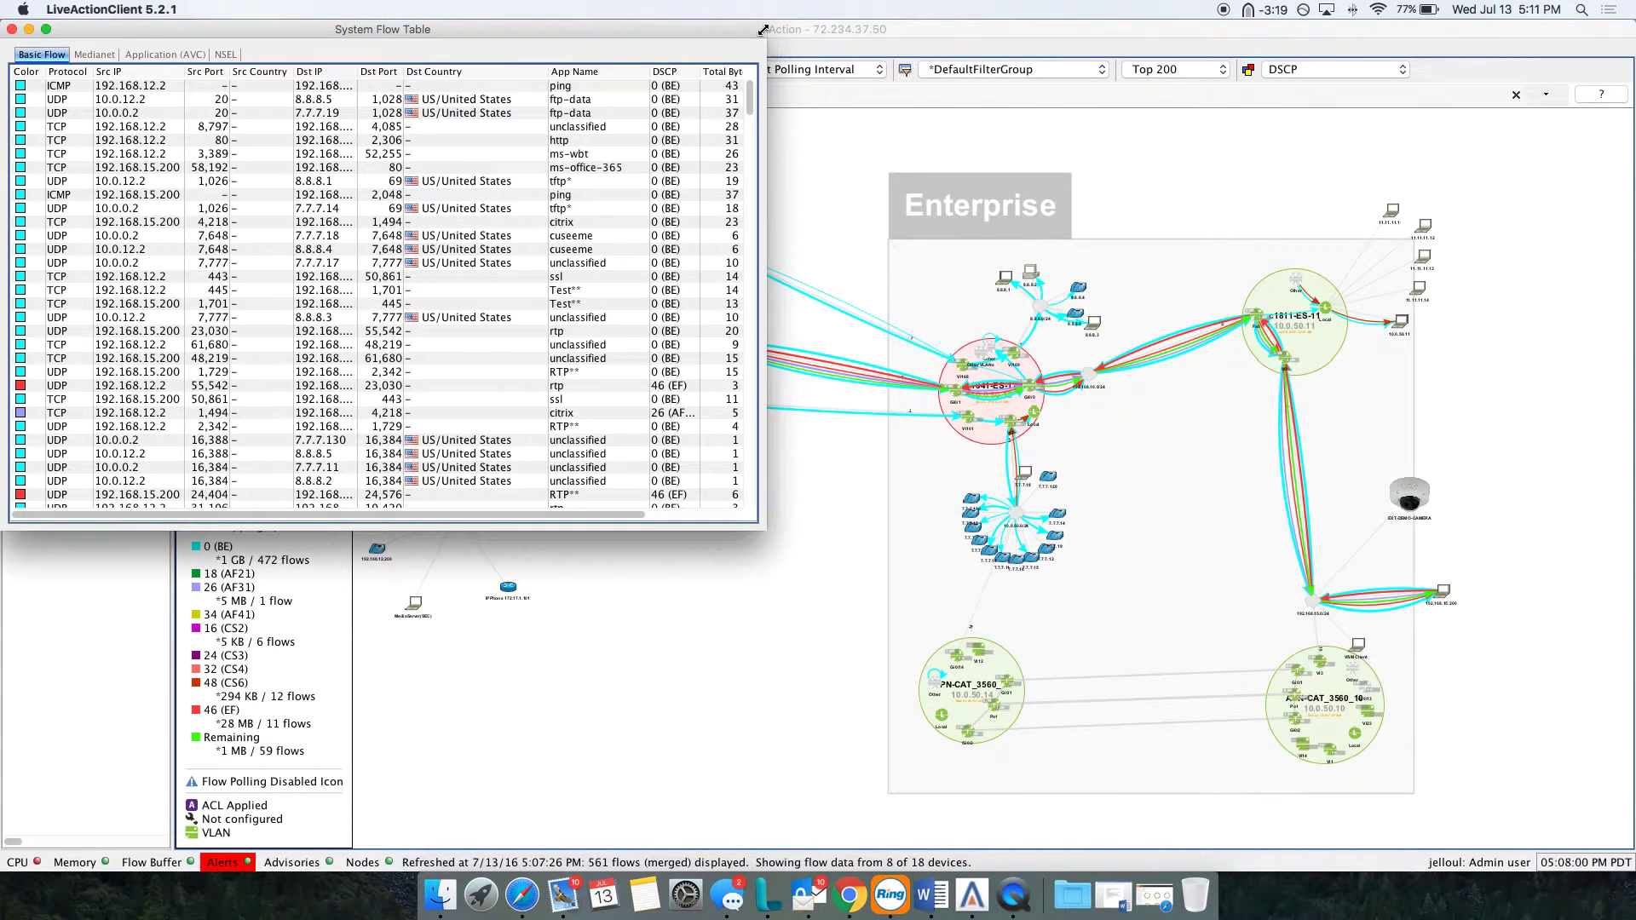
left_click_drag(763, 29, 1159, 82)
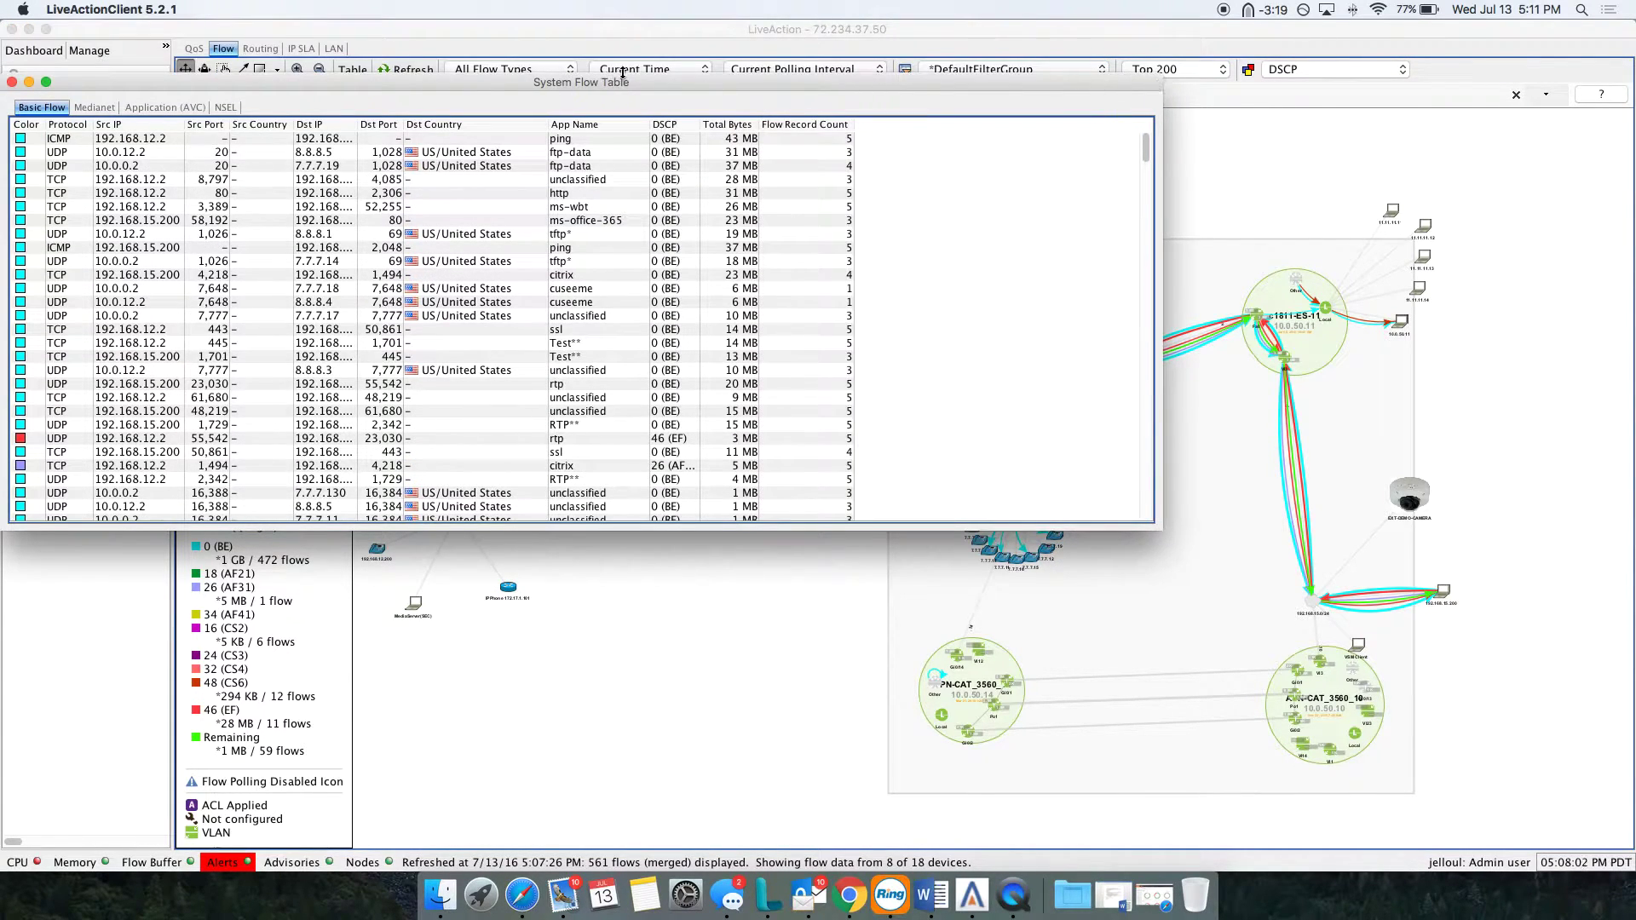
left_click_drag(580, 83, 761, 76)
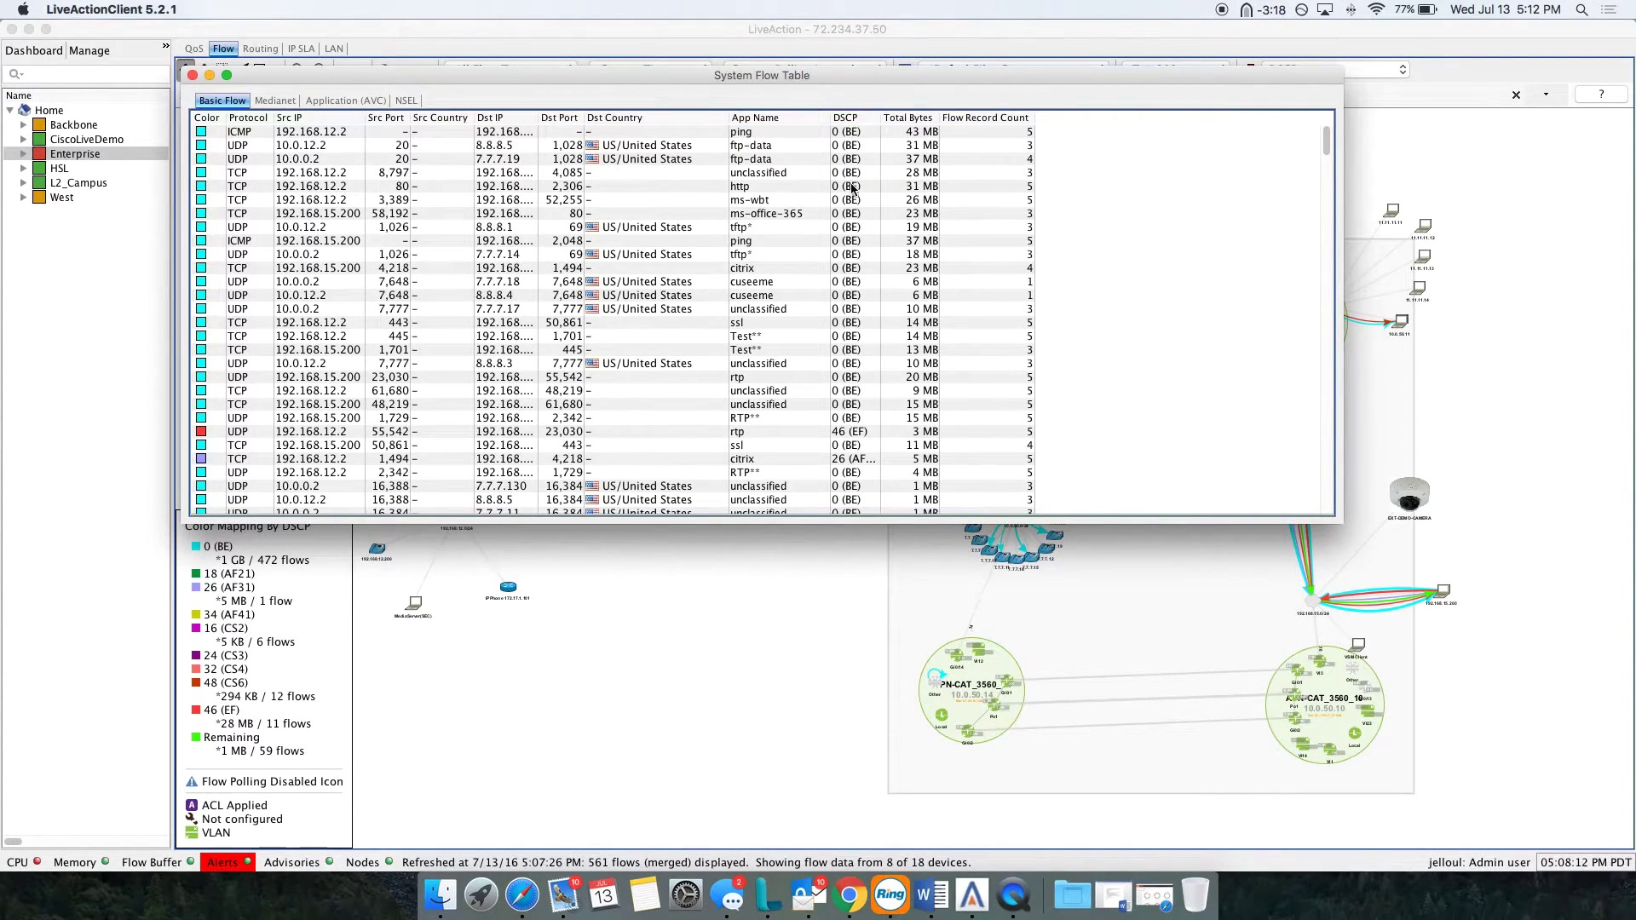
left_click(751, 121)
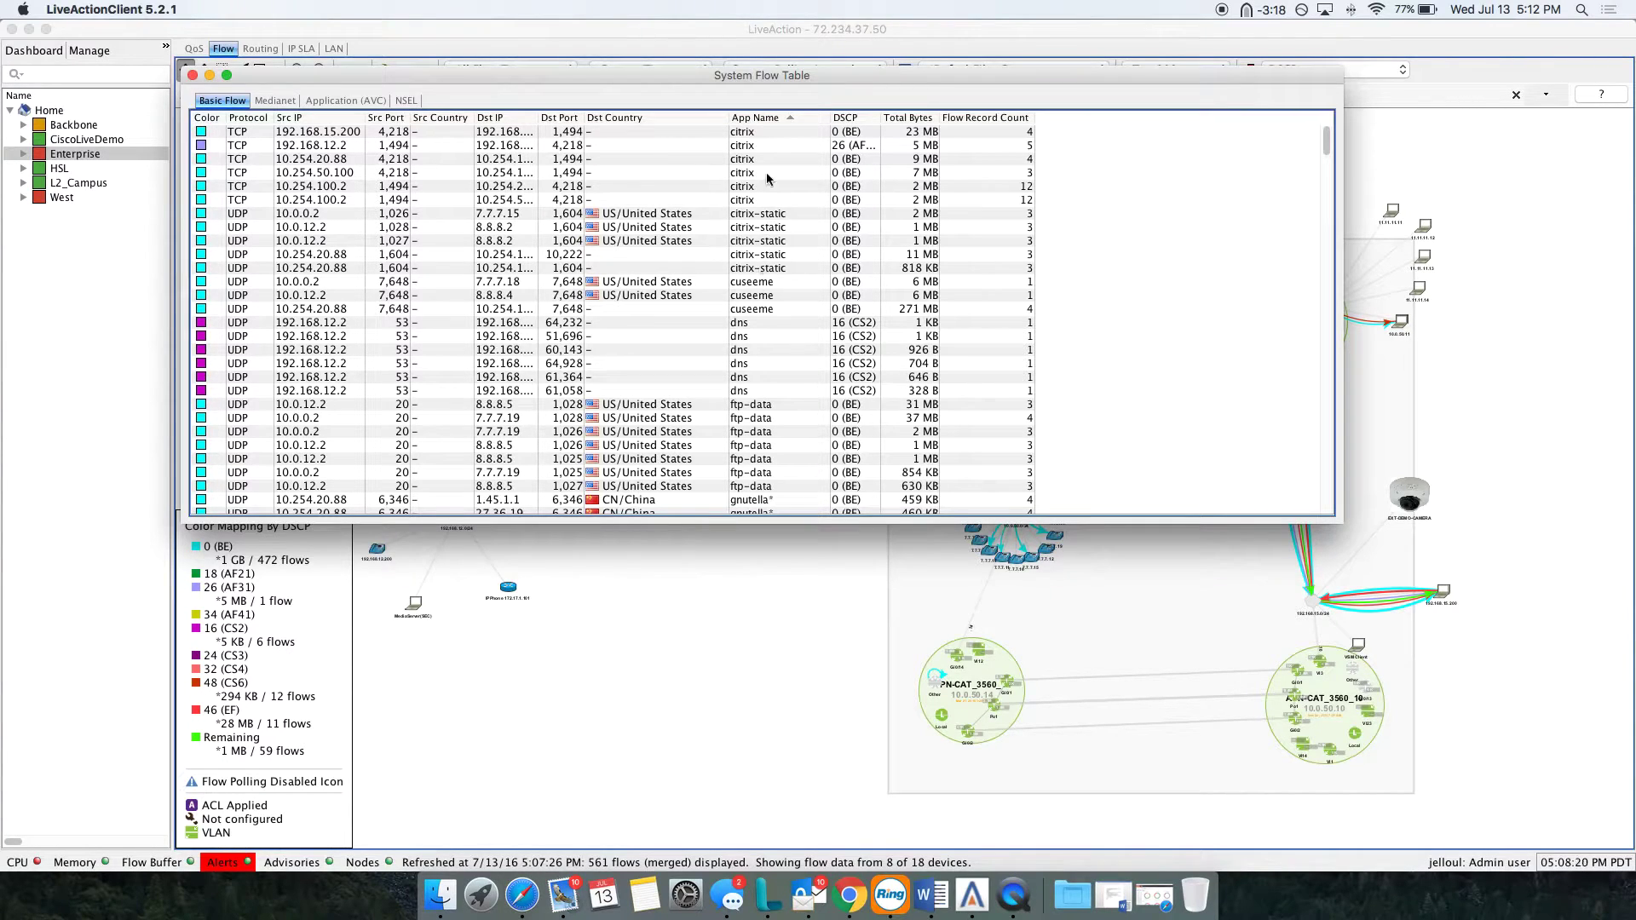
left_click(751, 134)
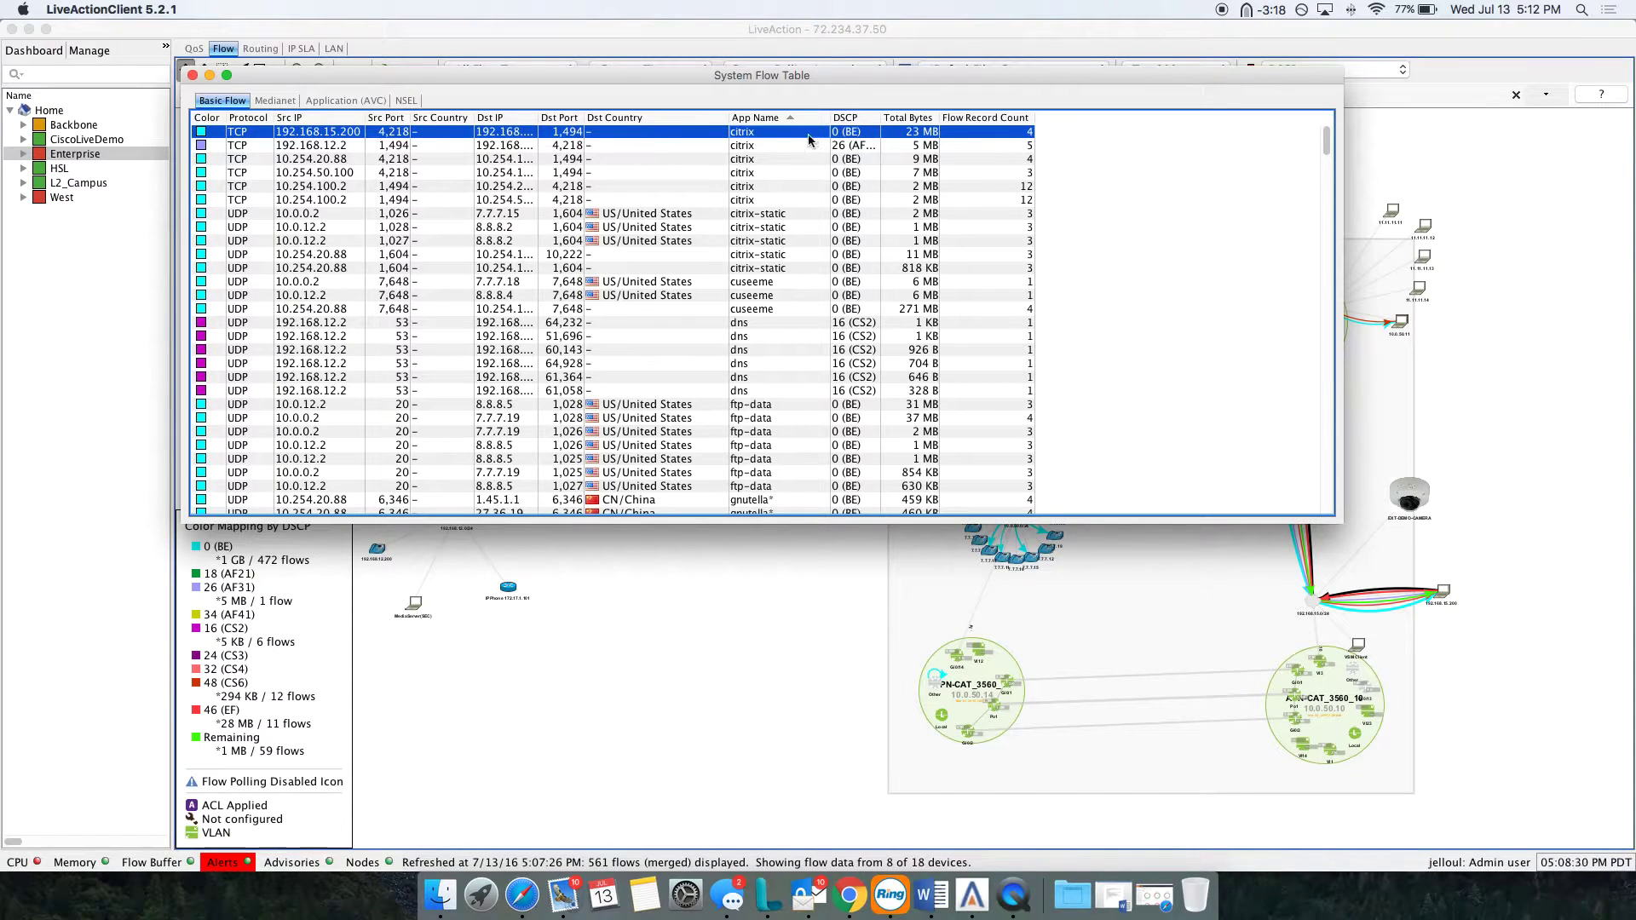
left_click(191, 75)
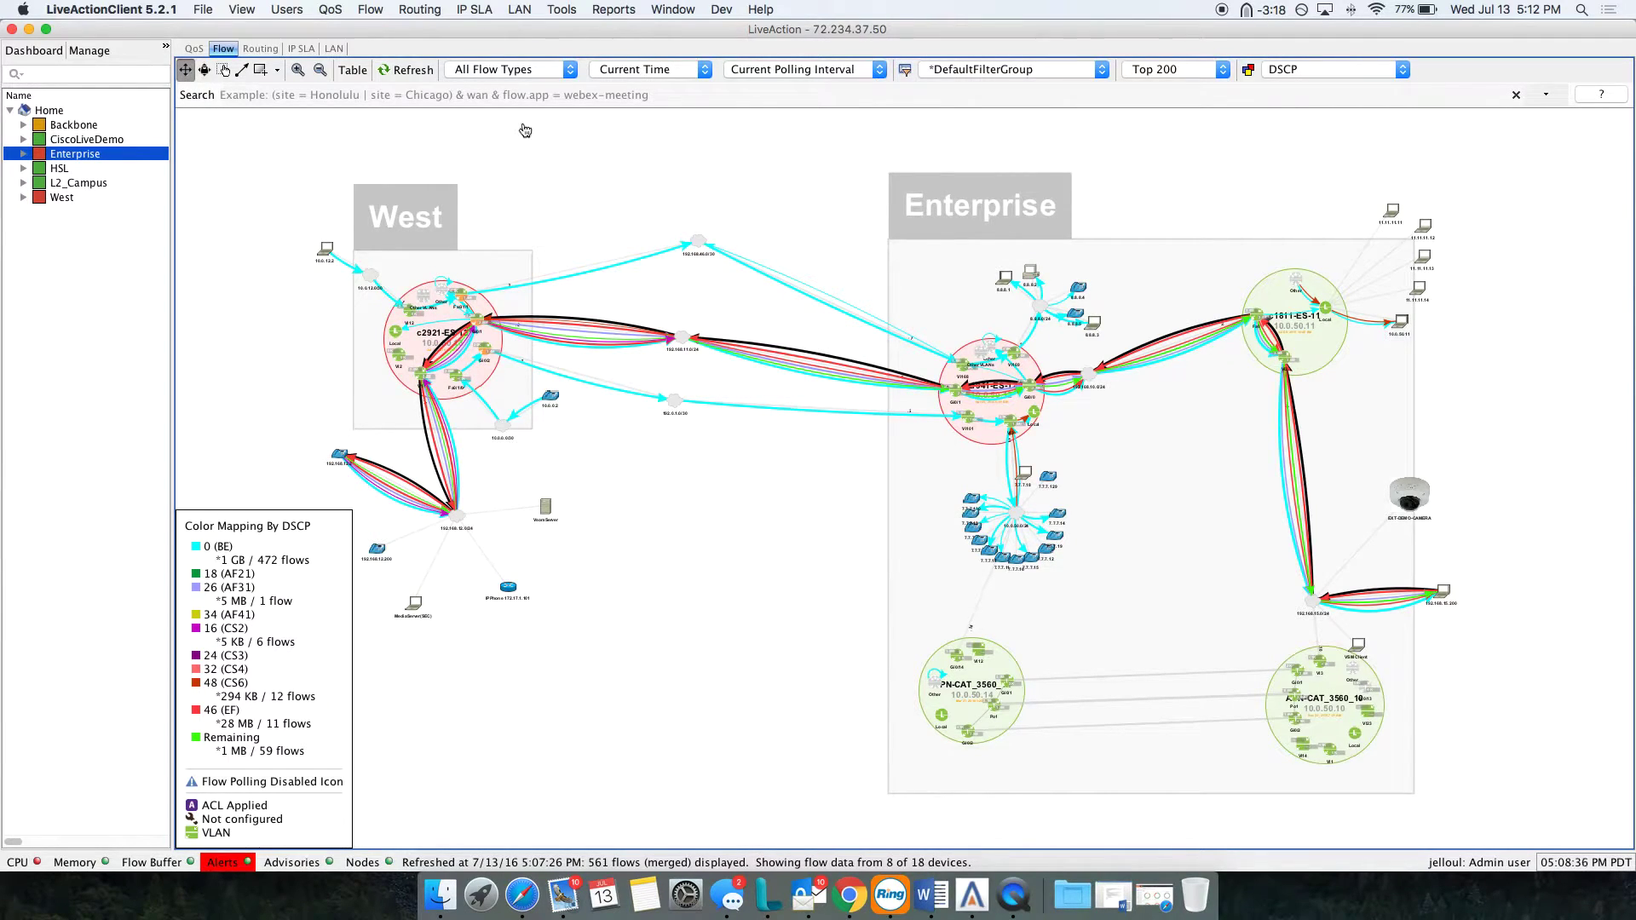
Refresh the flow map and set its time to July 7, 2016, 05:03:51 PM
left_click(409, 69)
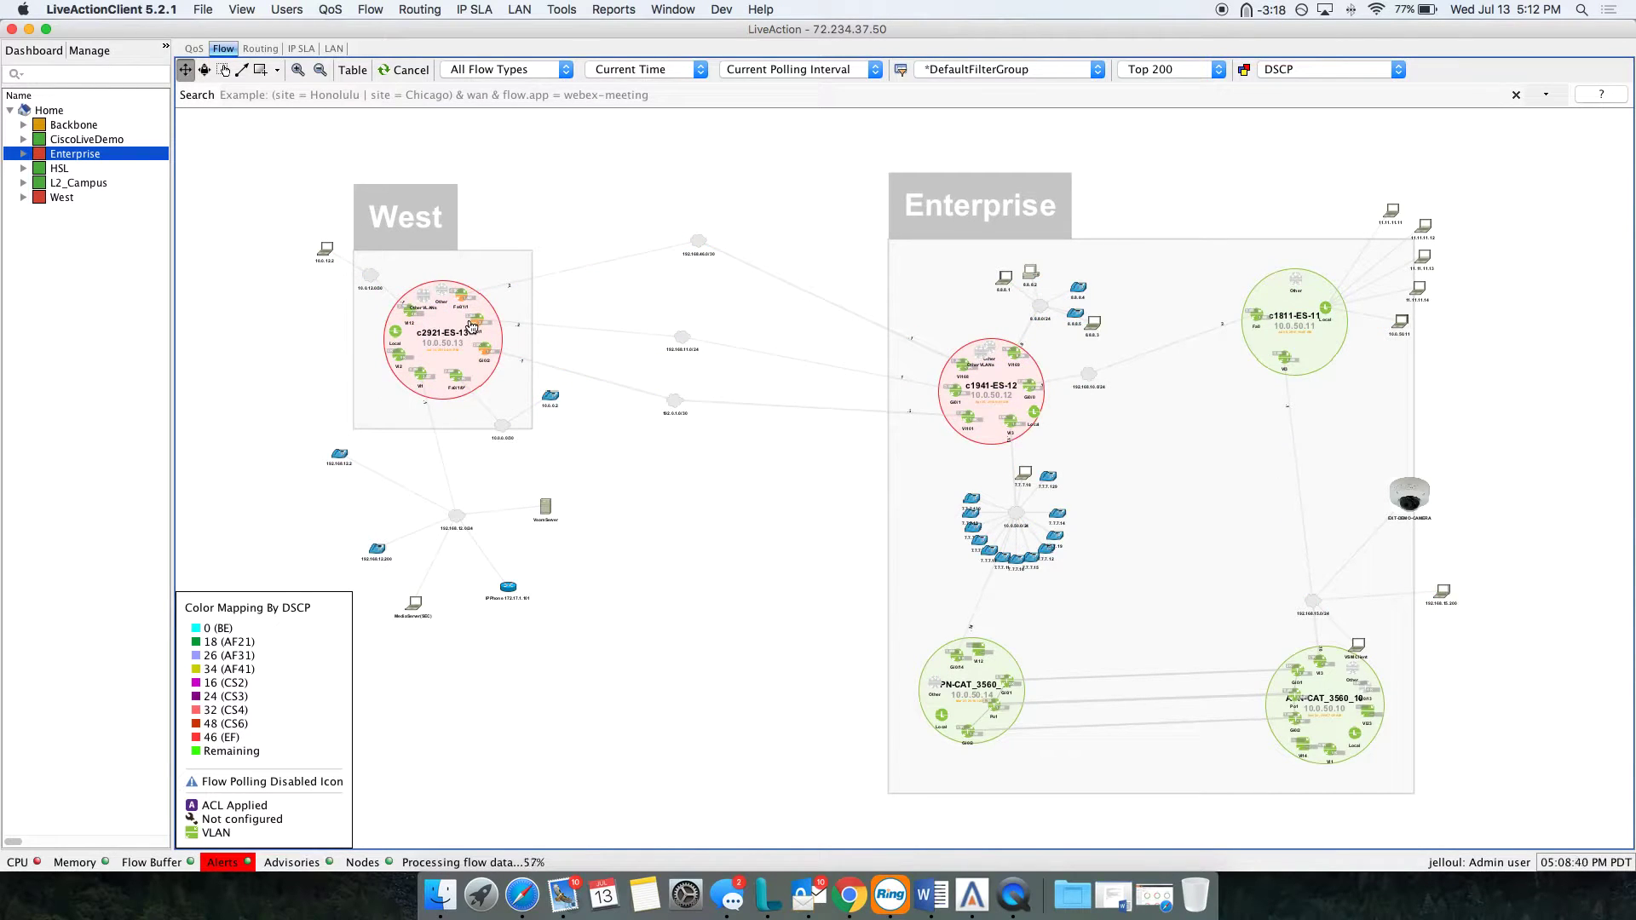
mouse_move(483, 347)
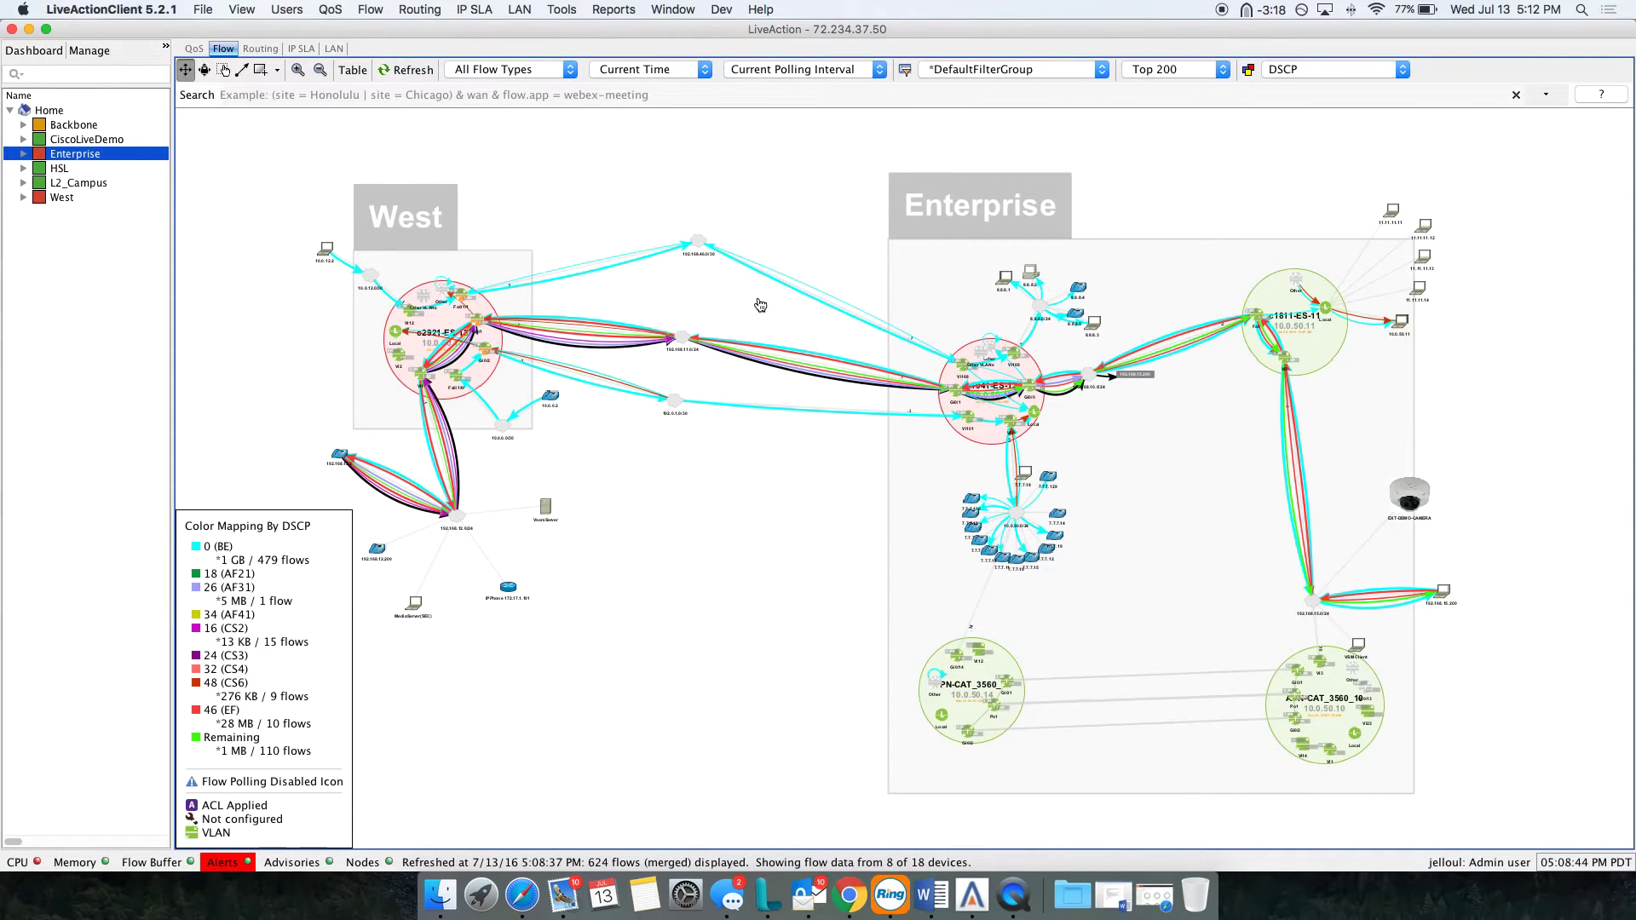
left_click(650, 69)
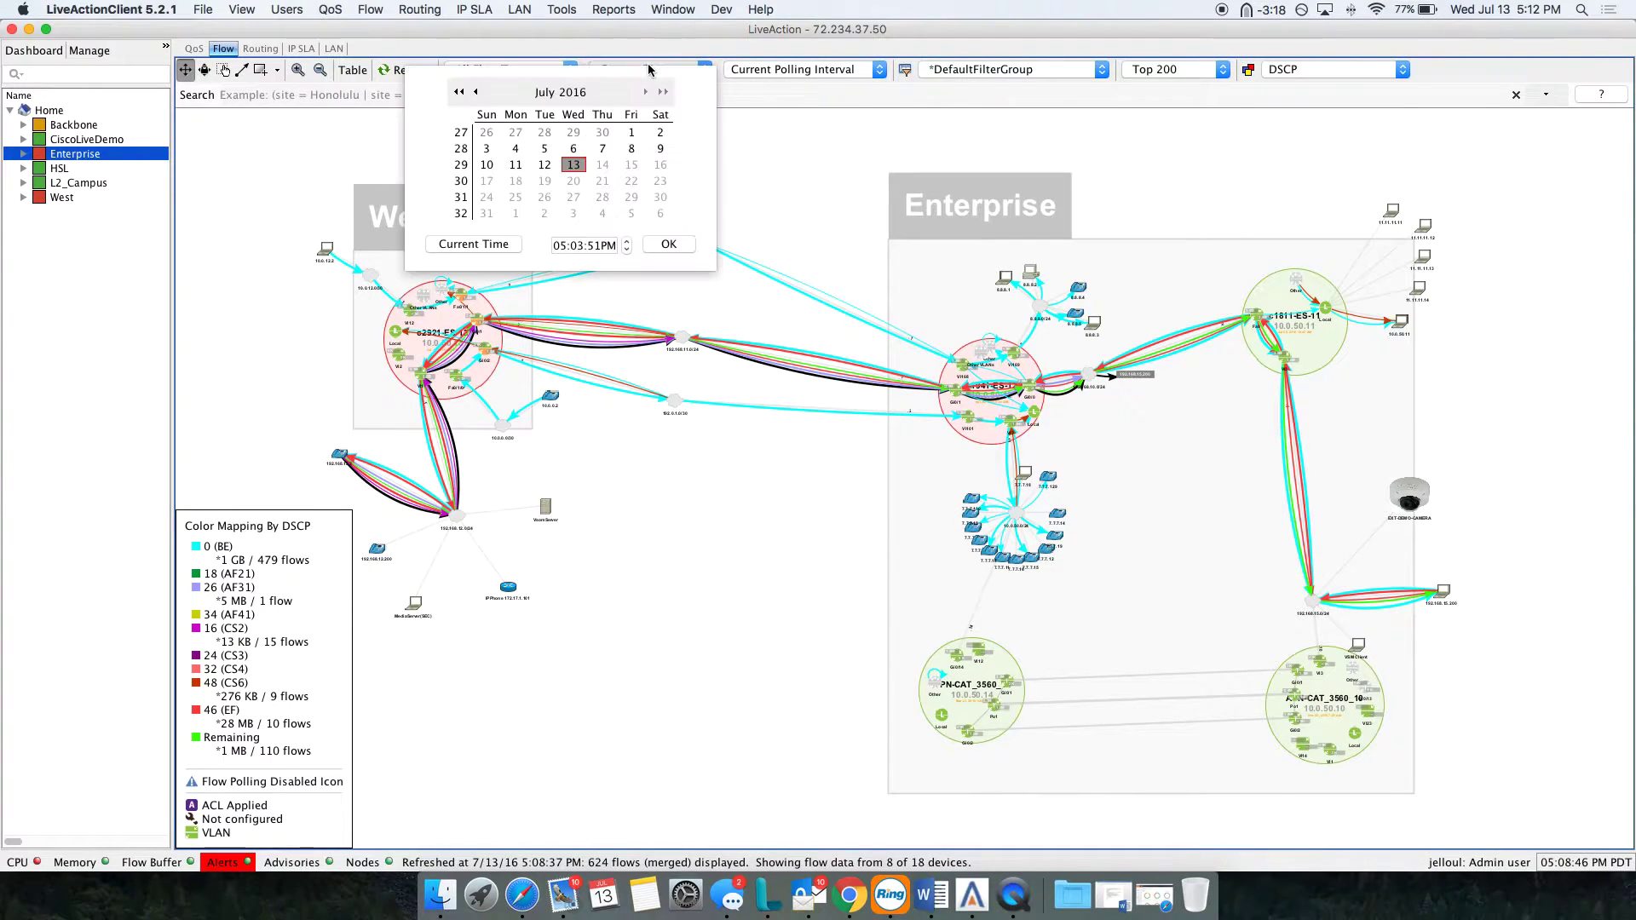
left_click(604, 149)
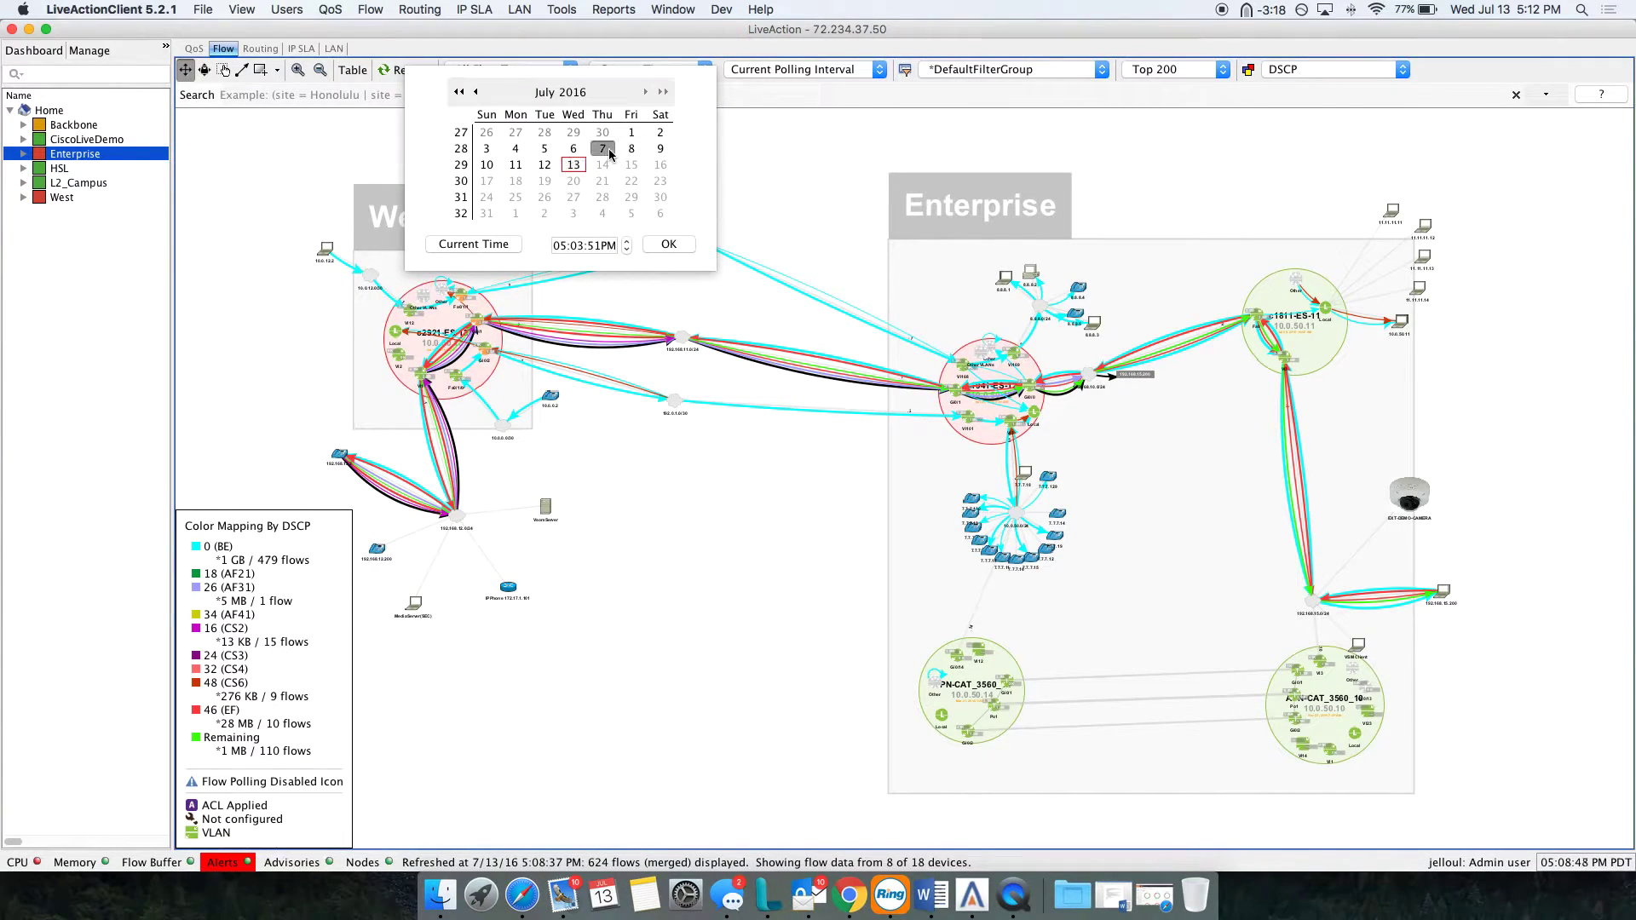
left_click(670, 244)
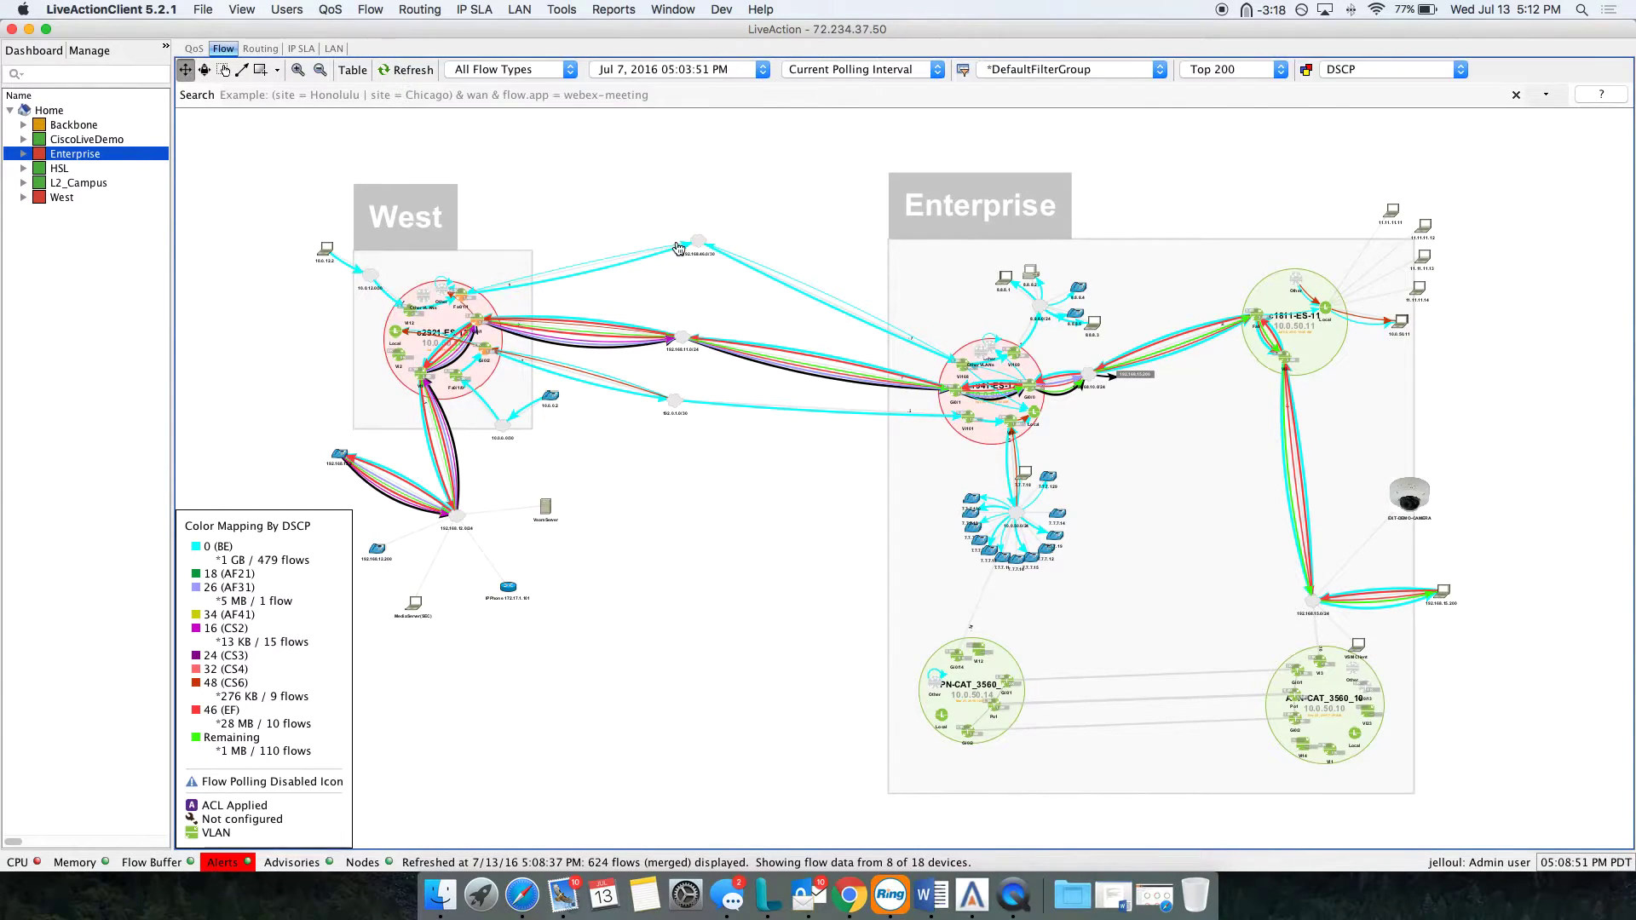
left_click(358, 101)
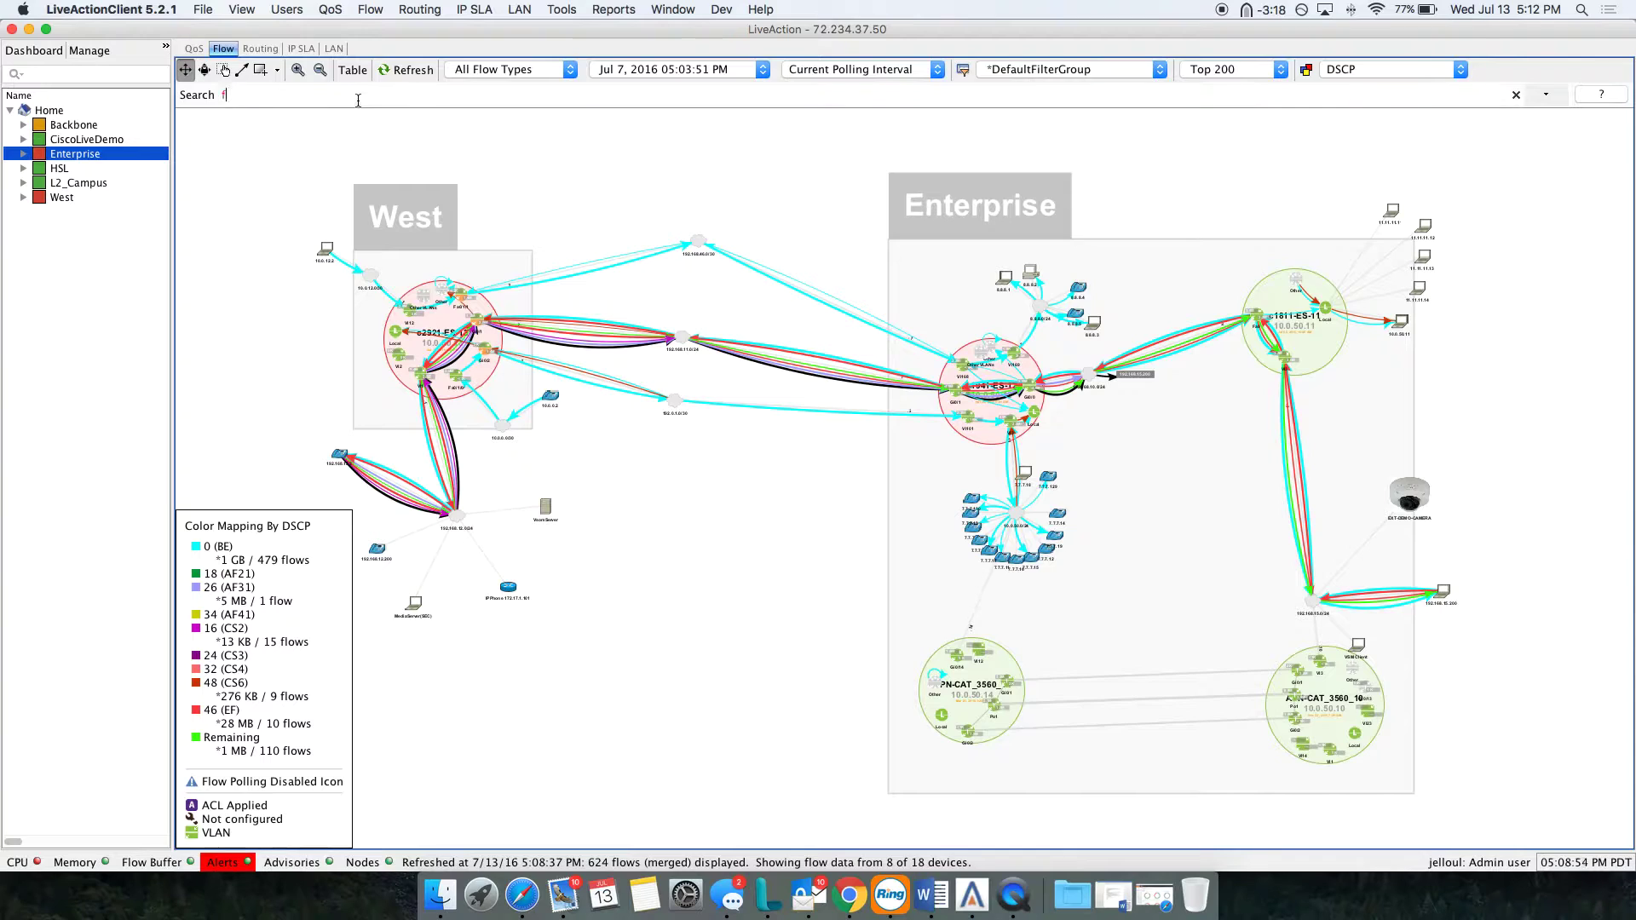
Search the flows for flow.port=19420, narrowing the map to 4 merged flows
type("flow.")
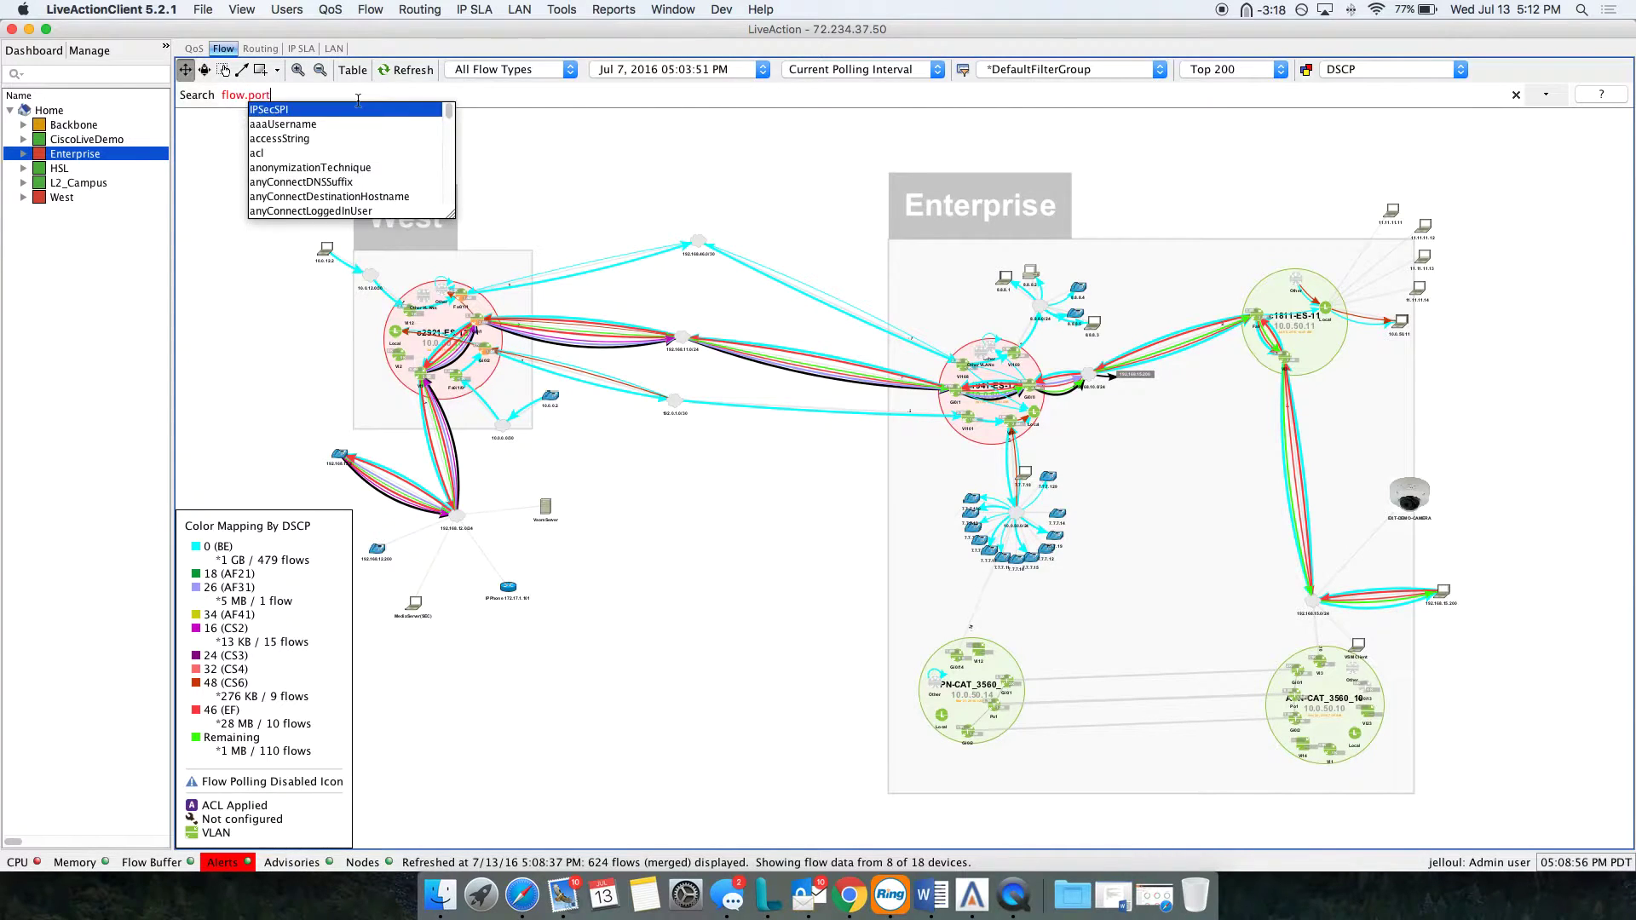
type("port")
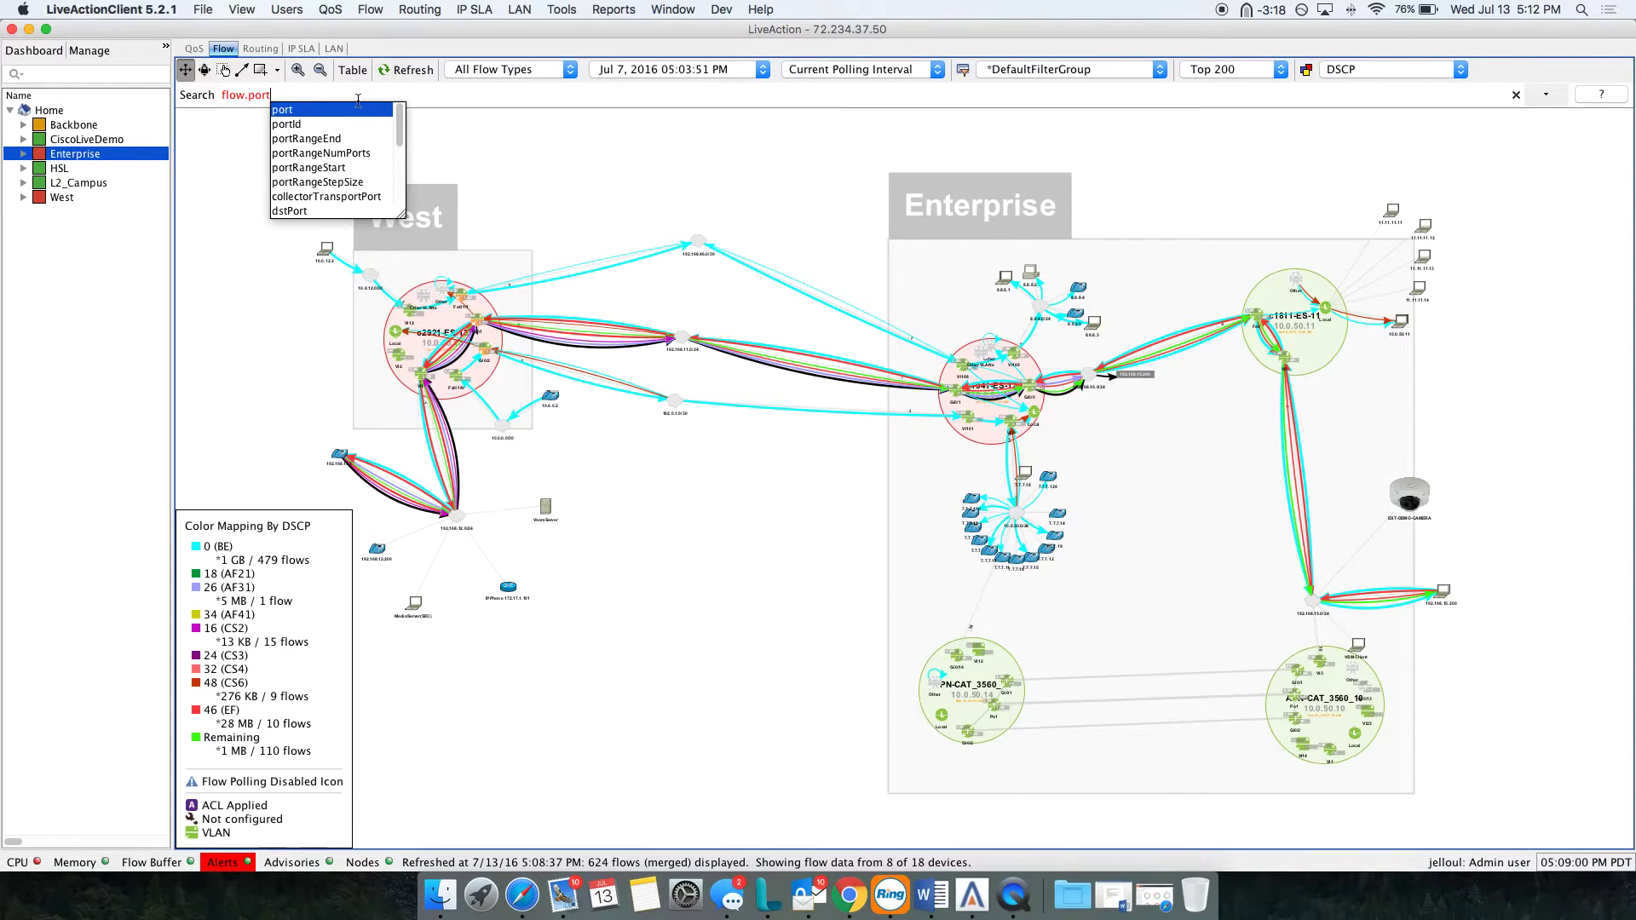
type("=")
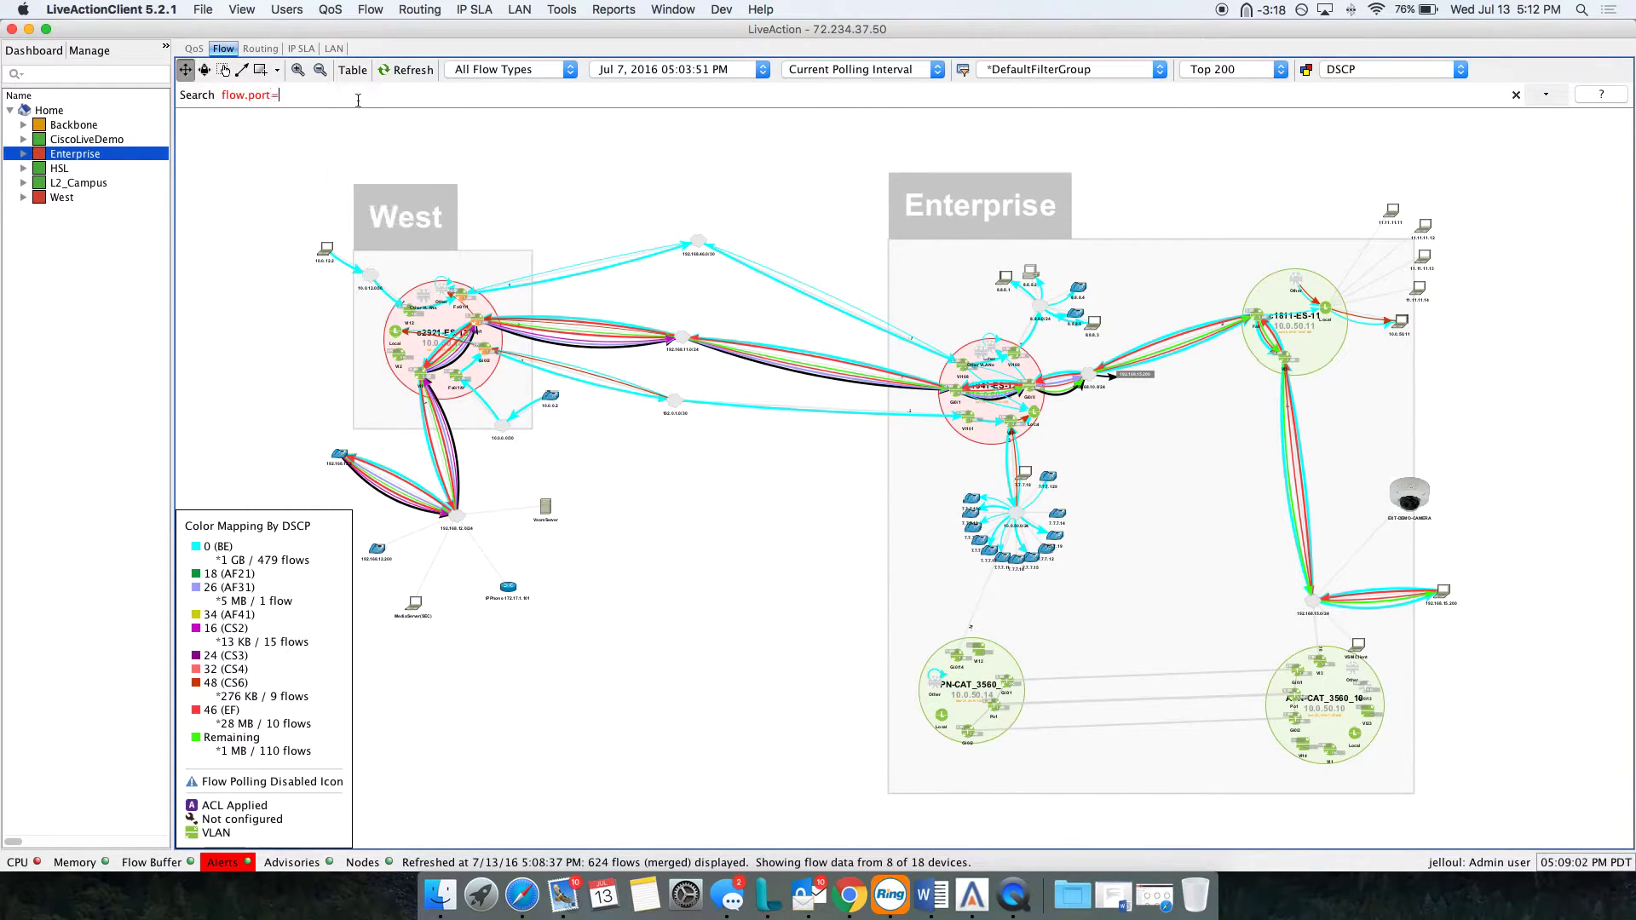
type("19420")
key("Return")
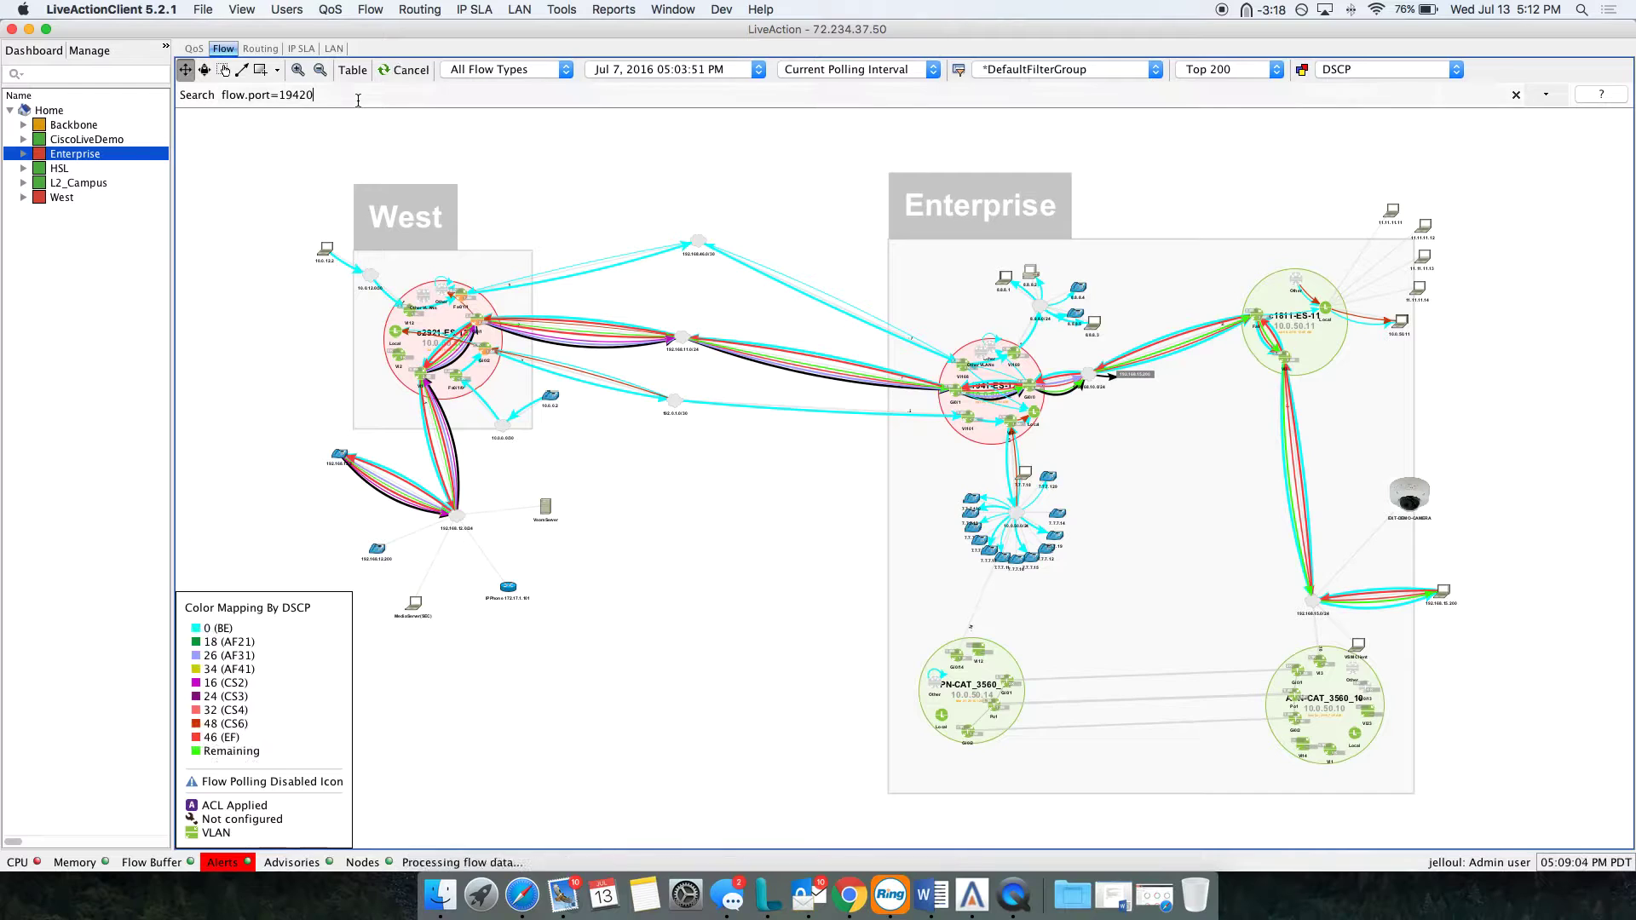
left_click(453, 70)
Restrict the port 19420 flows to Medianet and zoom in on the West-to-Enterprise call path
left_click(461, 95)
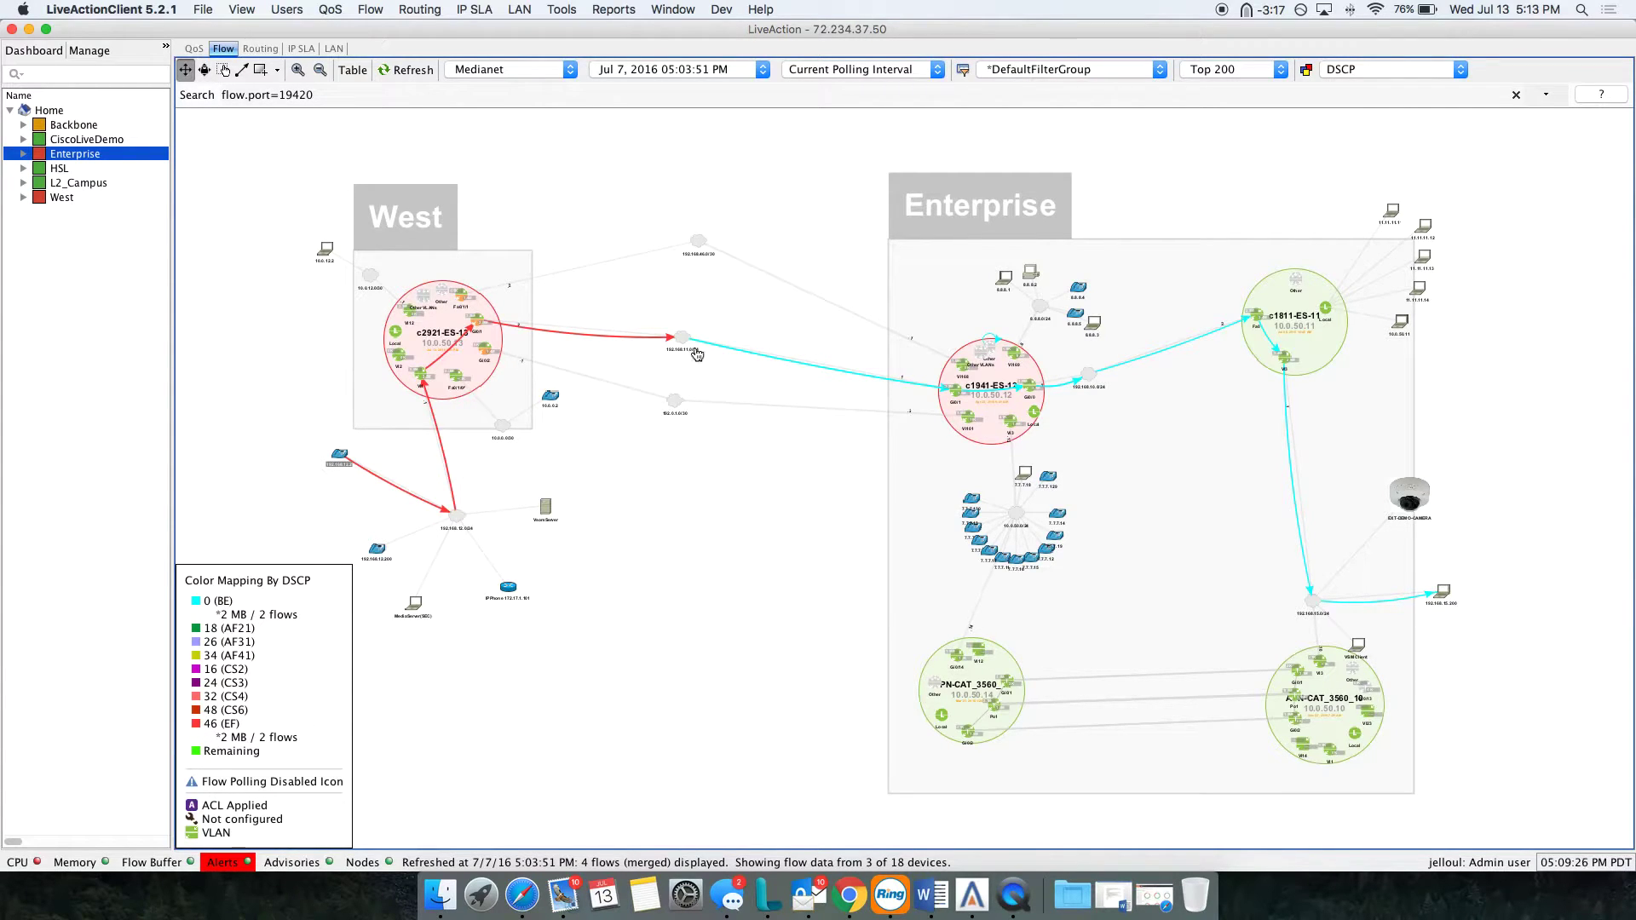
scroll(697, 355, "up", 2)
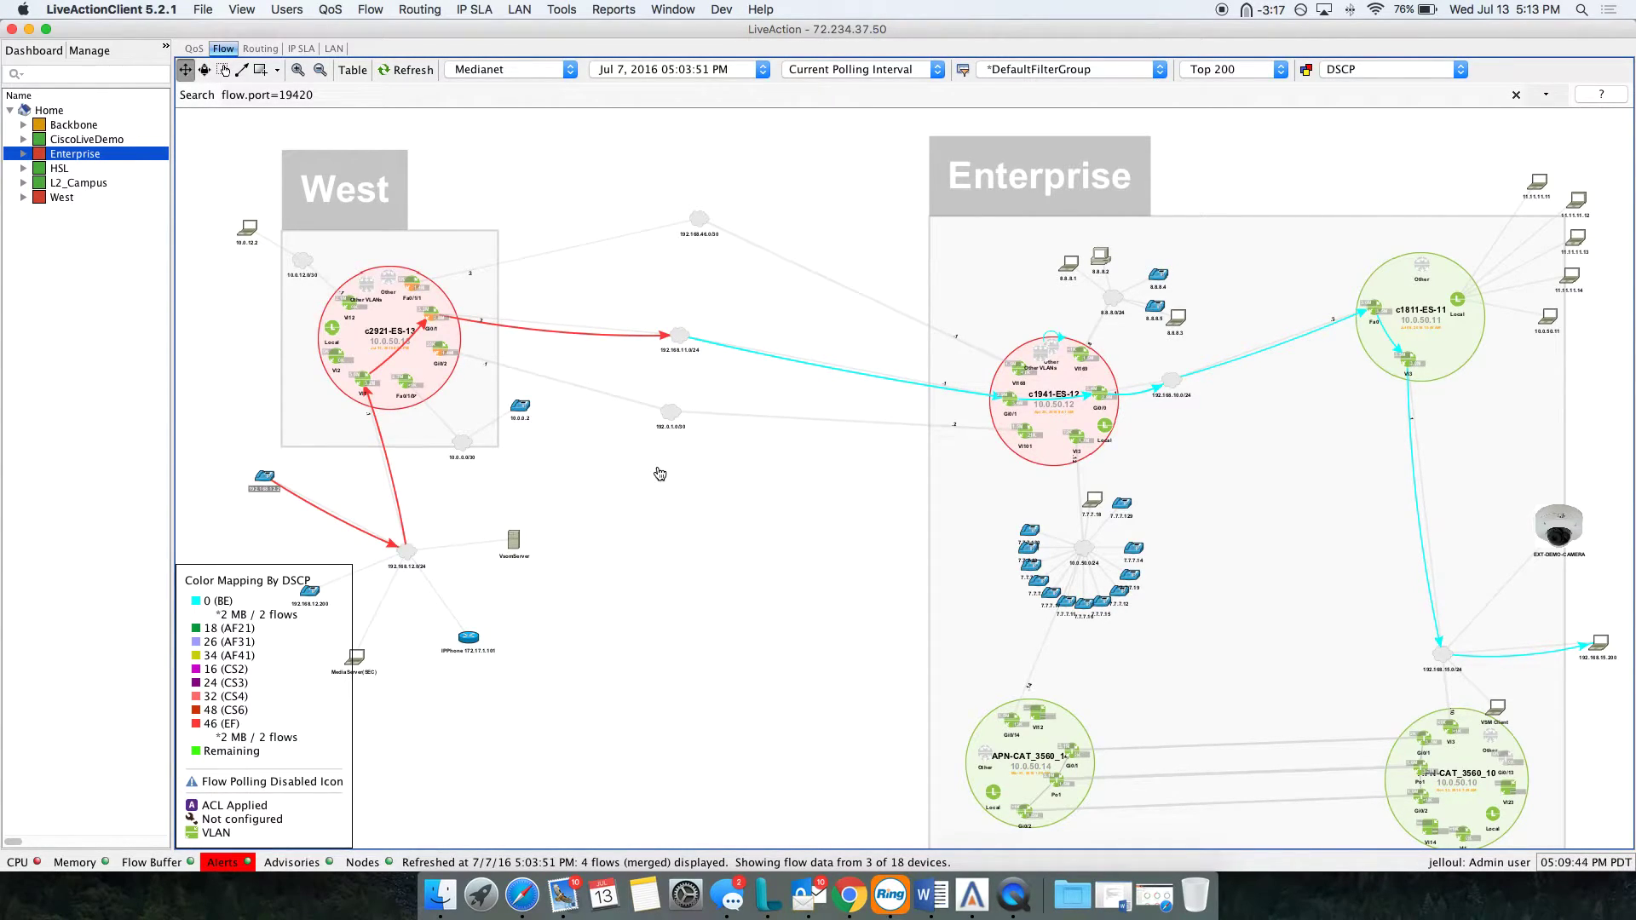
Open the Medianet flow table and analyse the path of the 59.44% packet-loss flow
left_click(352, 70)
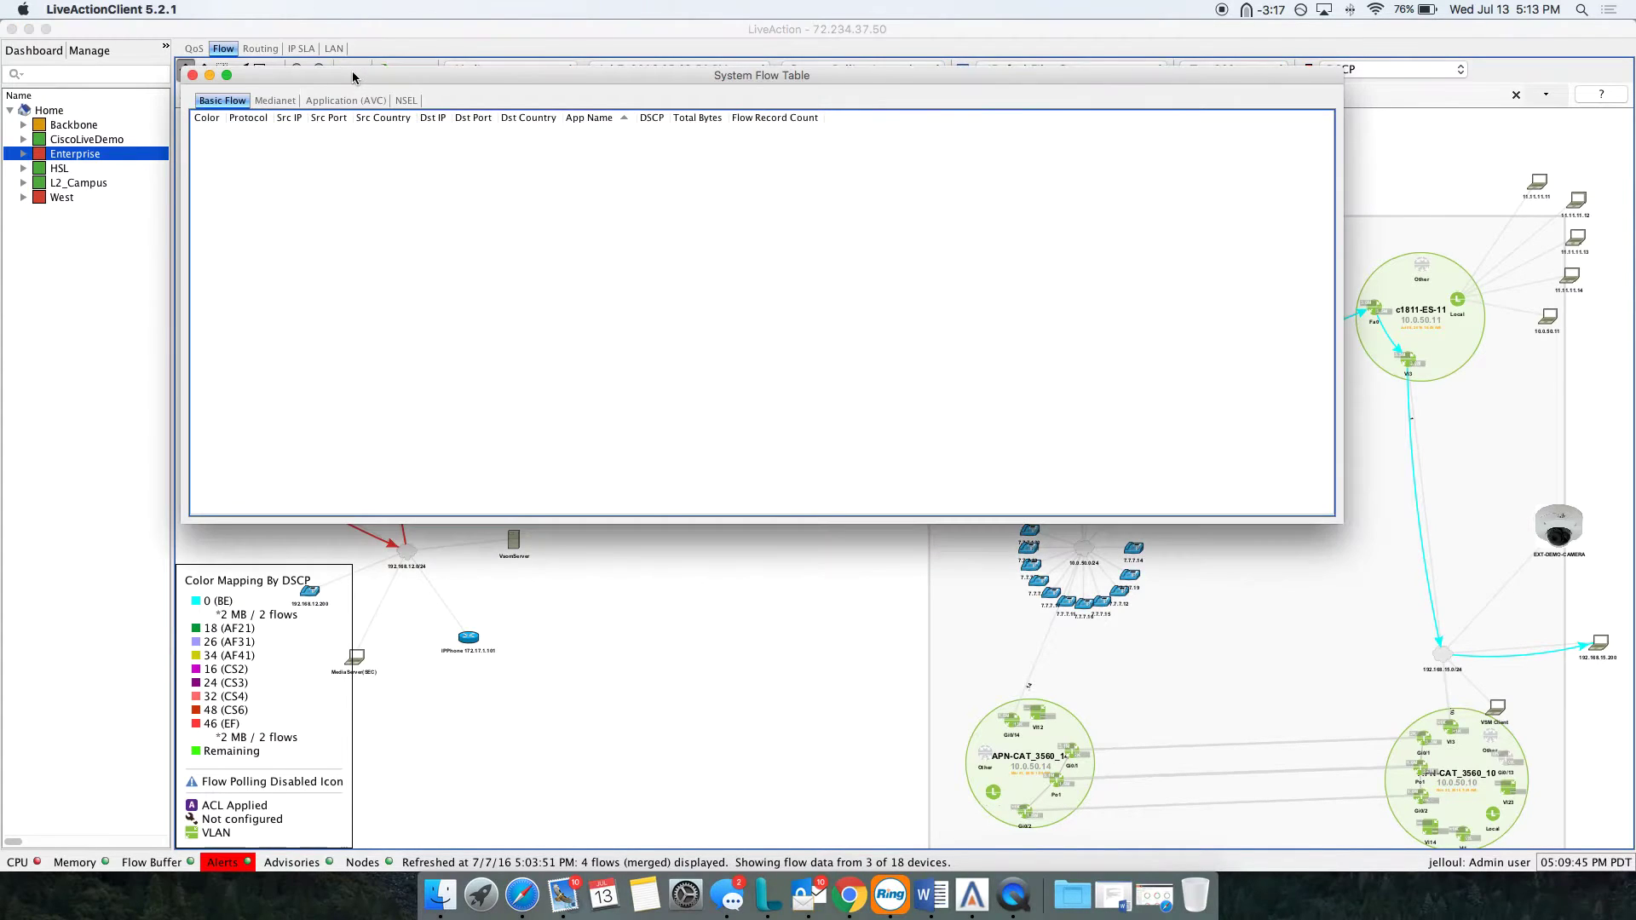
left_click(275, 101)
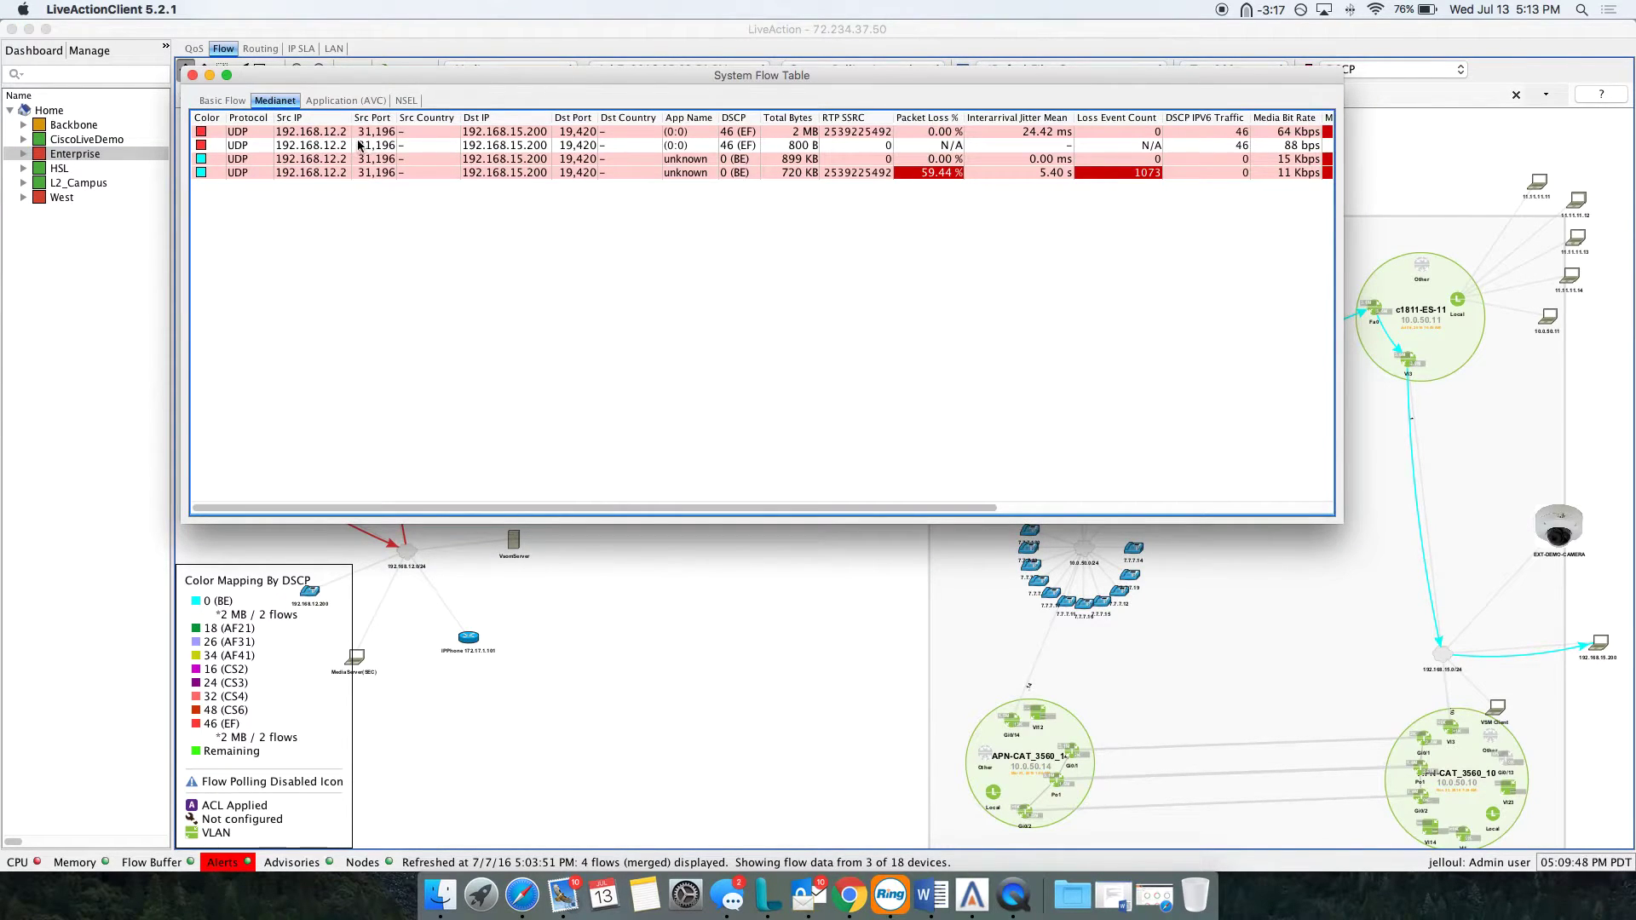
double_click(931, 173)
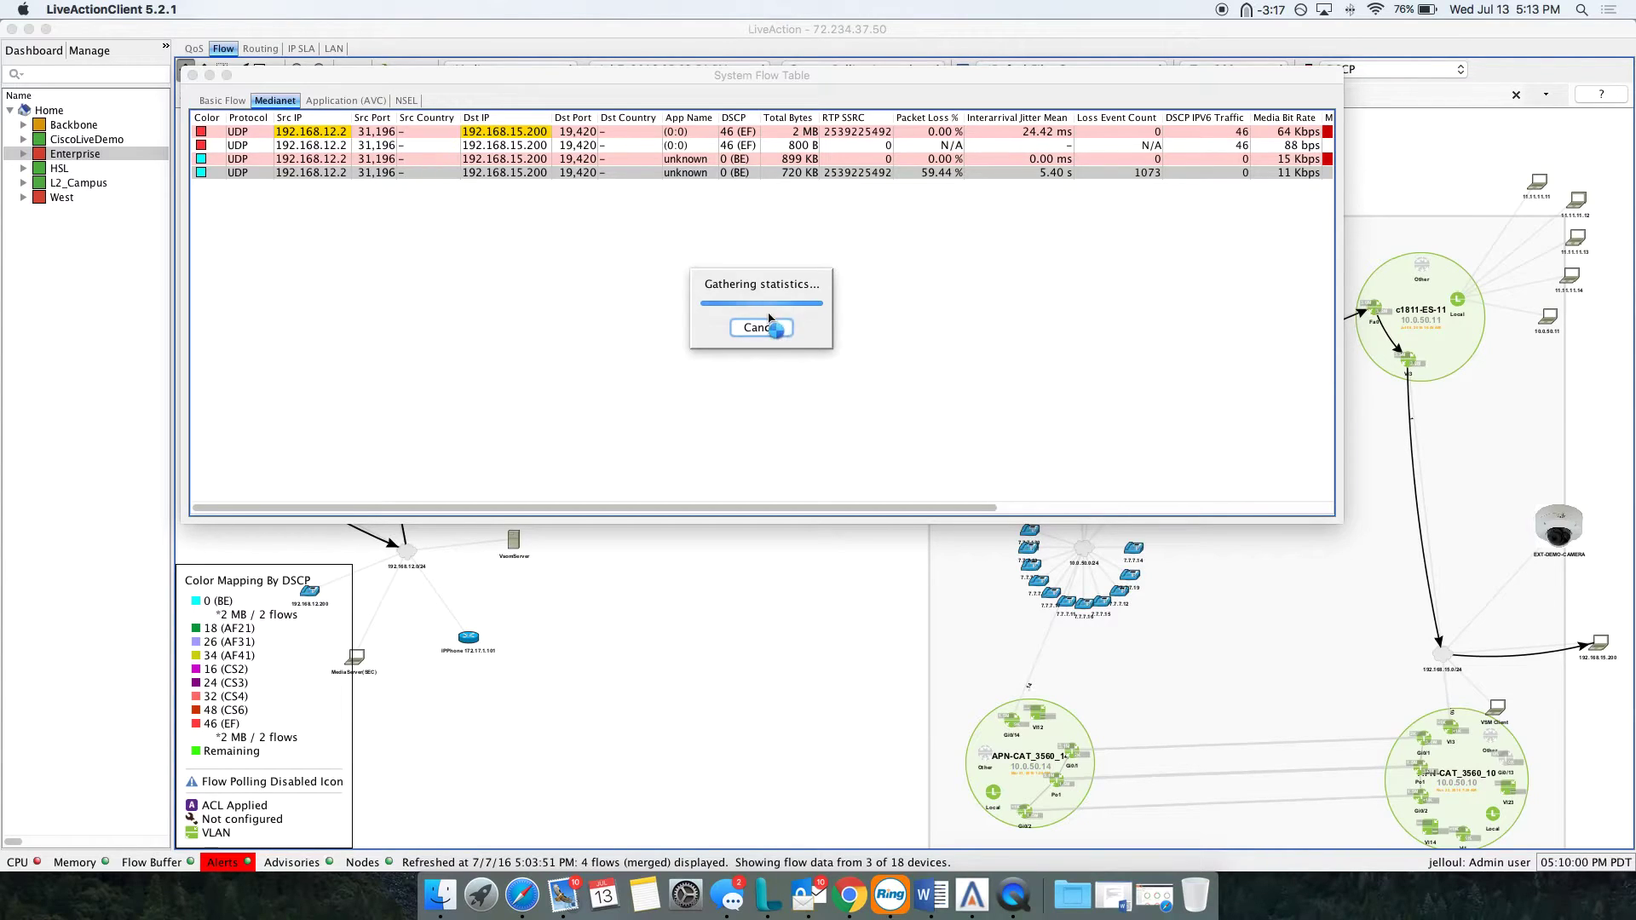
Close the System Flow Table and call out Out QoS Policy, Packet Loss %, DSCP and CPU Usage per hop
left_click(193, 75)
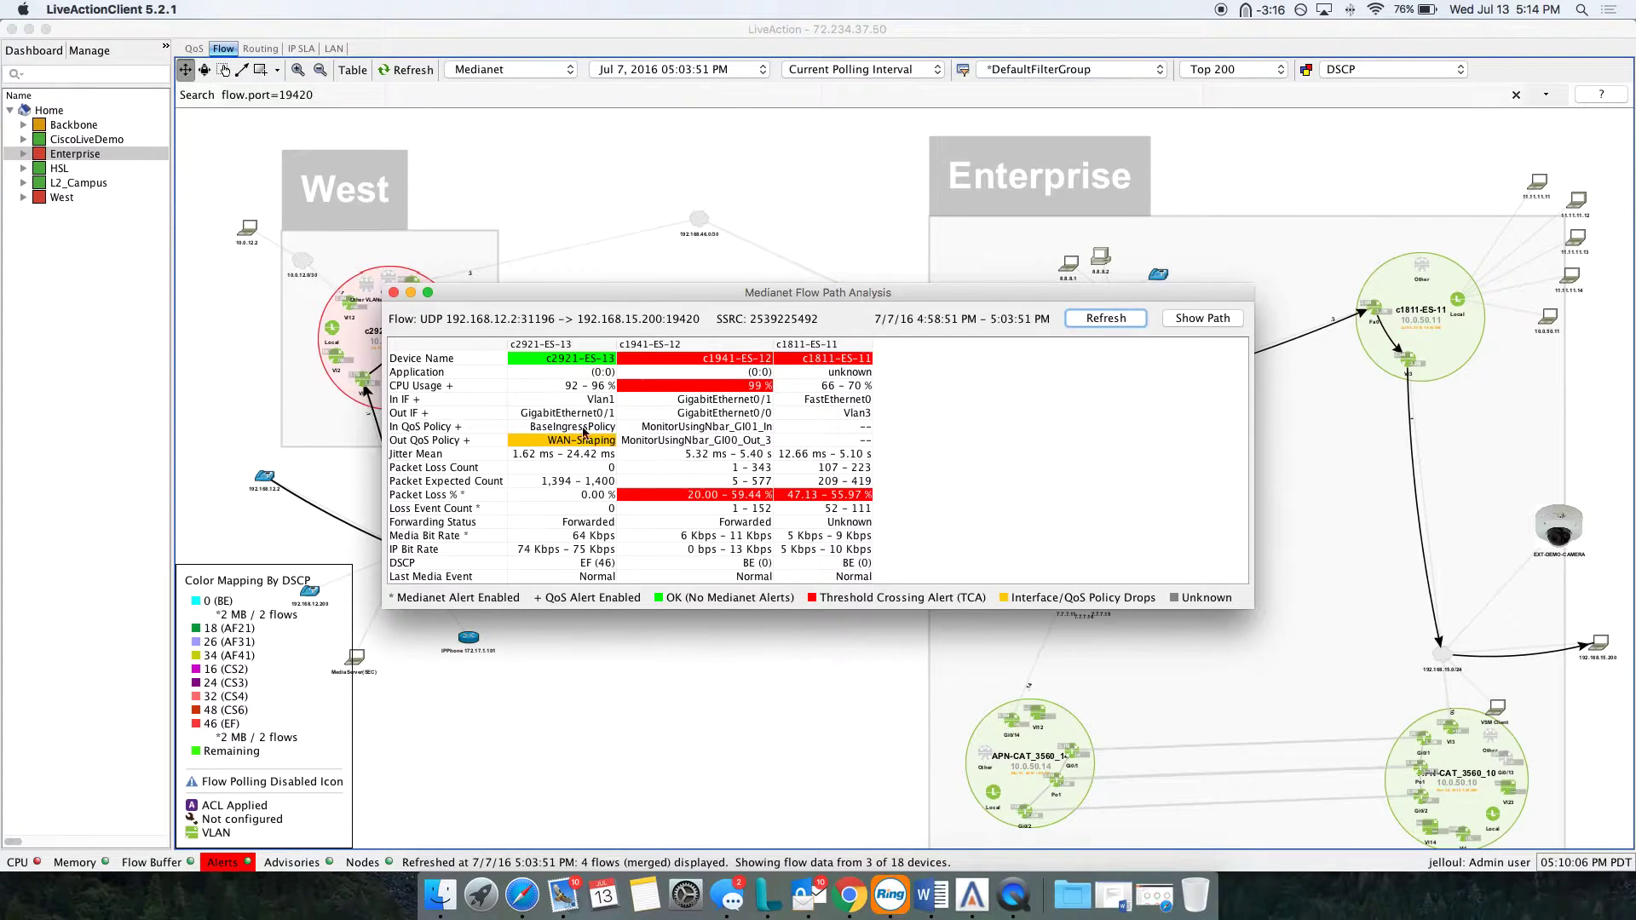
left_click(565, 444)
left_click(593, 498)
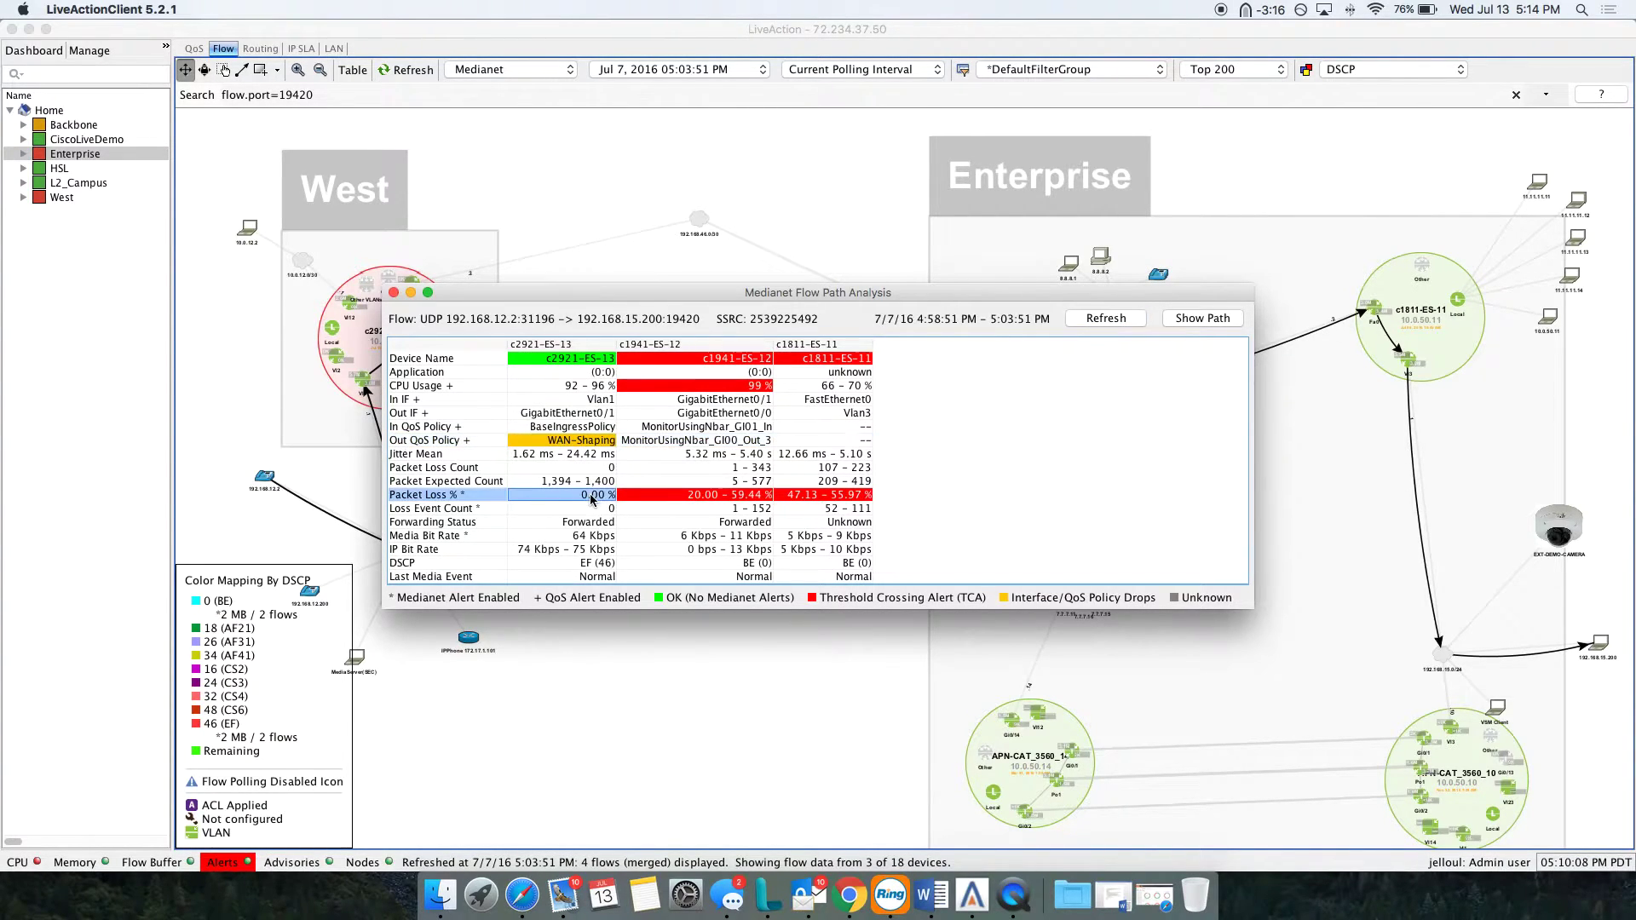
left_click(597, 566)
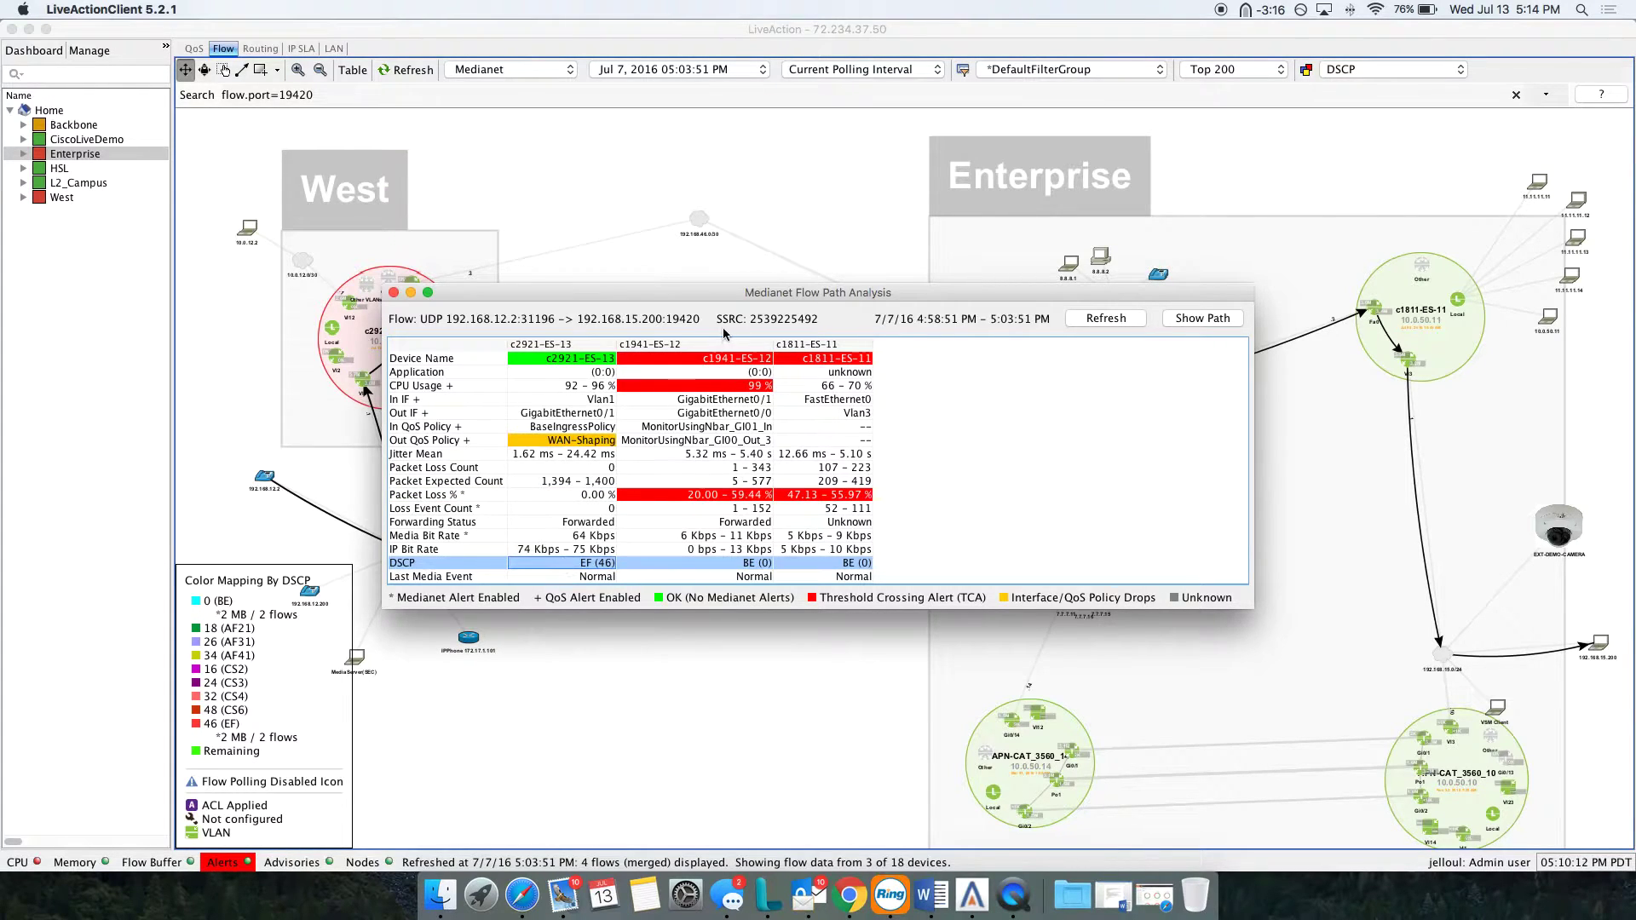
left_click(719, 385)
left_click(718, 442)
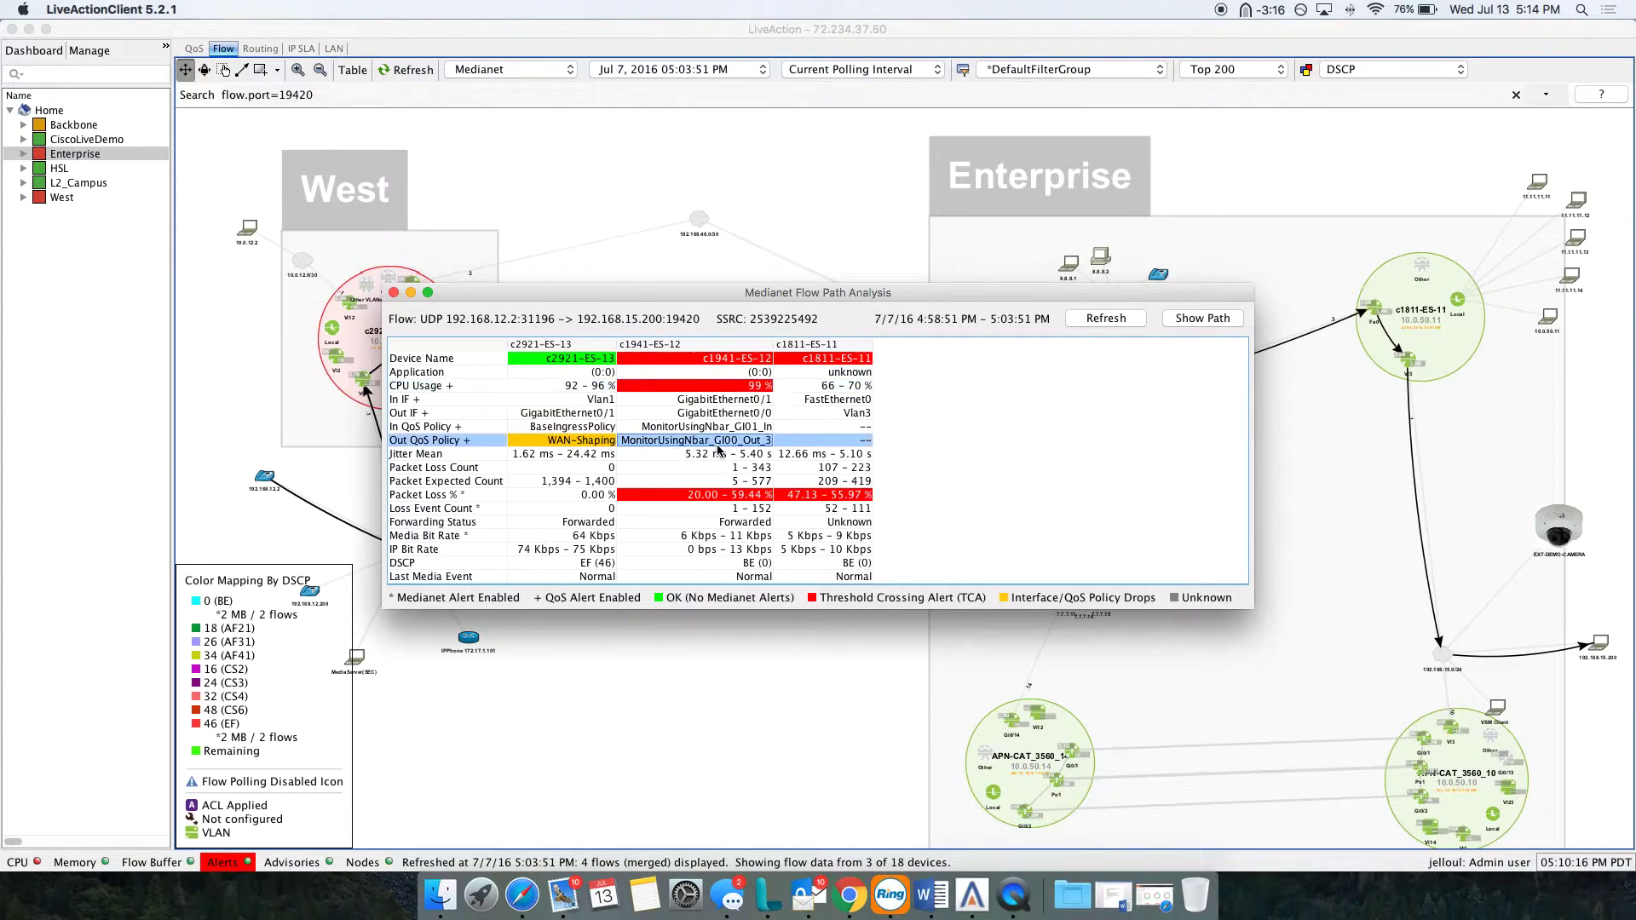
left_click(729, 498)
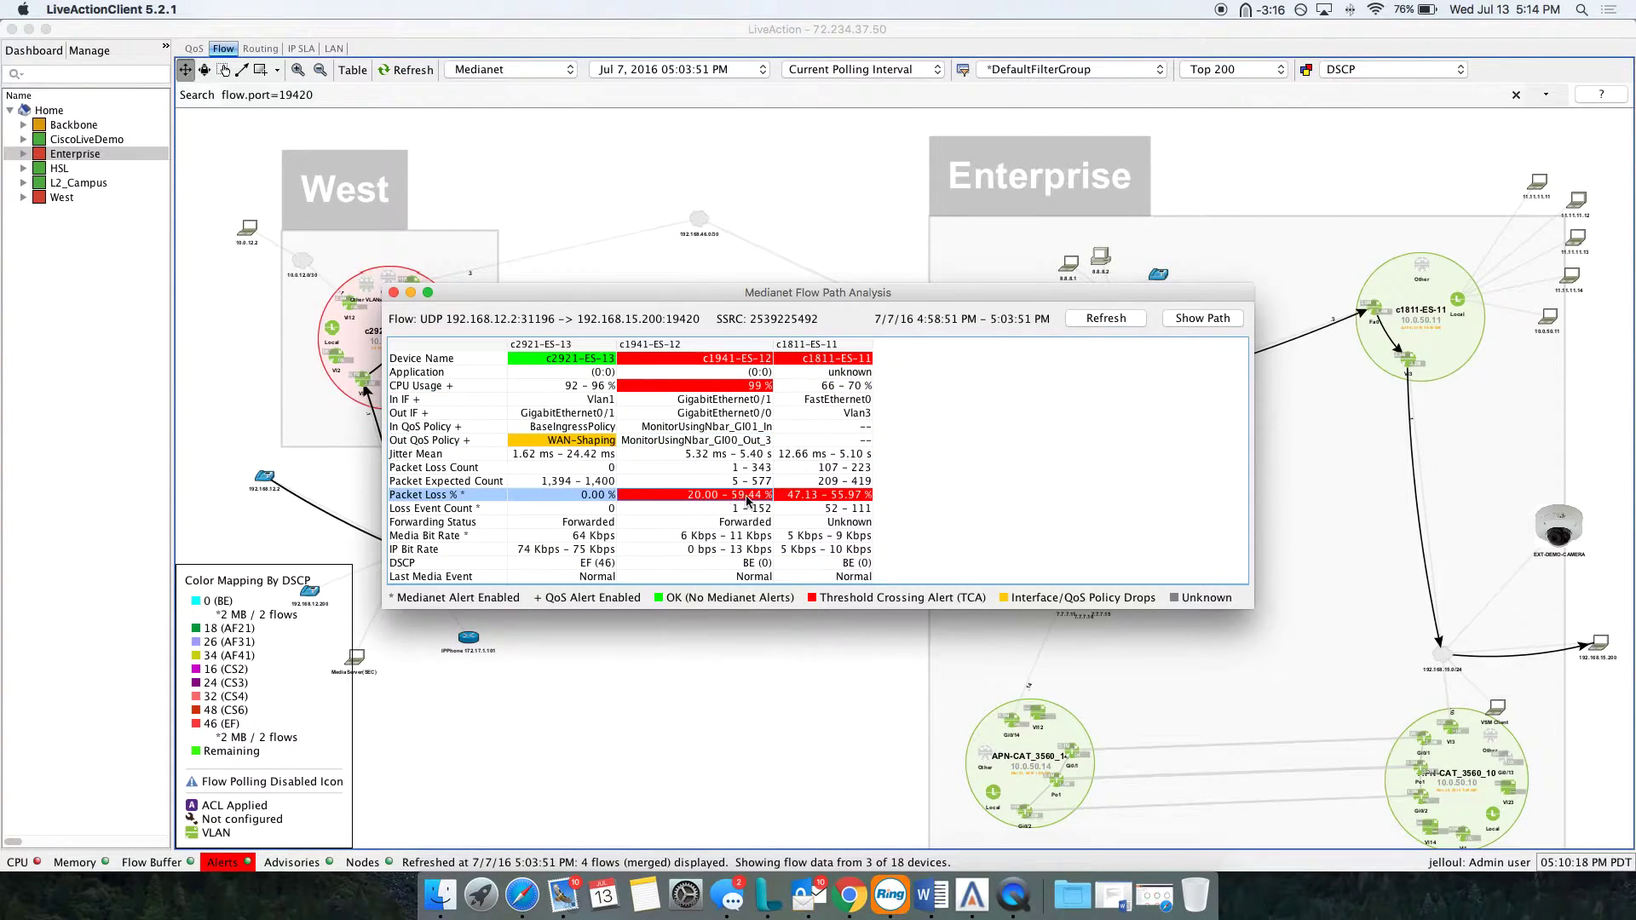
left_click(744, 566)
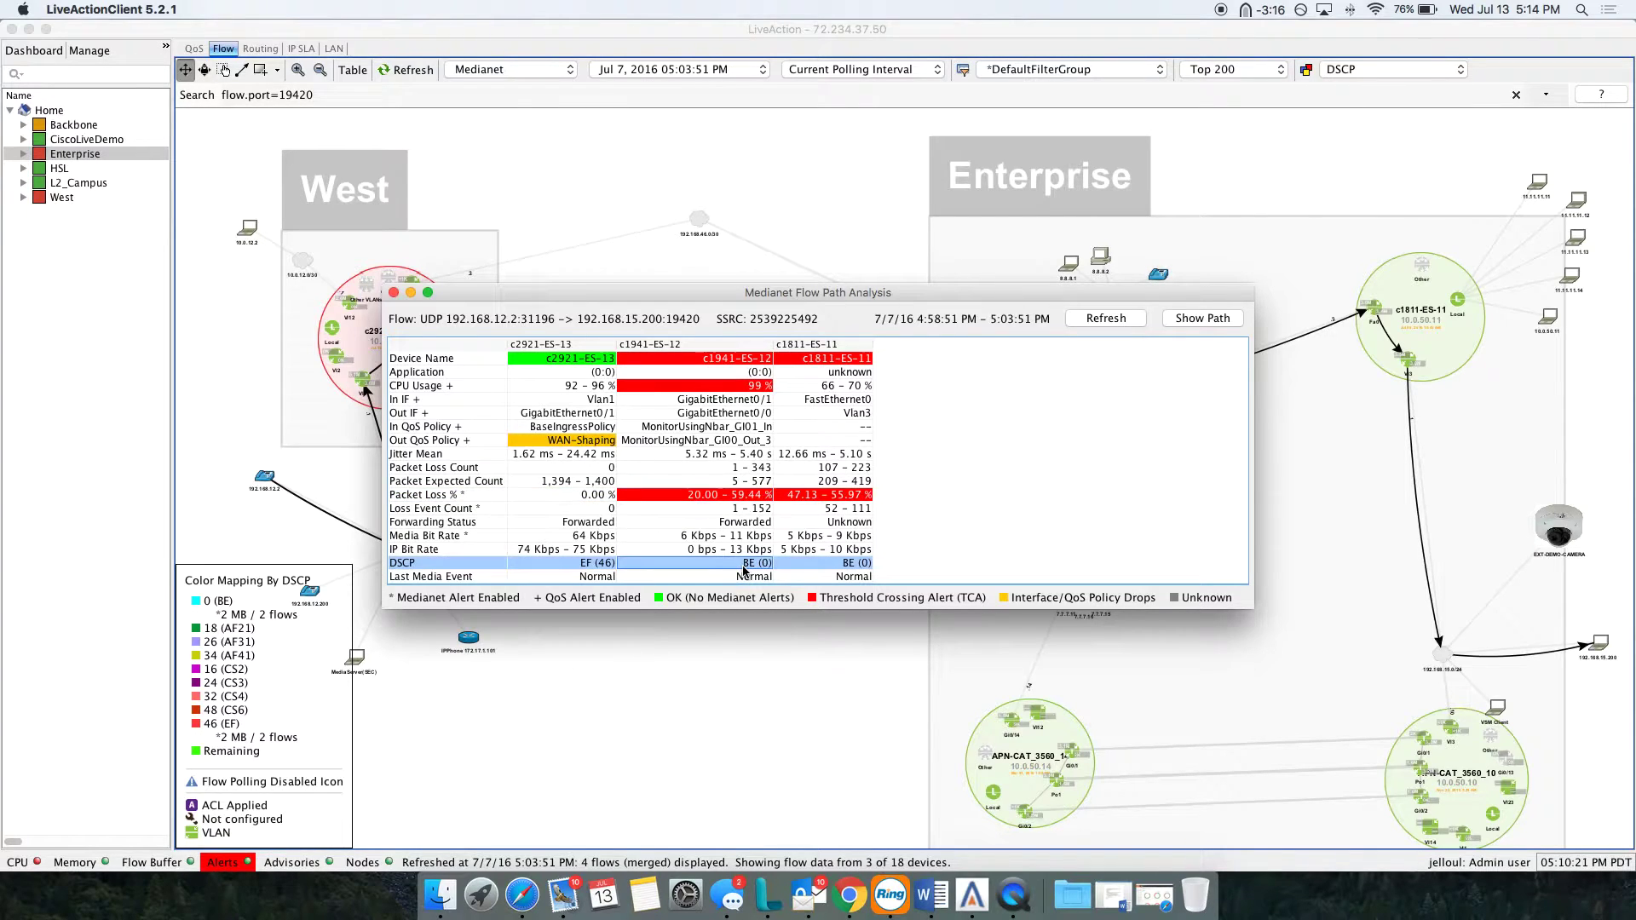
Draw the call's flow path on the map and open c2921-ES-13's Gi0/1 WAN-Shaping QoS charts
left_click(1195, 322)
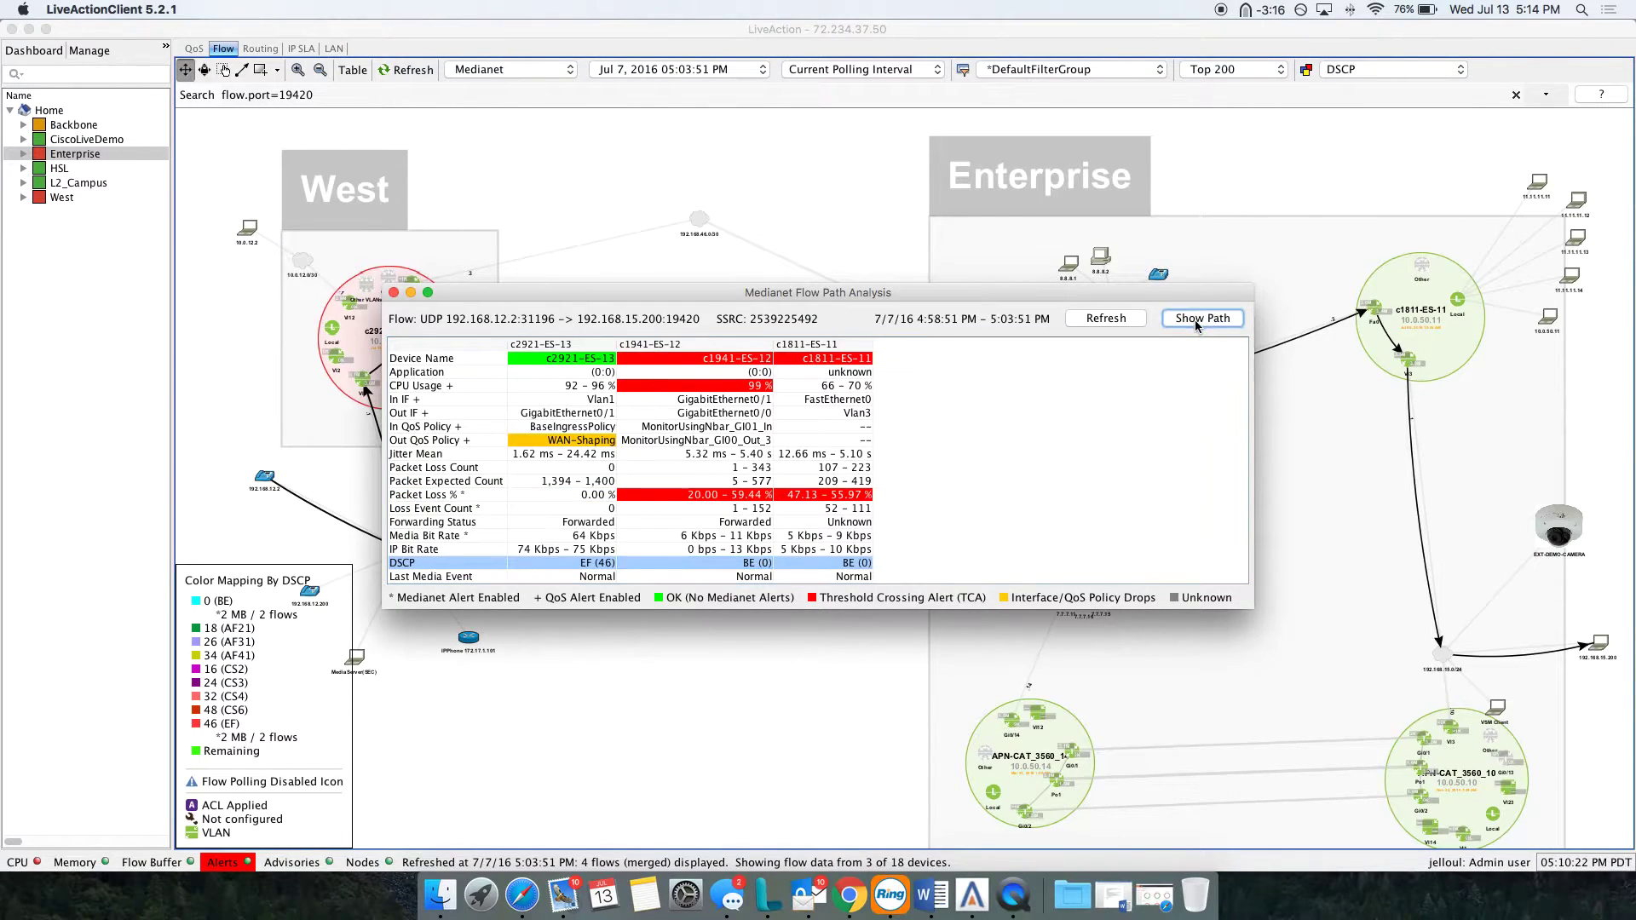
left_click(393, 292)
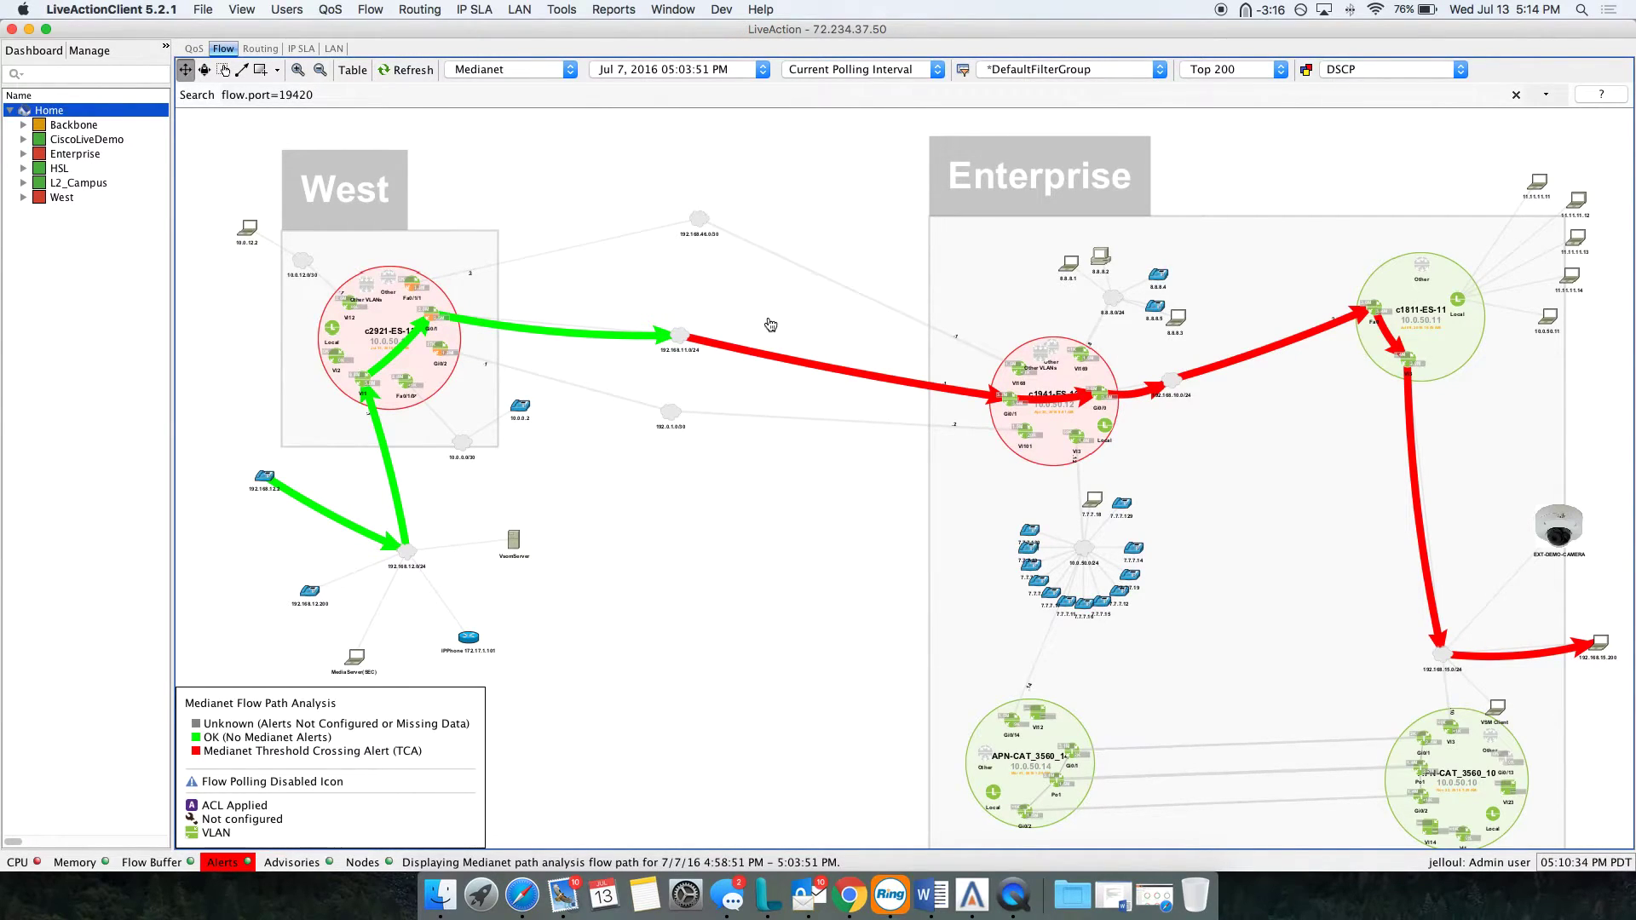
mouse_move(437, 322)
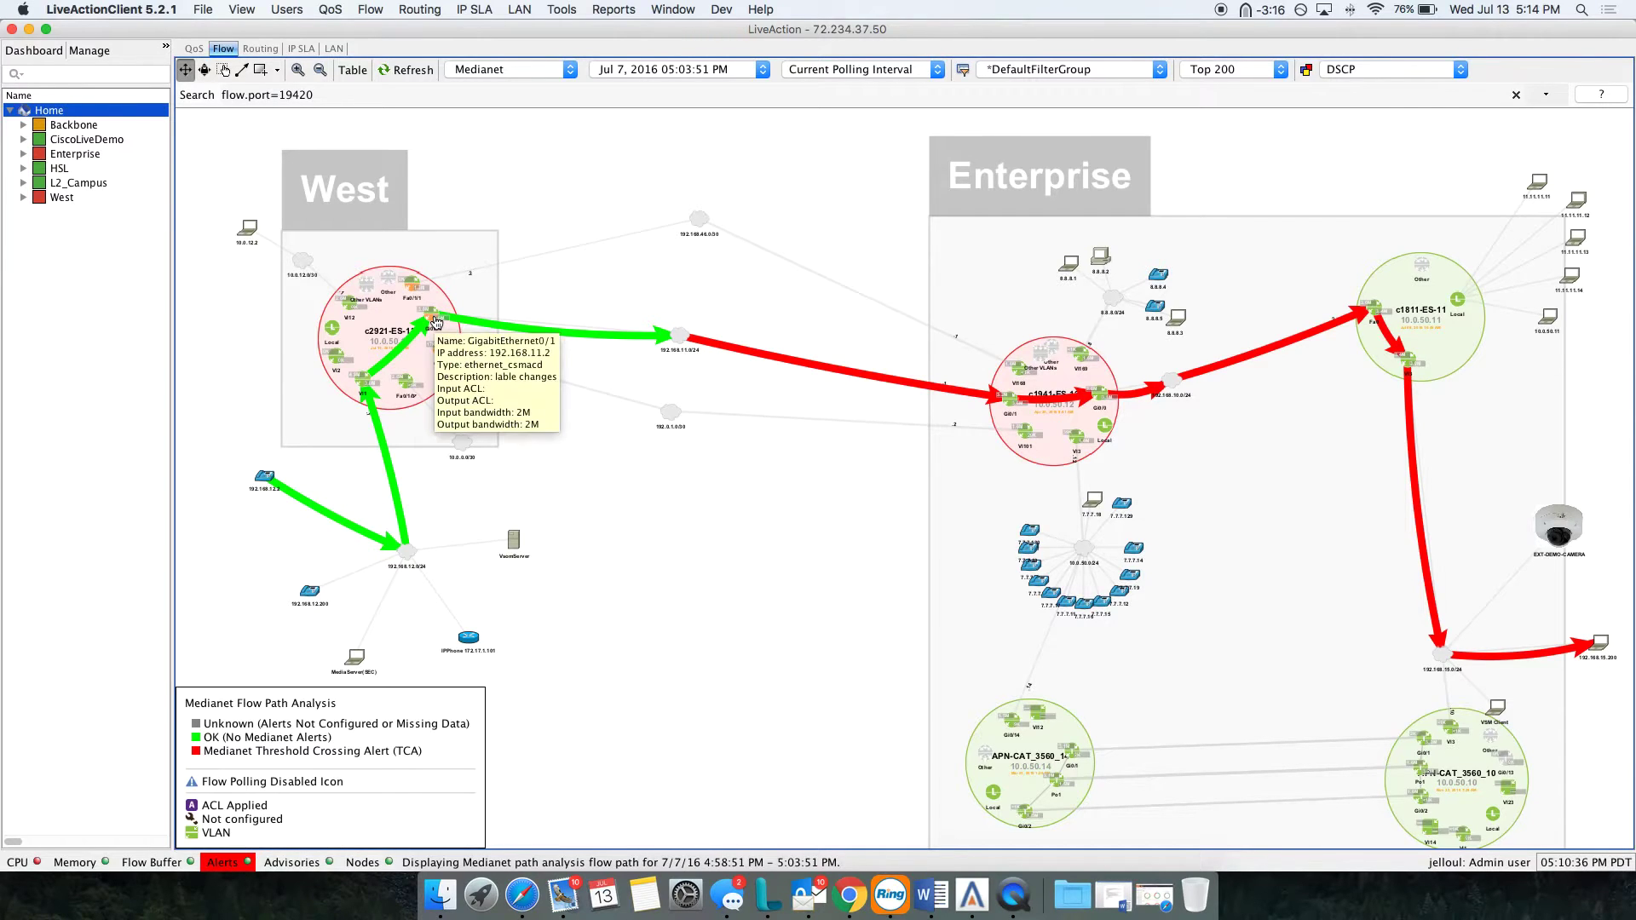
scroll(436, 322, "up", 5)
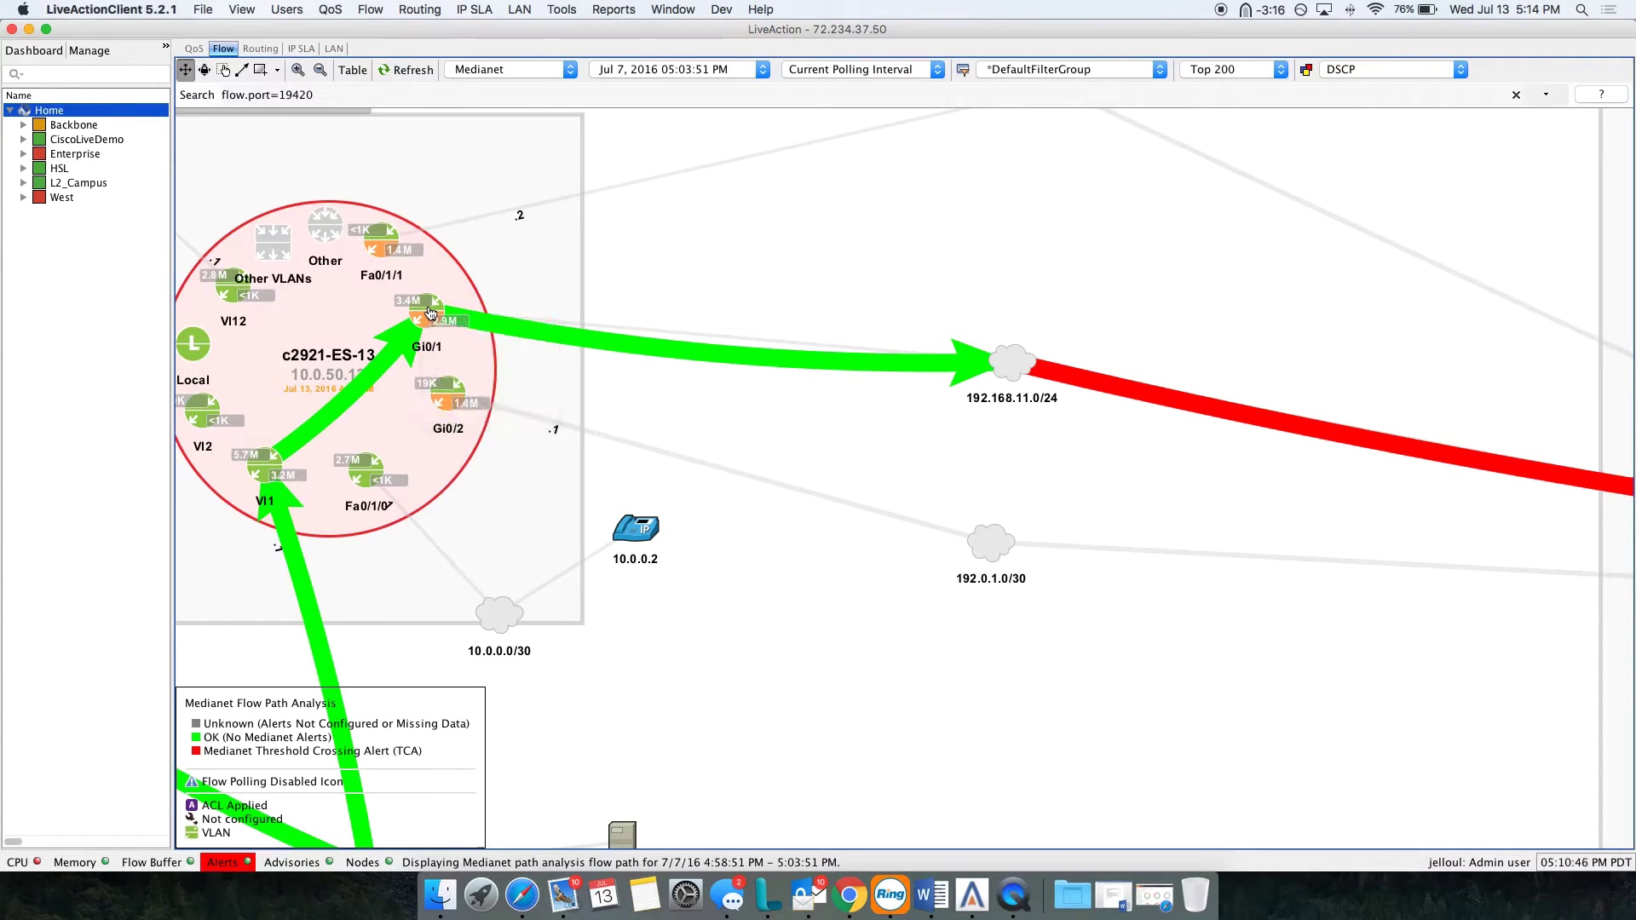
double_click(430, 312)
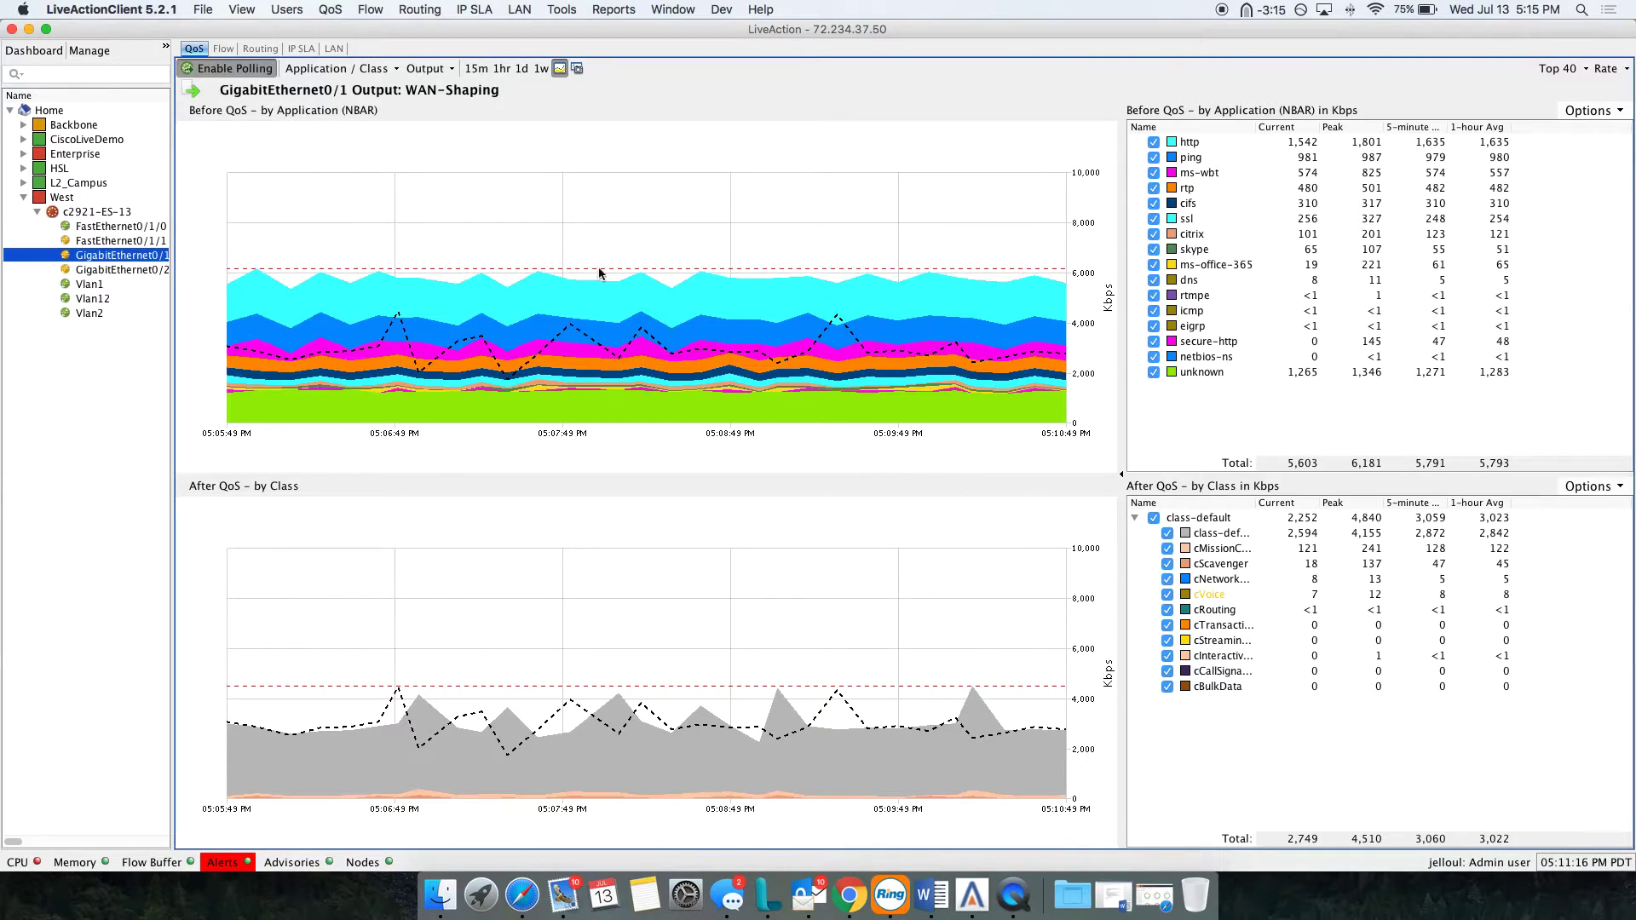
left_click(1211, 584)
right_click(1211, 584)
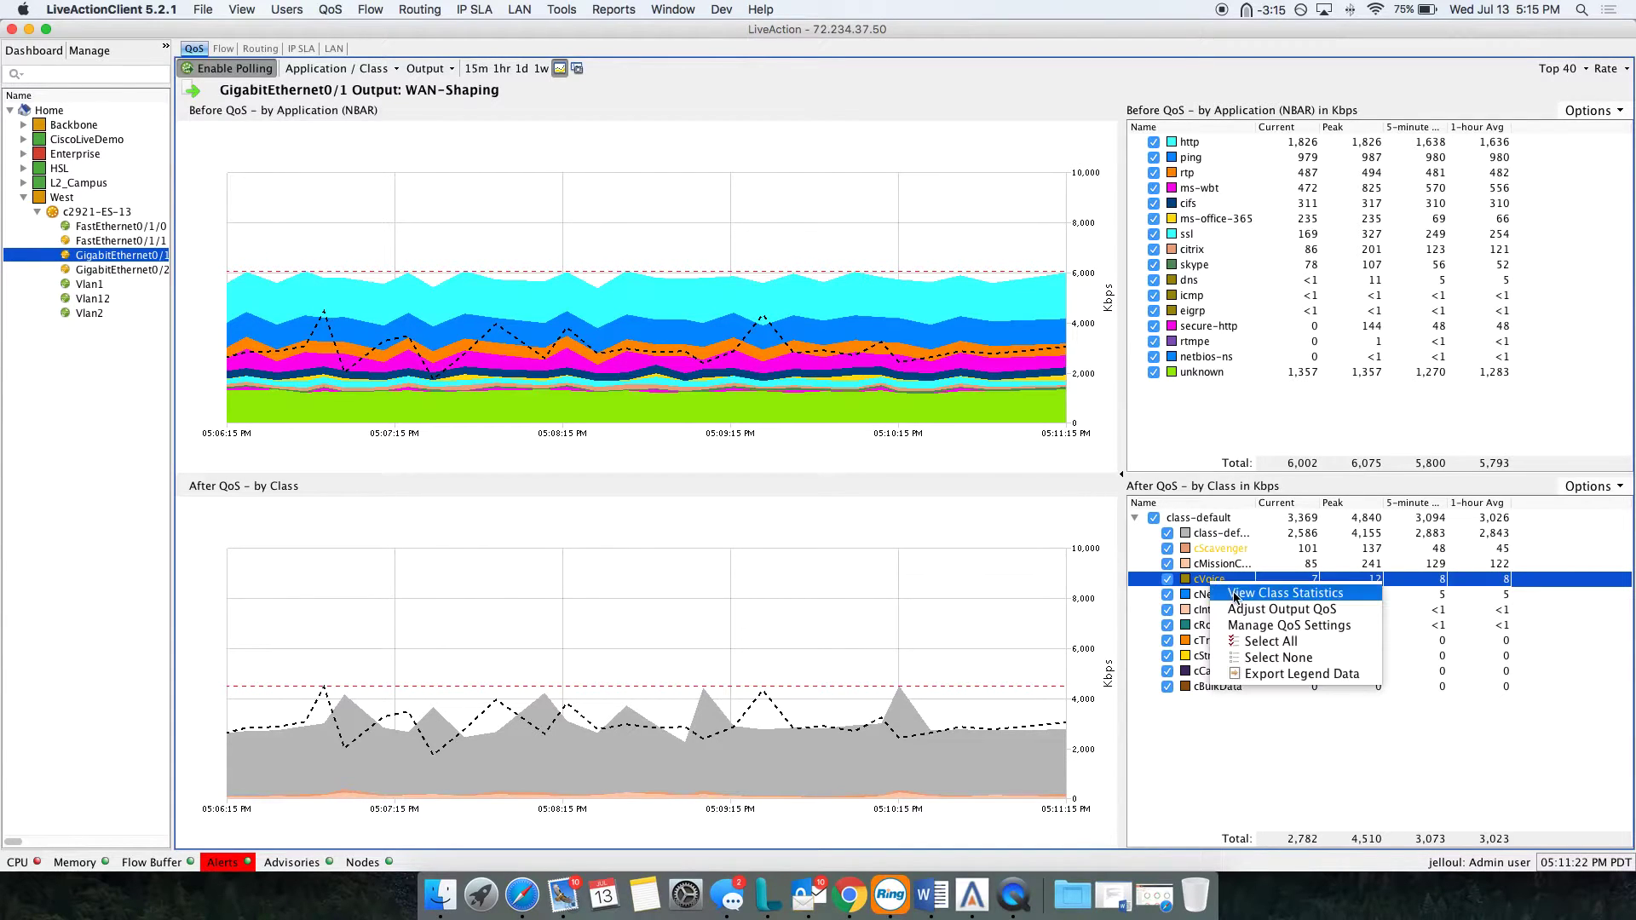
left_click(1238, 595)
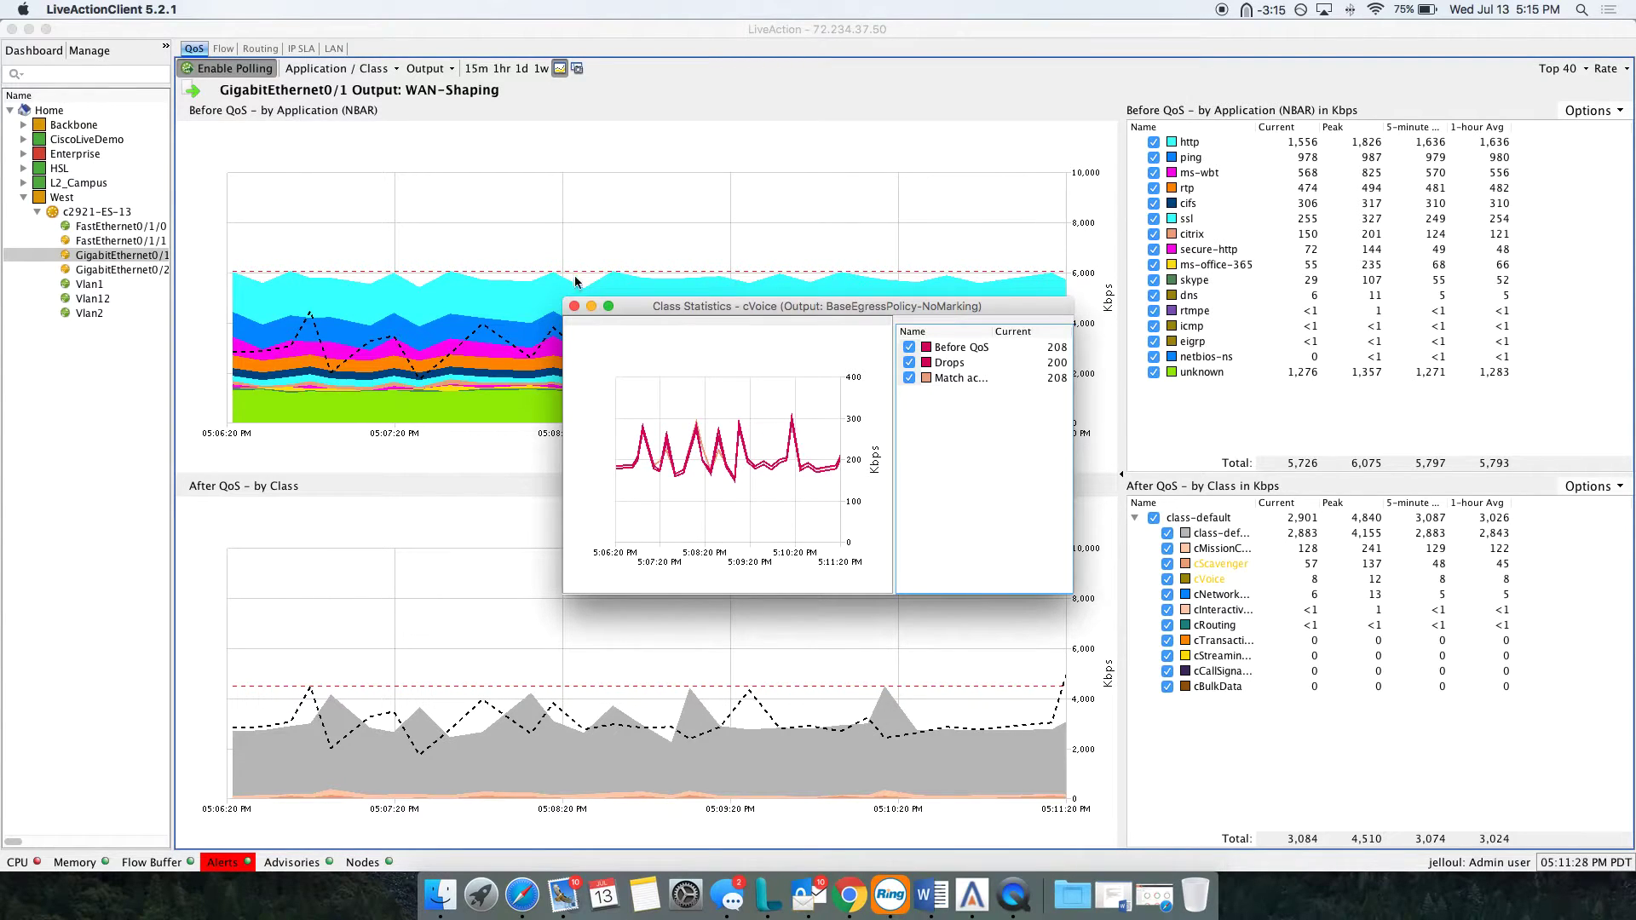
left_click(574, 306)
right_click(1224, 578)
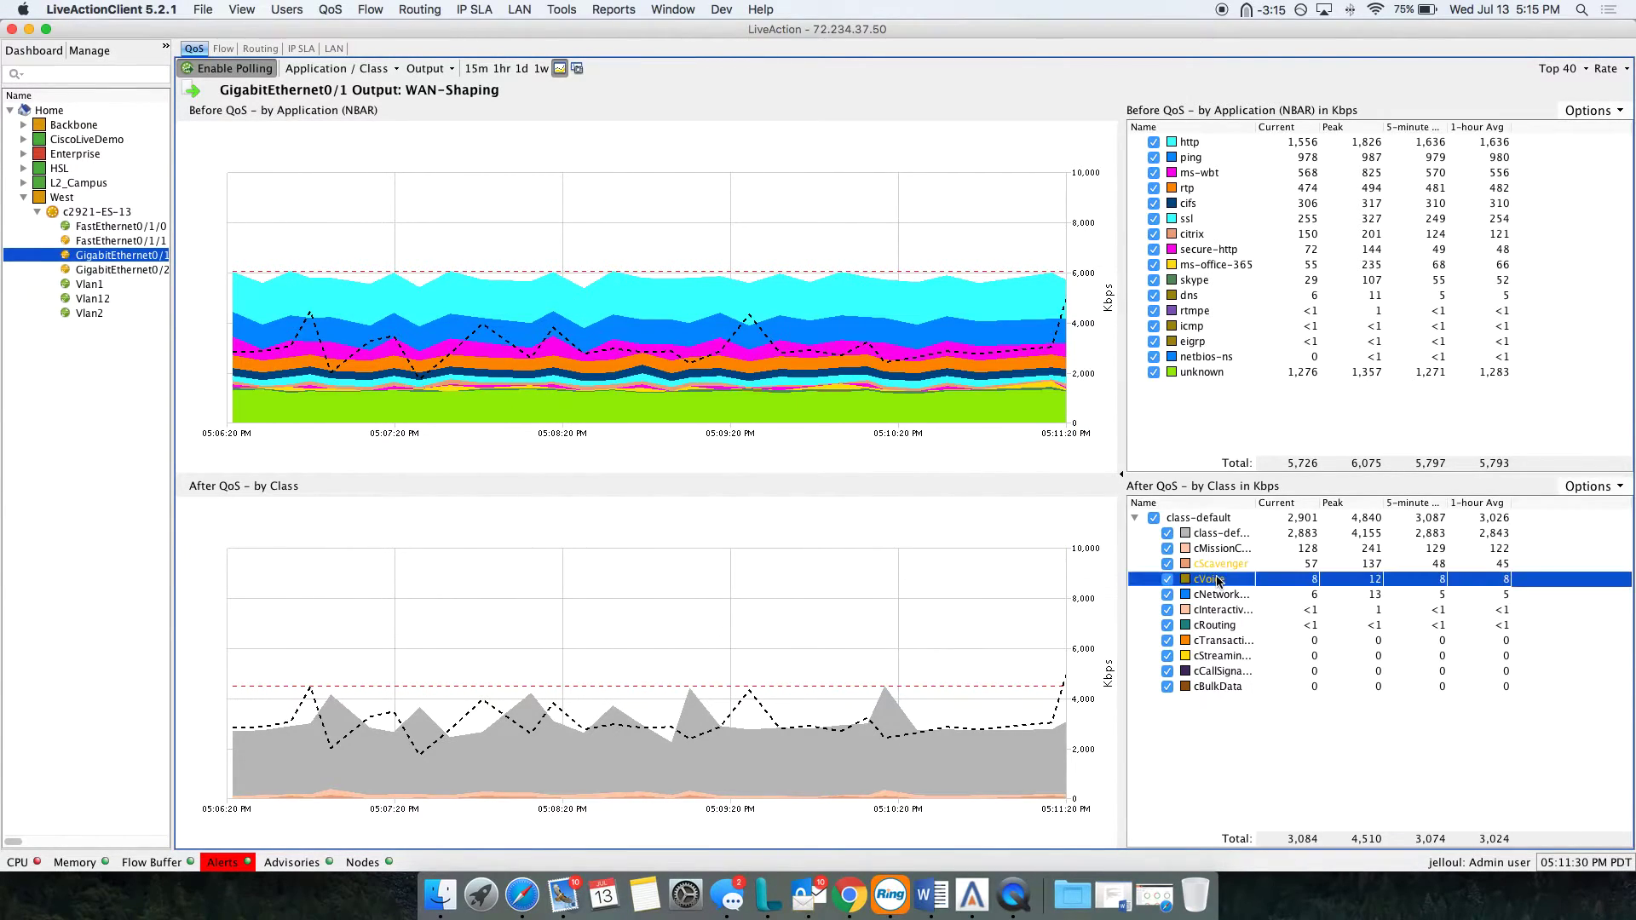
In the output QoS policy, reserve 988 Kbps for cVoice and 888 Kbps for cInteractiveVideo
left_click(1230, 606)
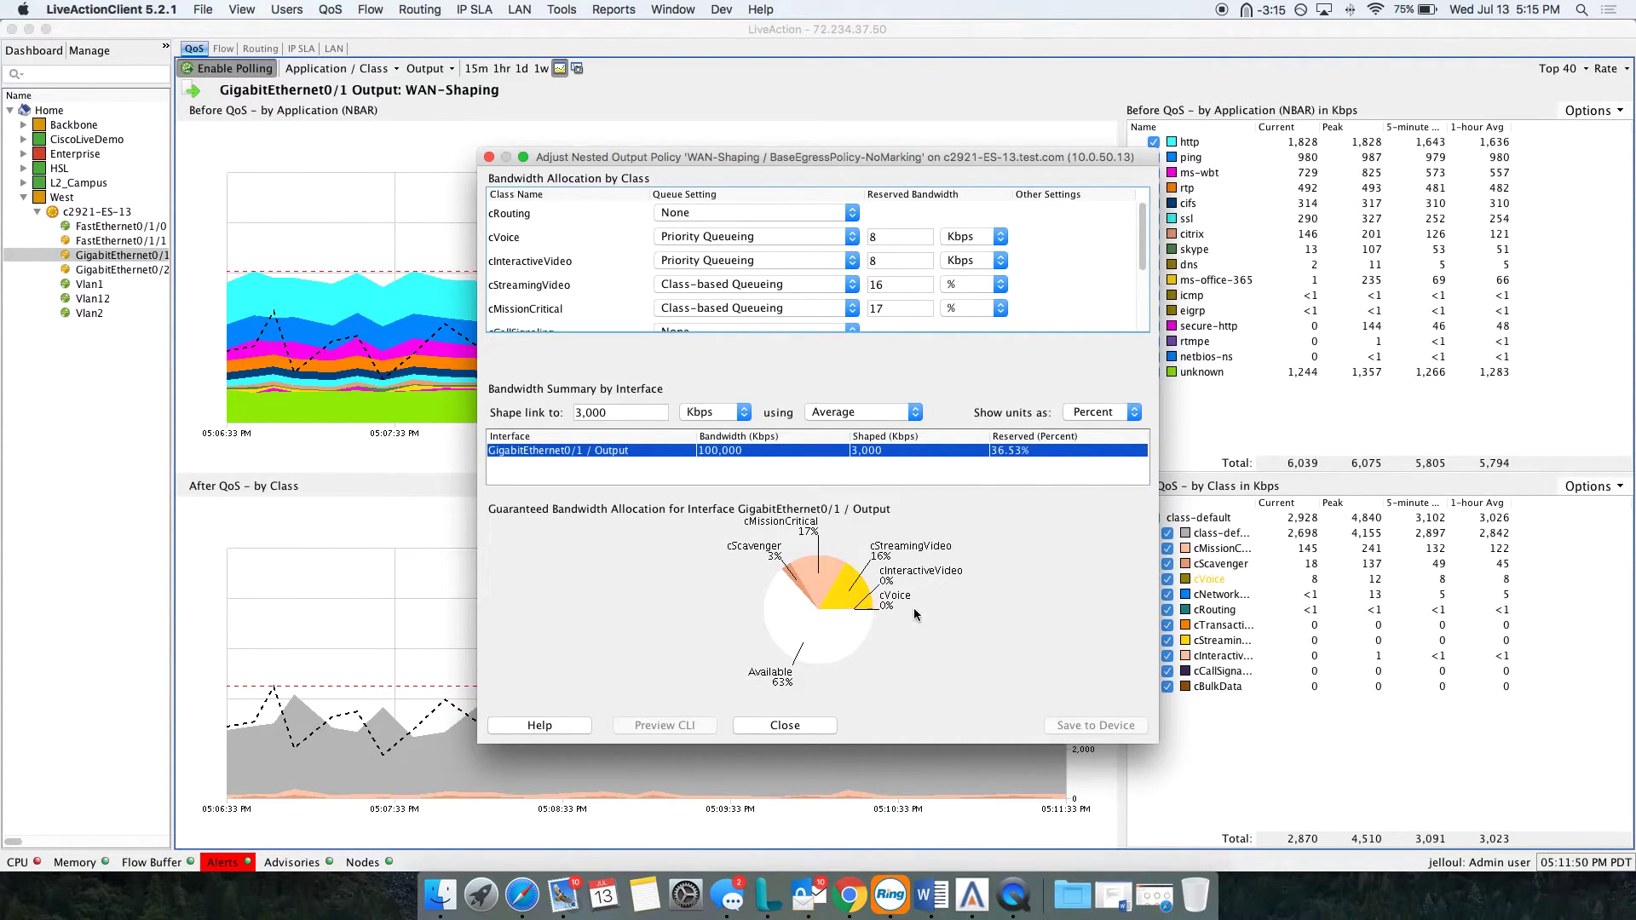
left_click(879, 235)
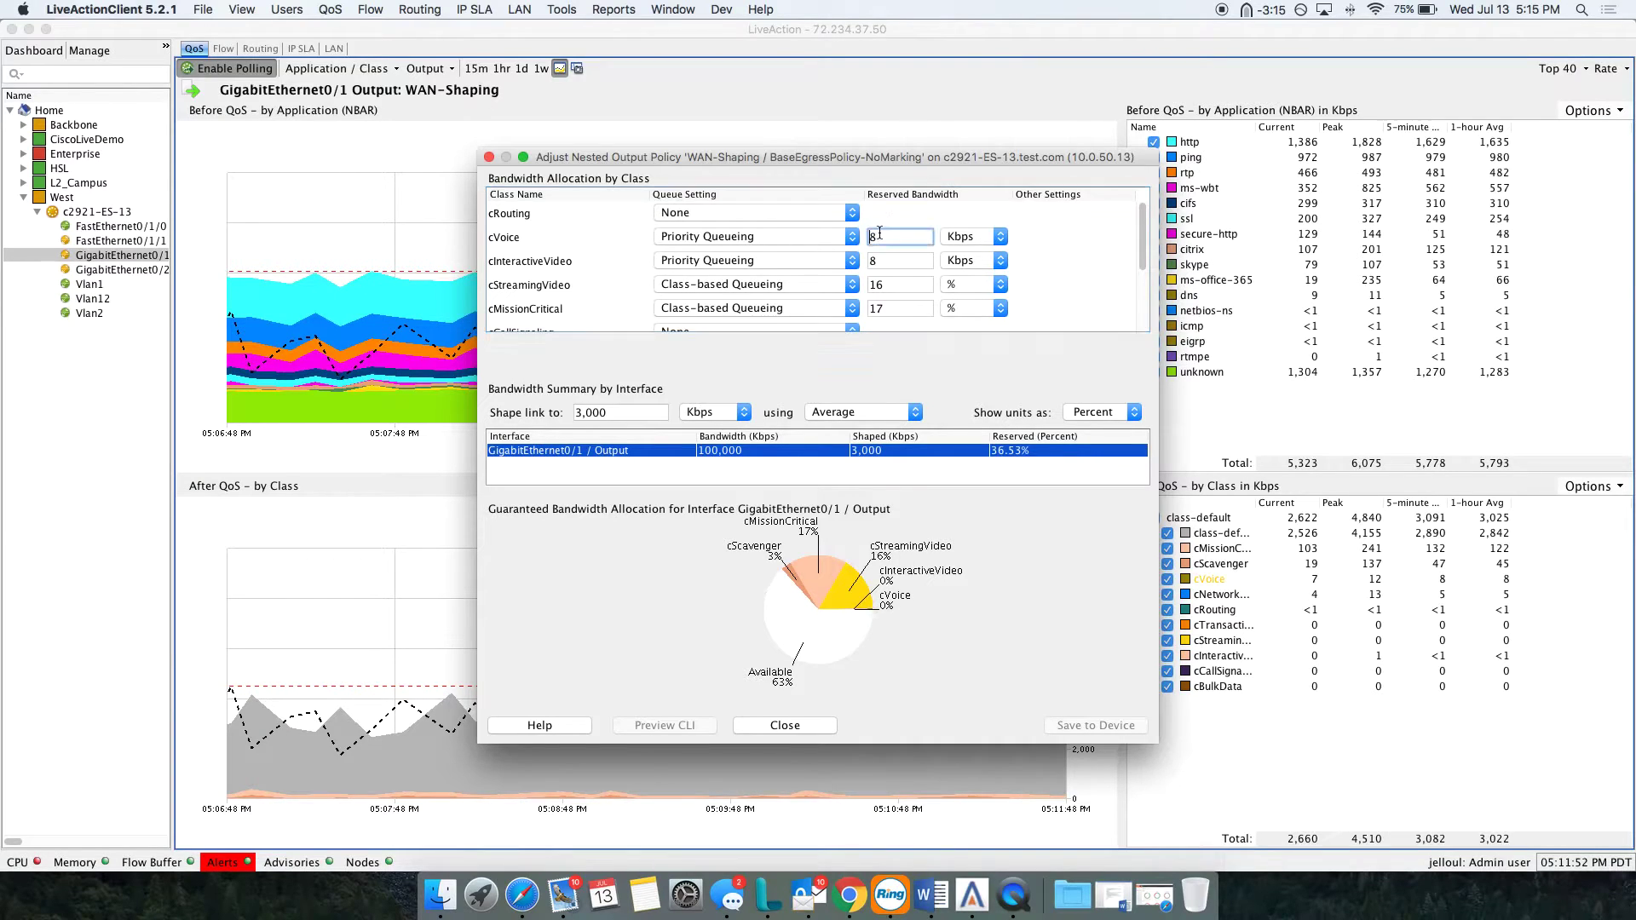
type("988")
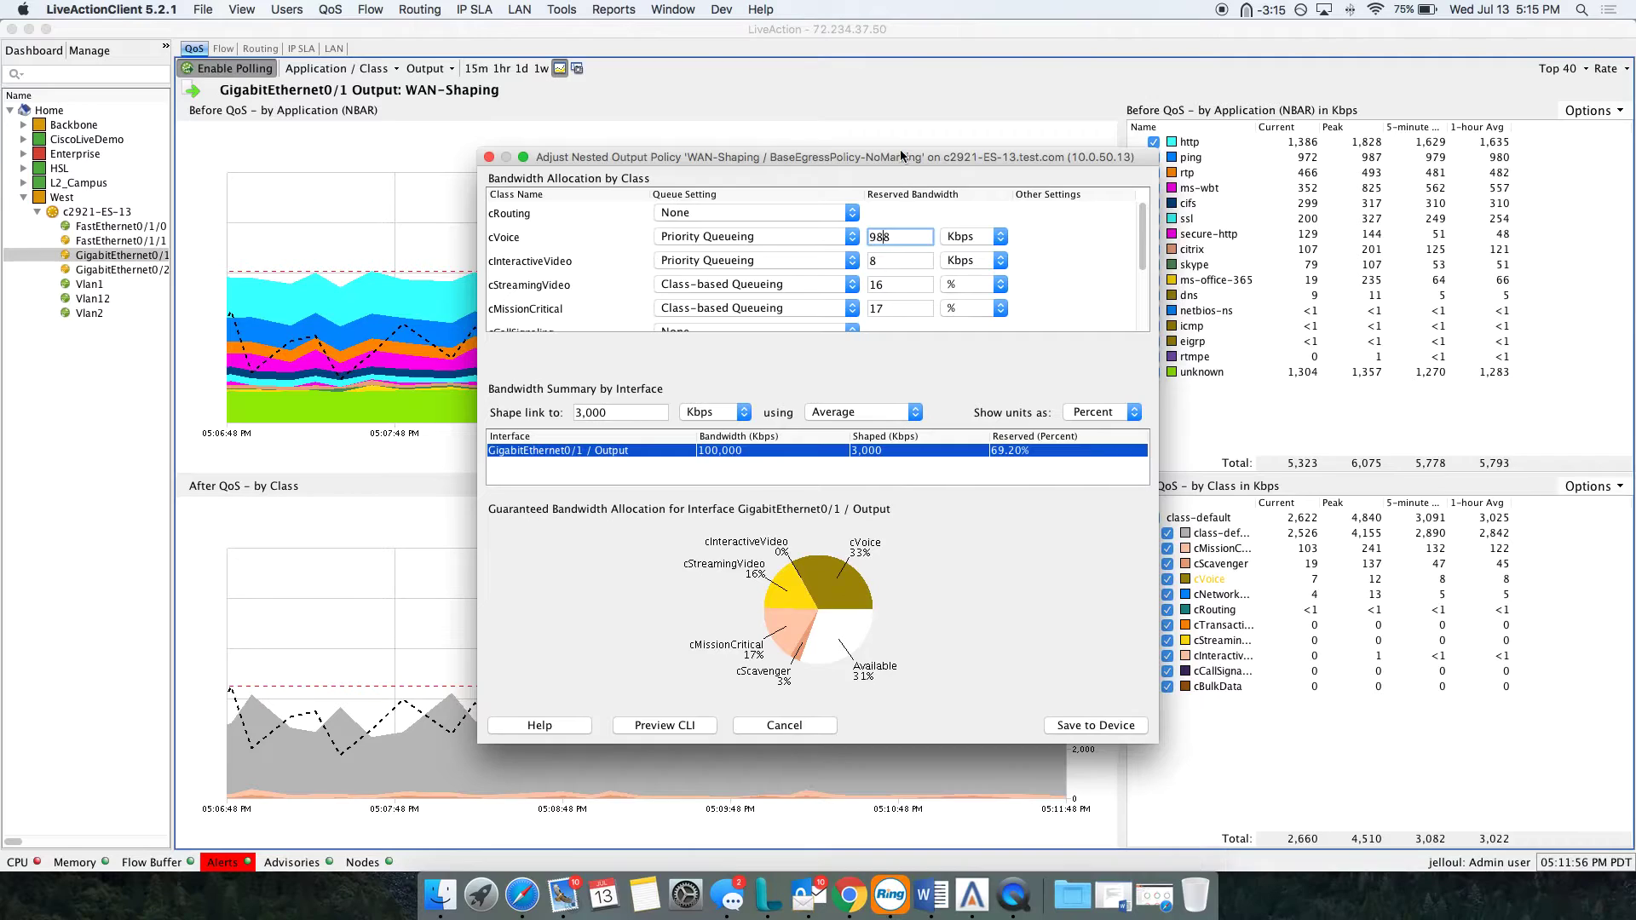
left_click(875, 264)
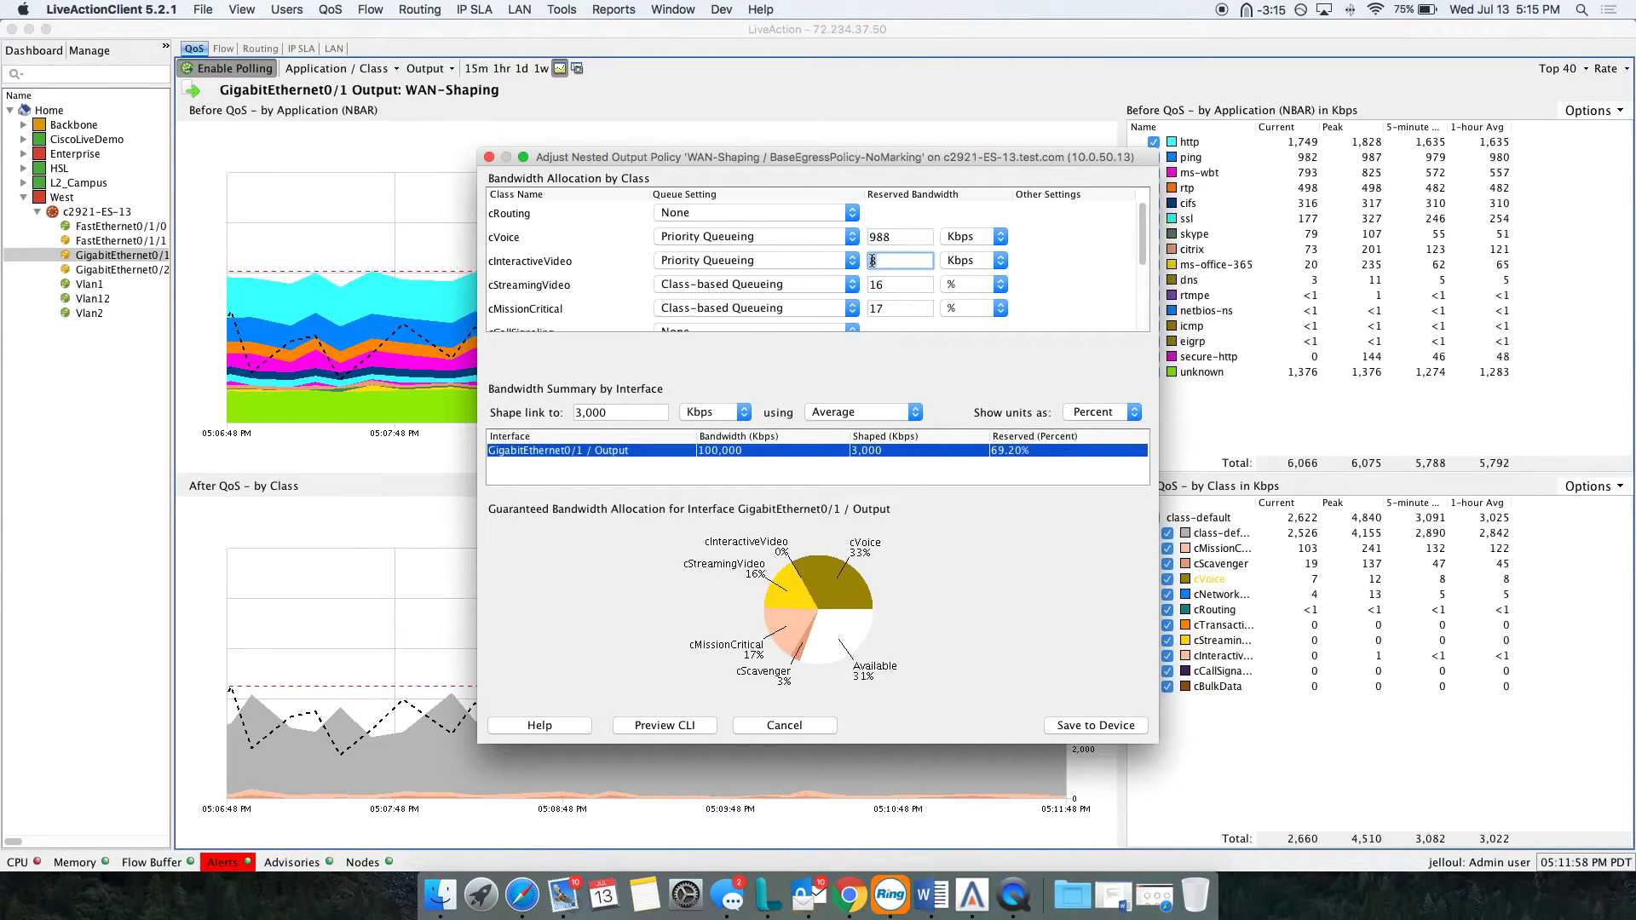
type("888")
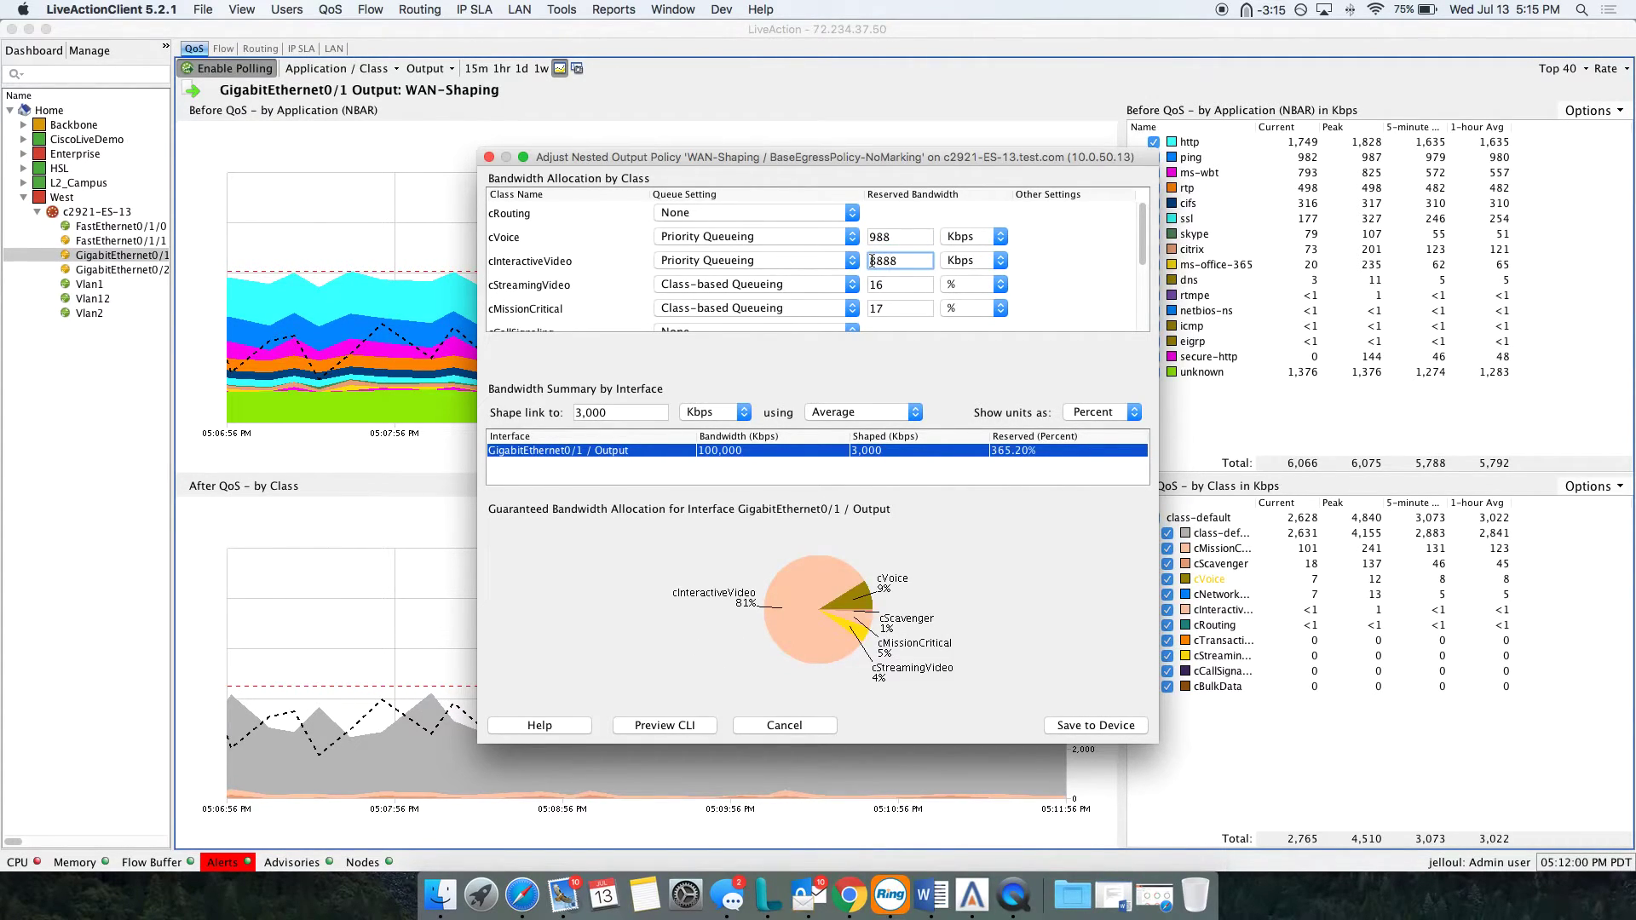
key("BackSpace")
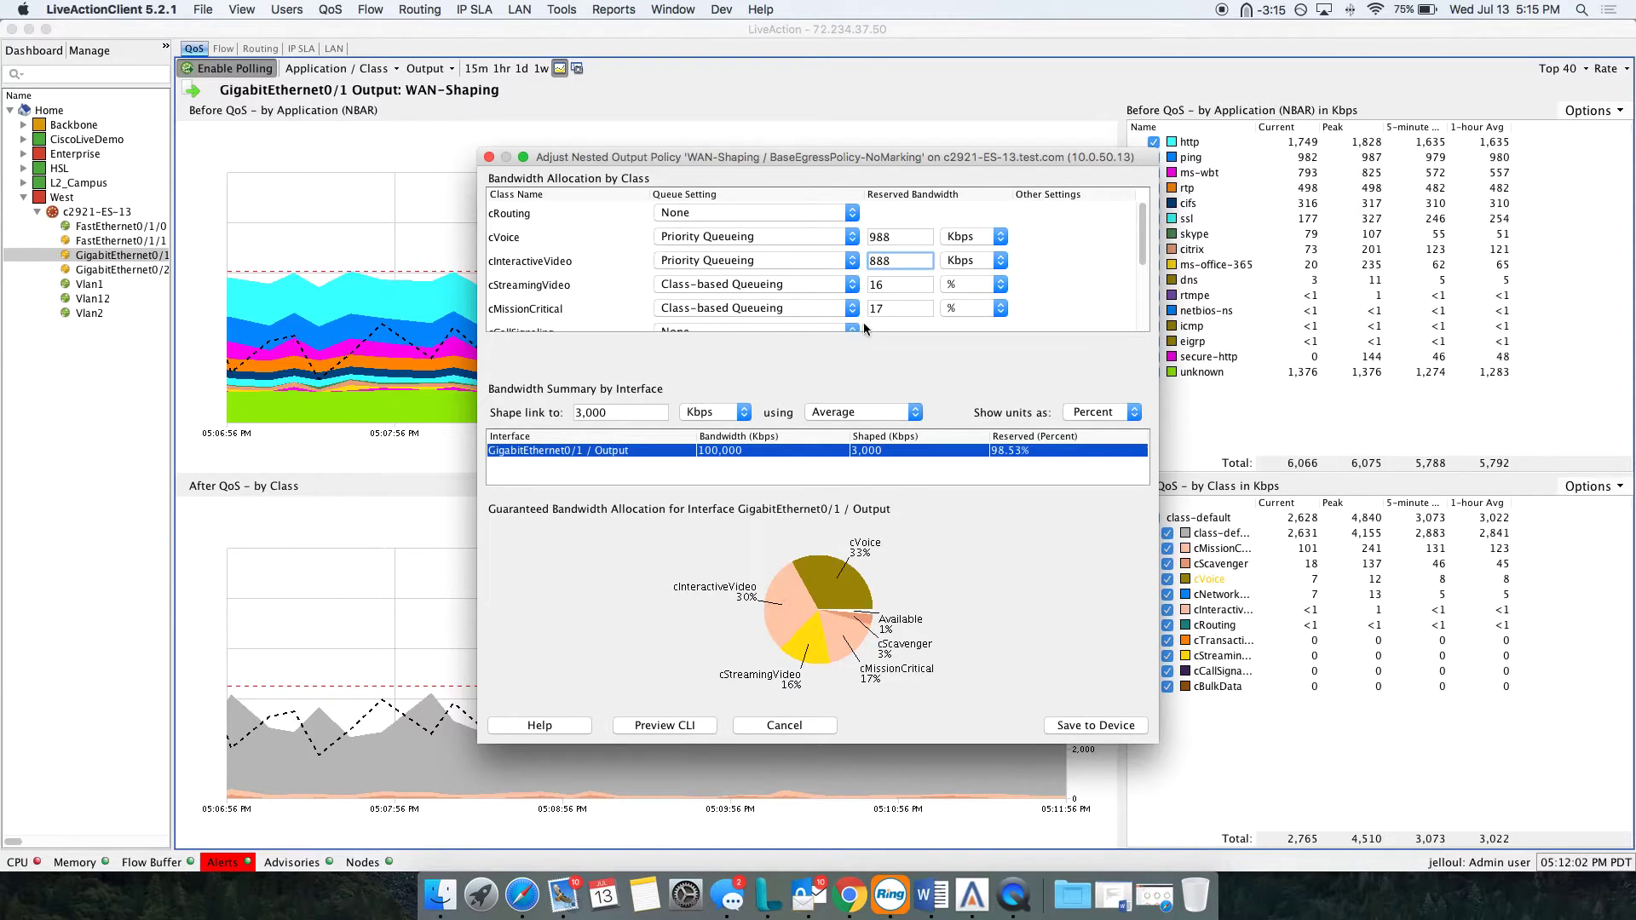
Preview and select the generated CLI commands, then cancel the policy change and return to Home
left_click(674, 725)
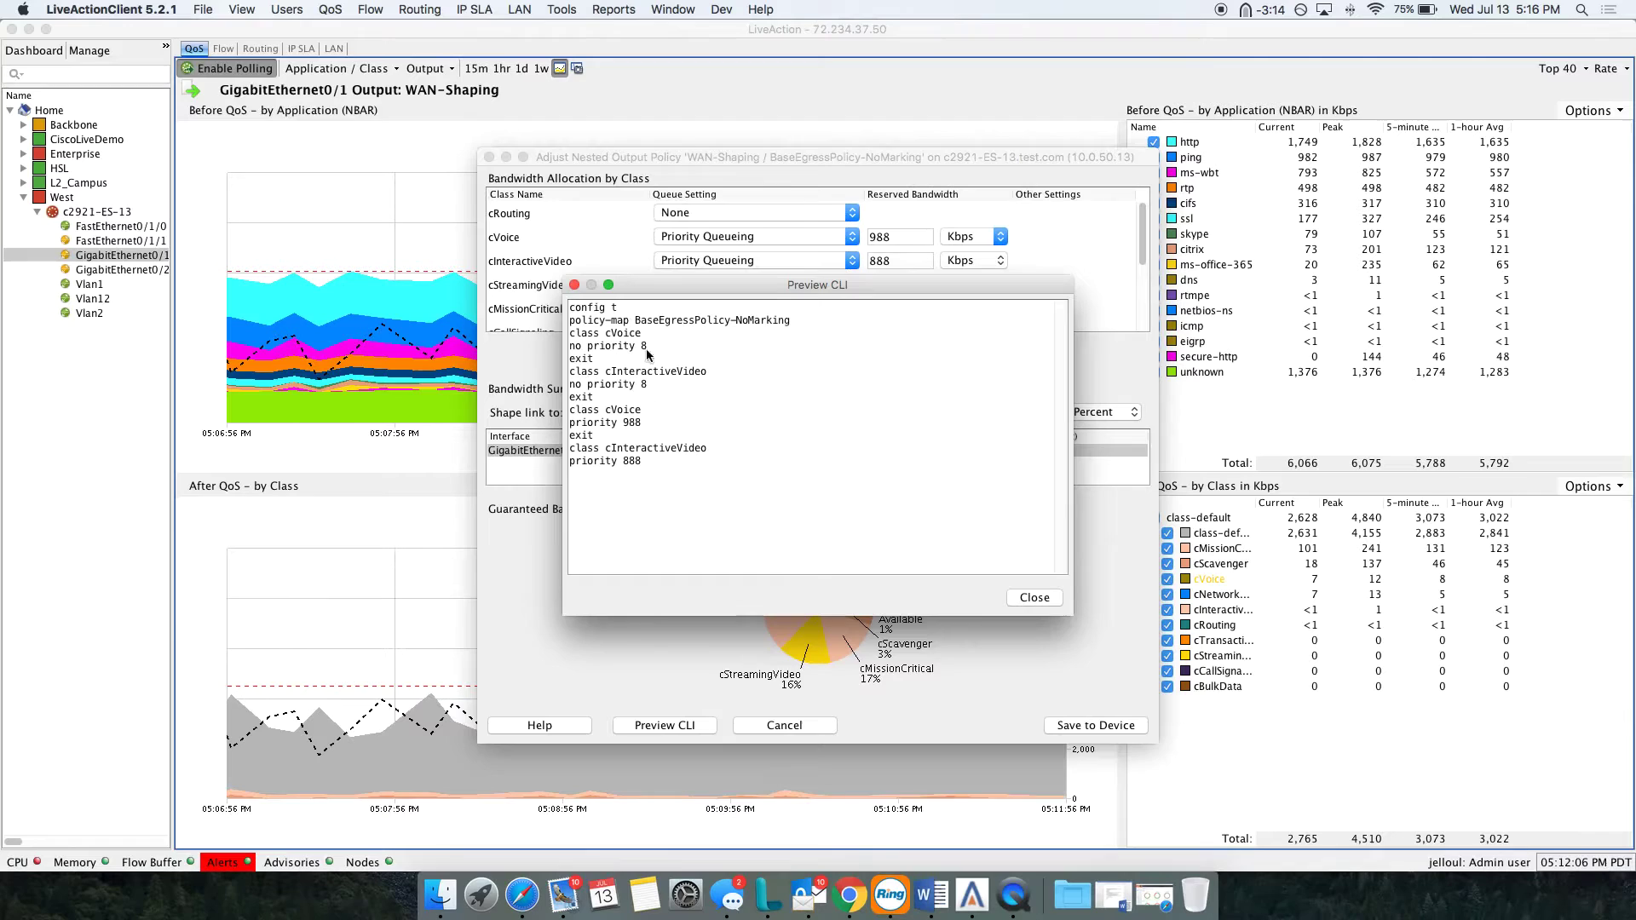
left_click_drag(663, 473, 552, 287)
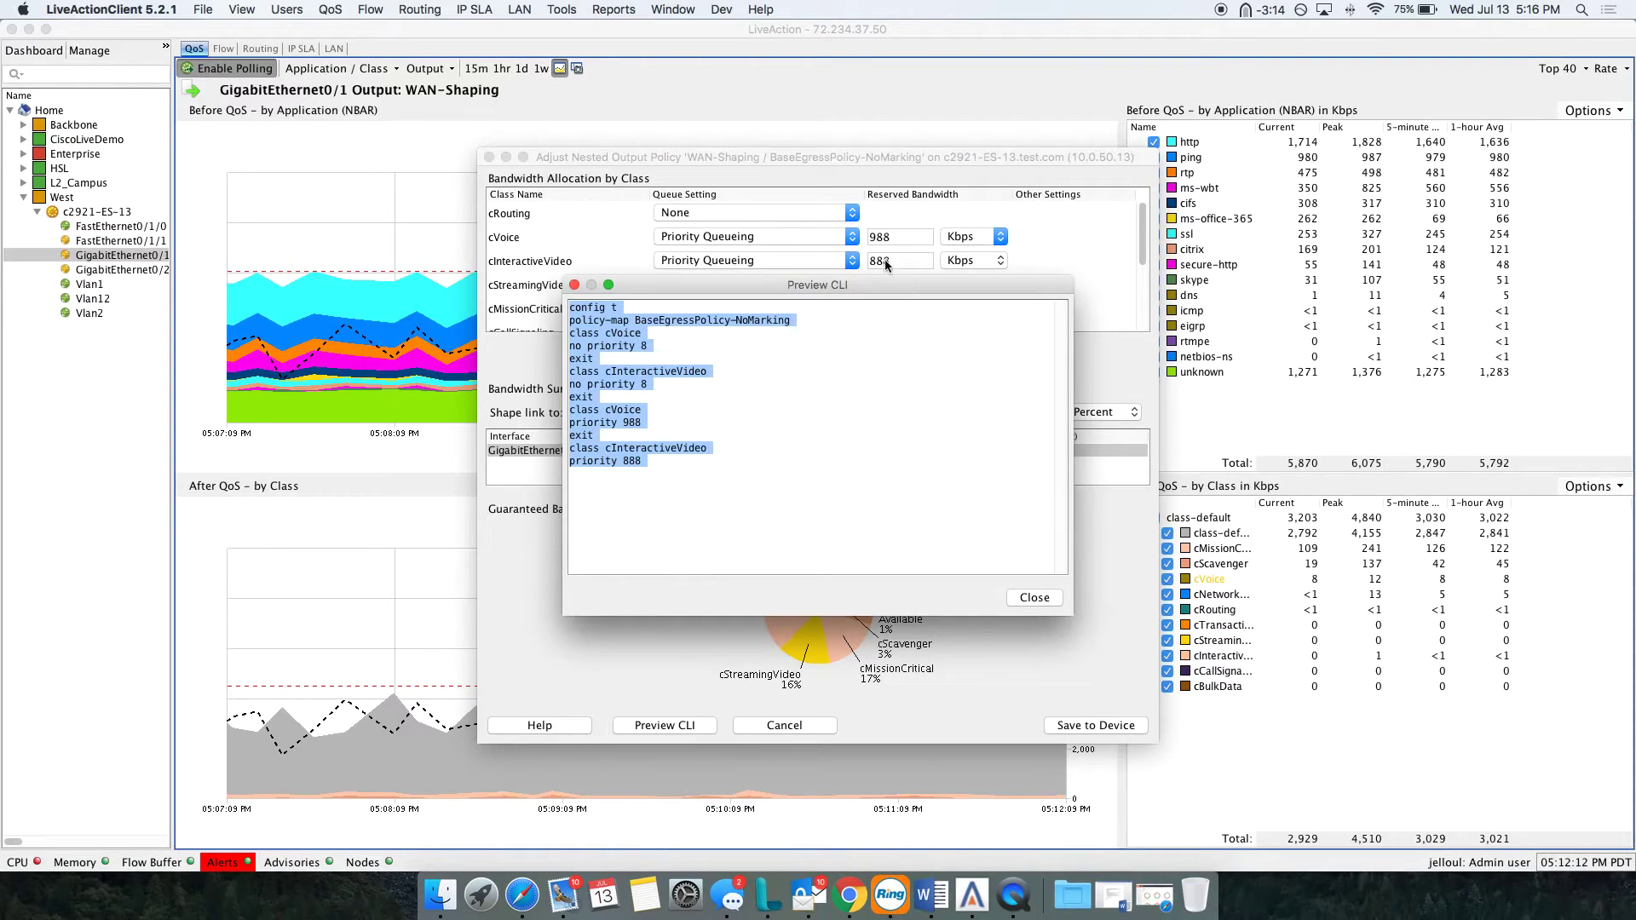
left_click(691, 492)
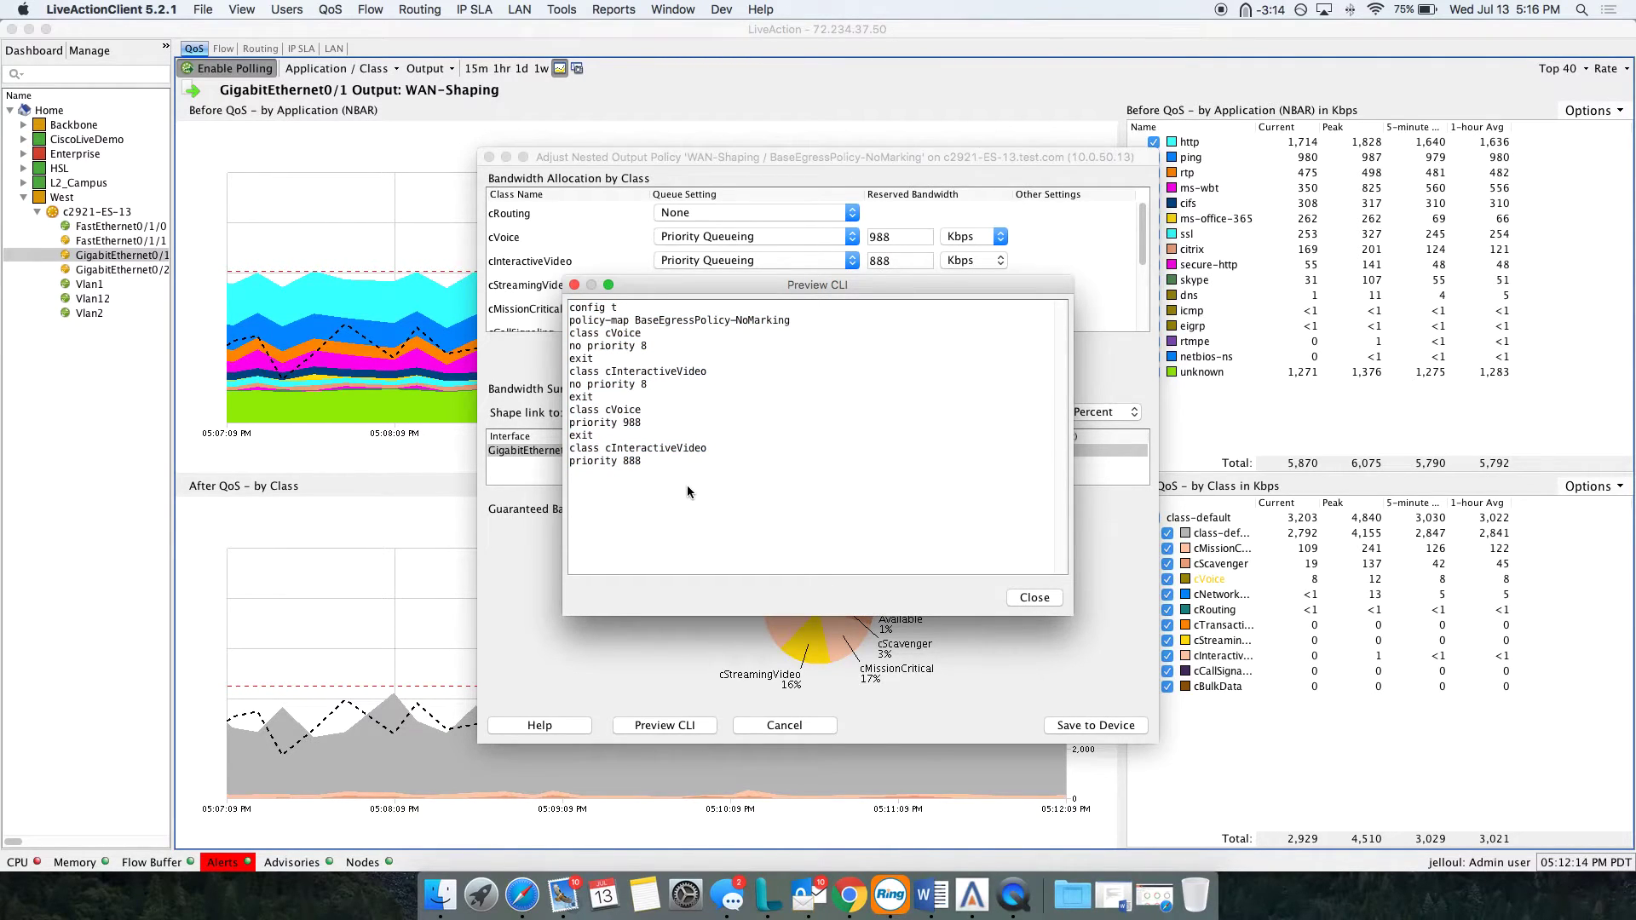
left_click_drag(690, 492, 567, 315)
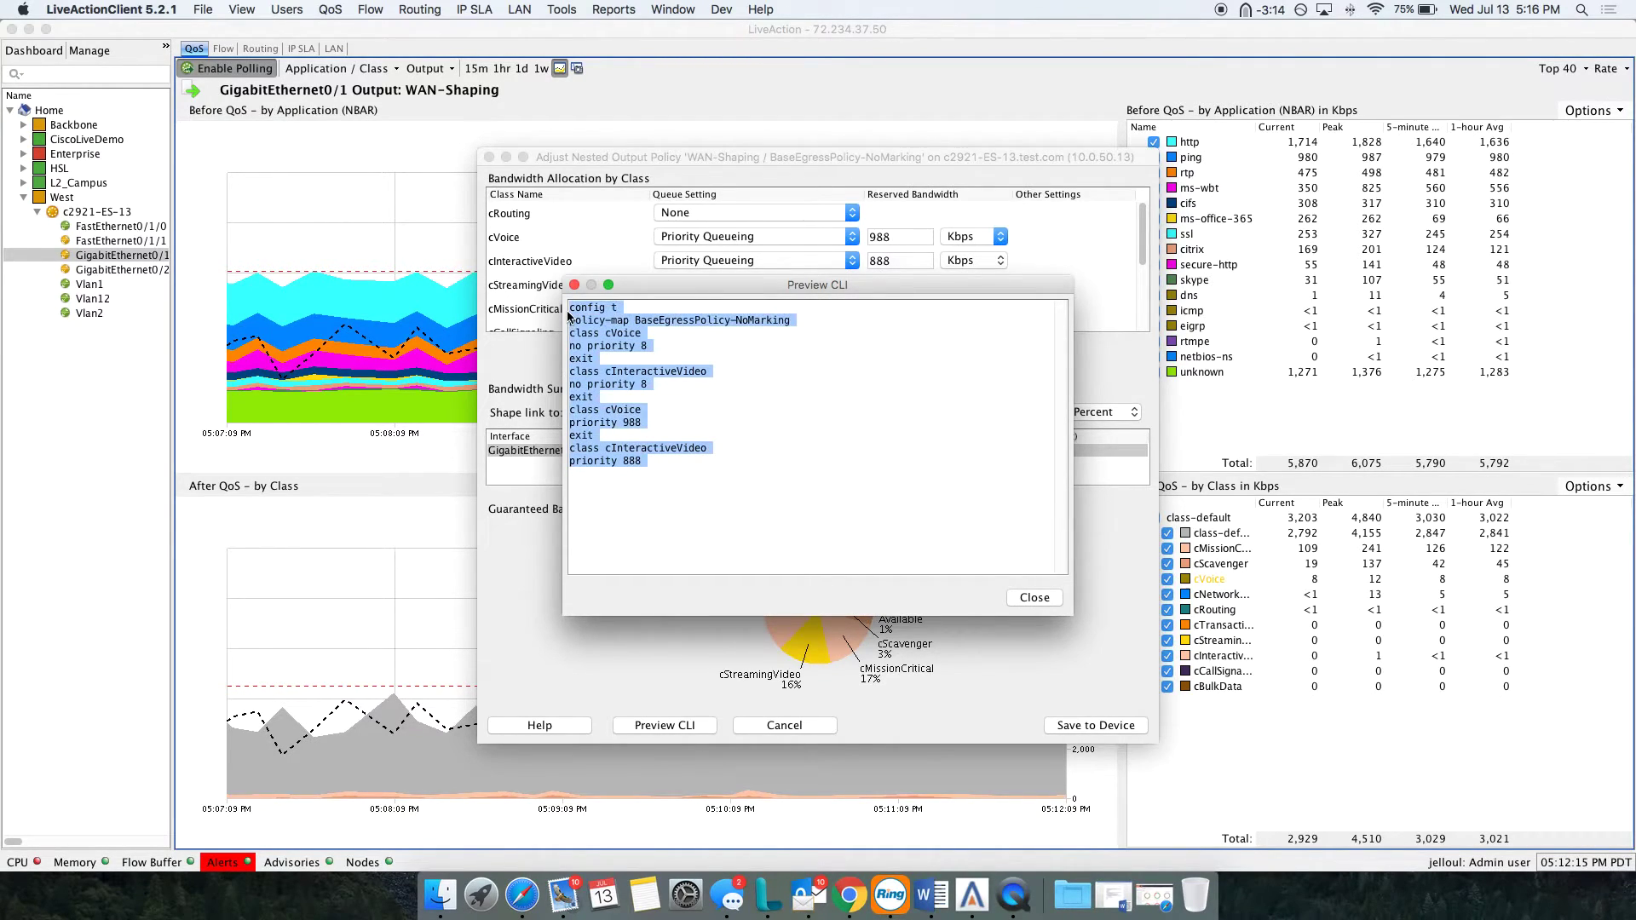
left_click(1035, 599)
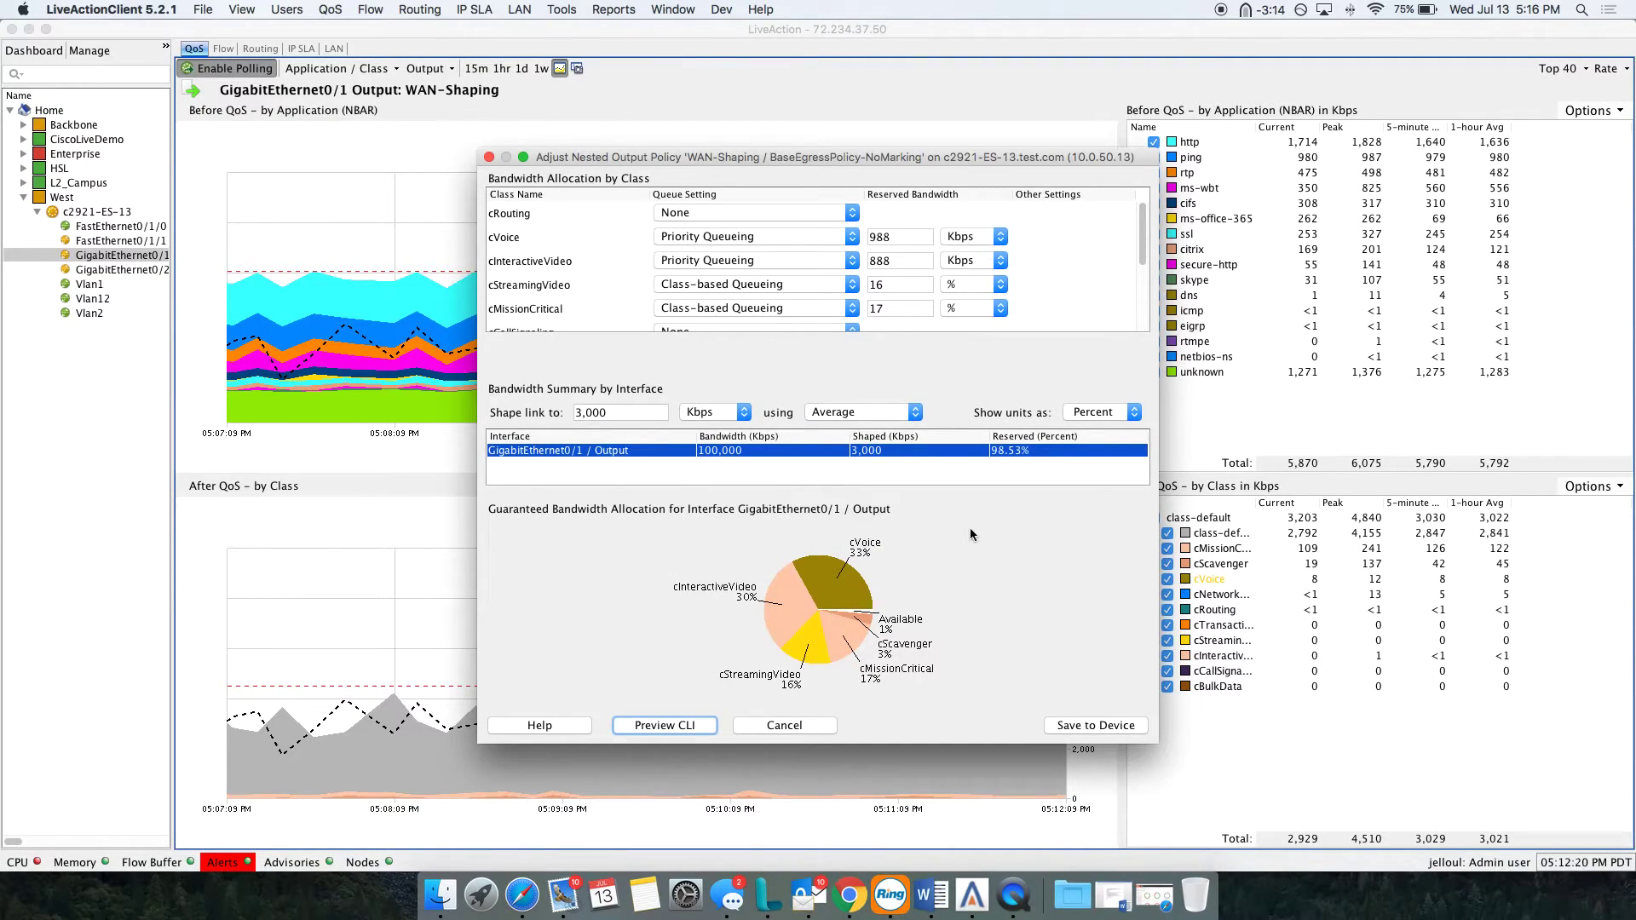
left_click(761, 723)
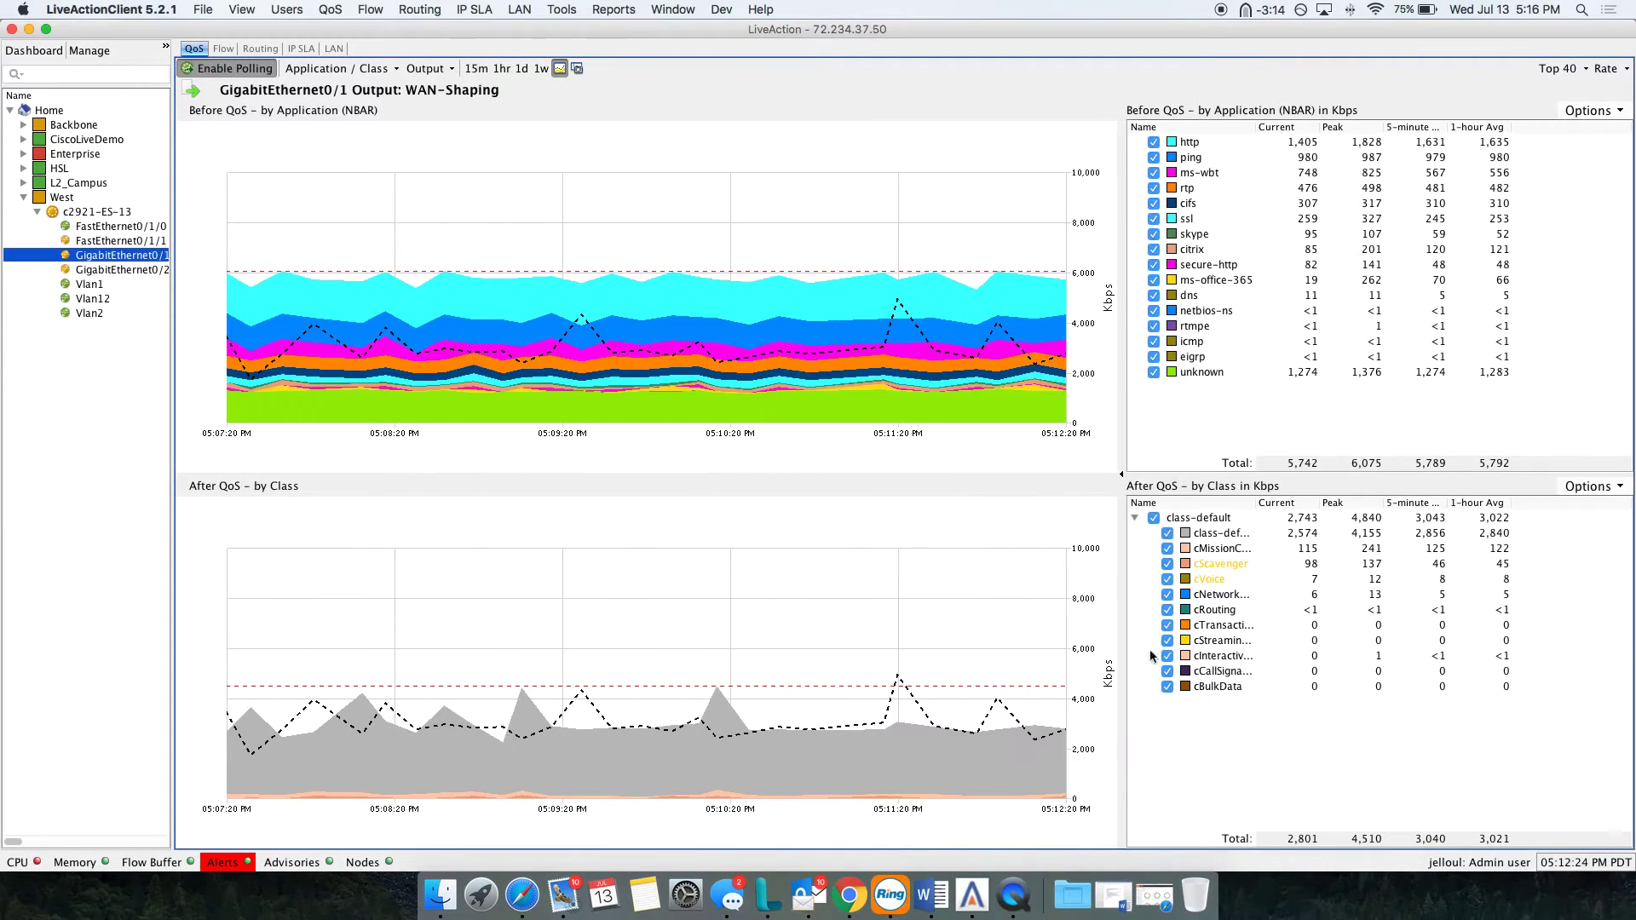
left_click(79, 113)
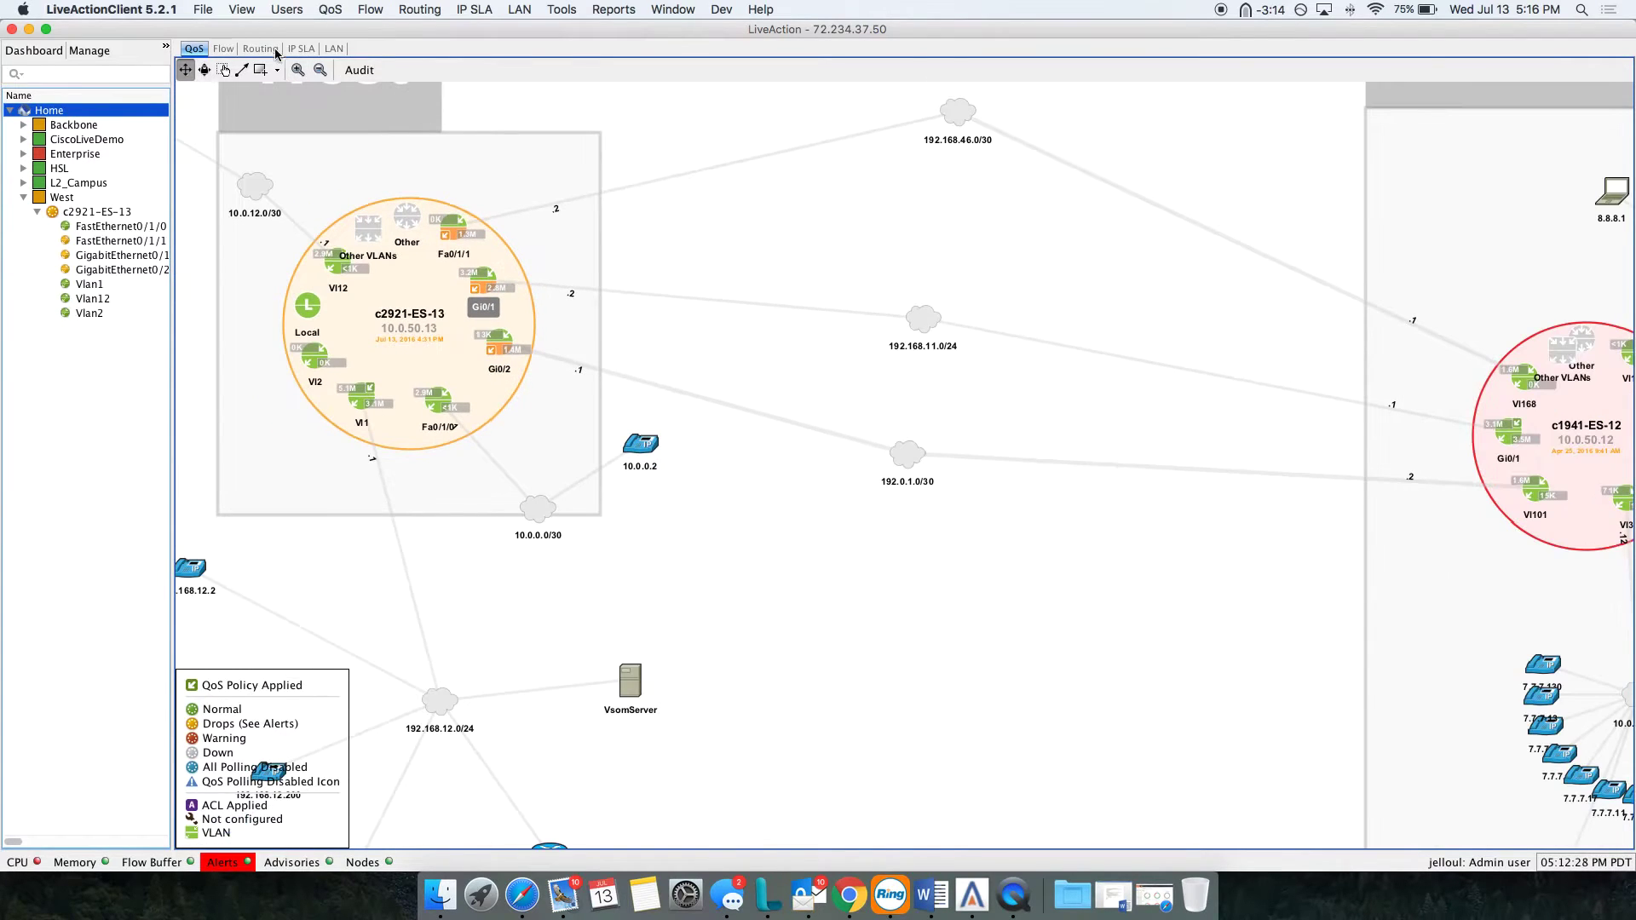
Switch to the Flow view and open c2921-ES-13's live Basic Flow table
left_click(224, 49)
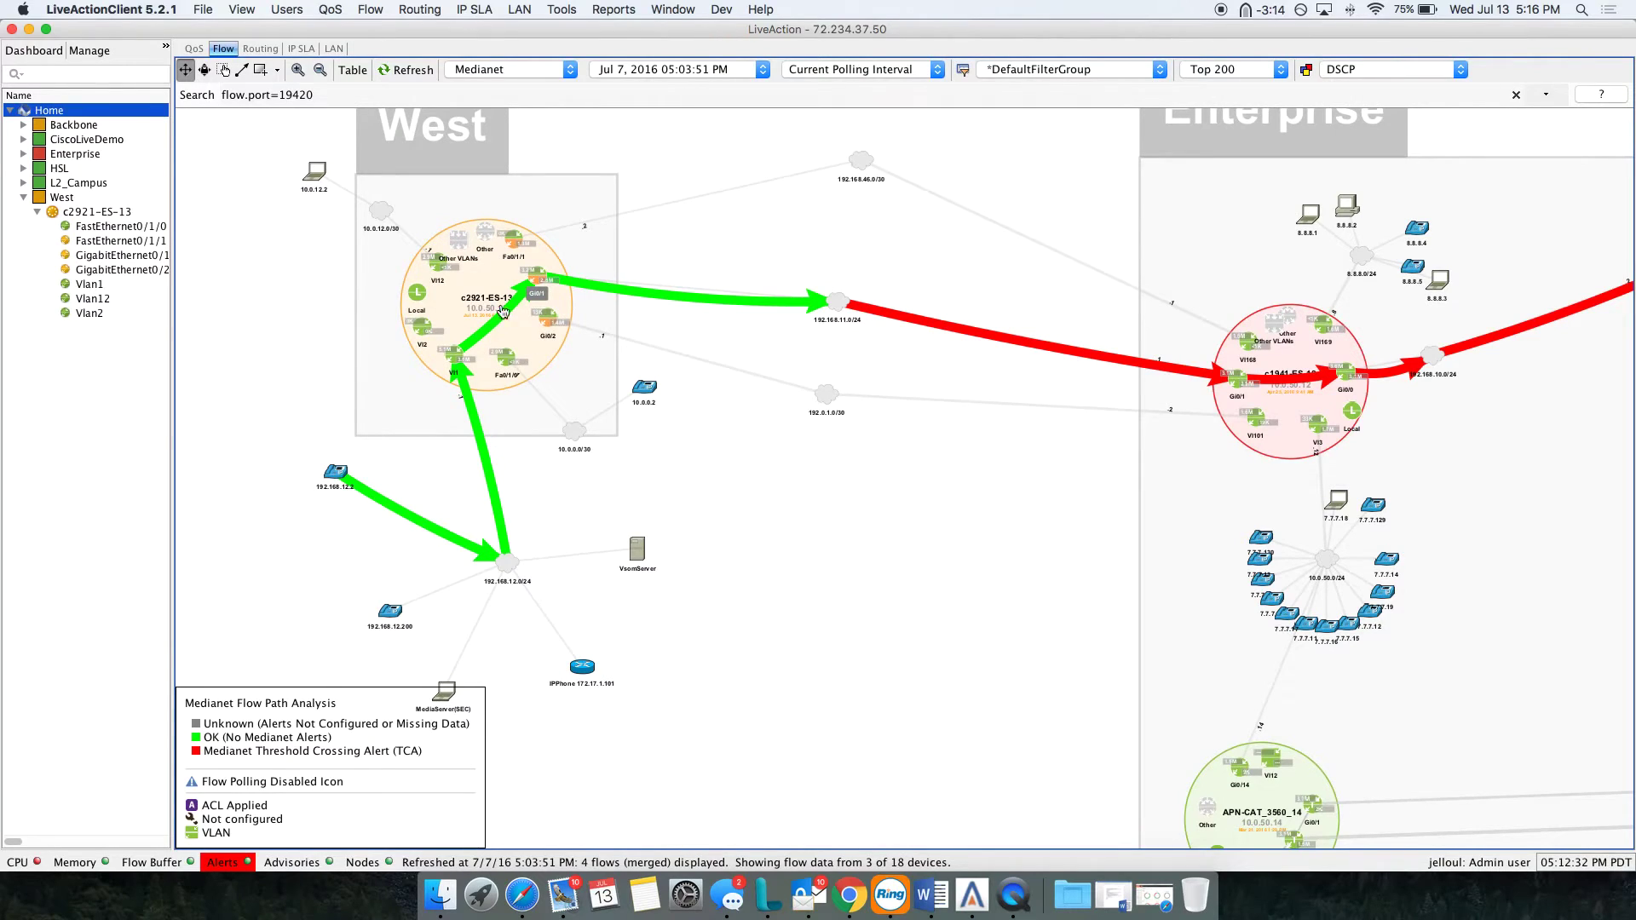
double_click(471, 280)
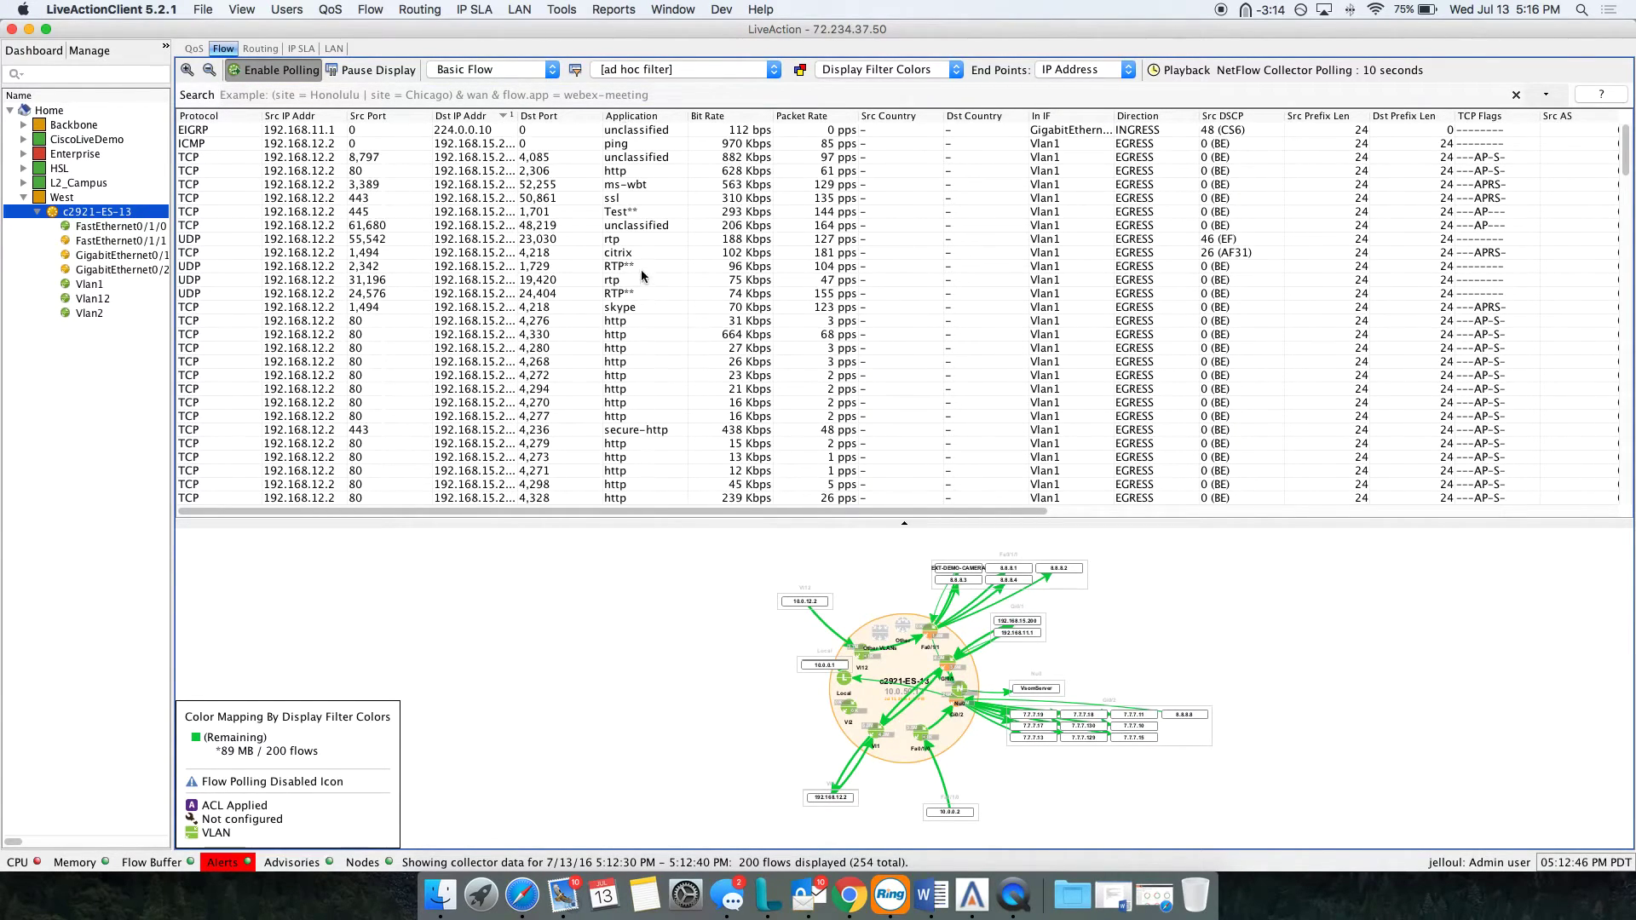
Enter the search filter flow.app=skype for c2921-ES-13's flow table
left_click(443, 94)
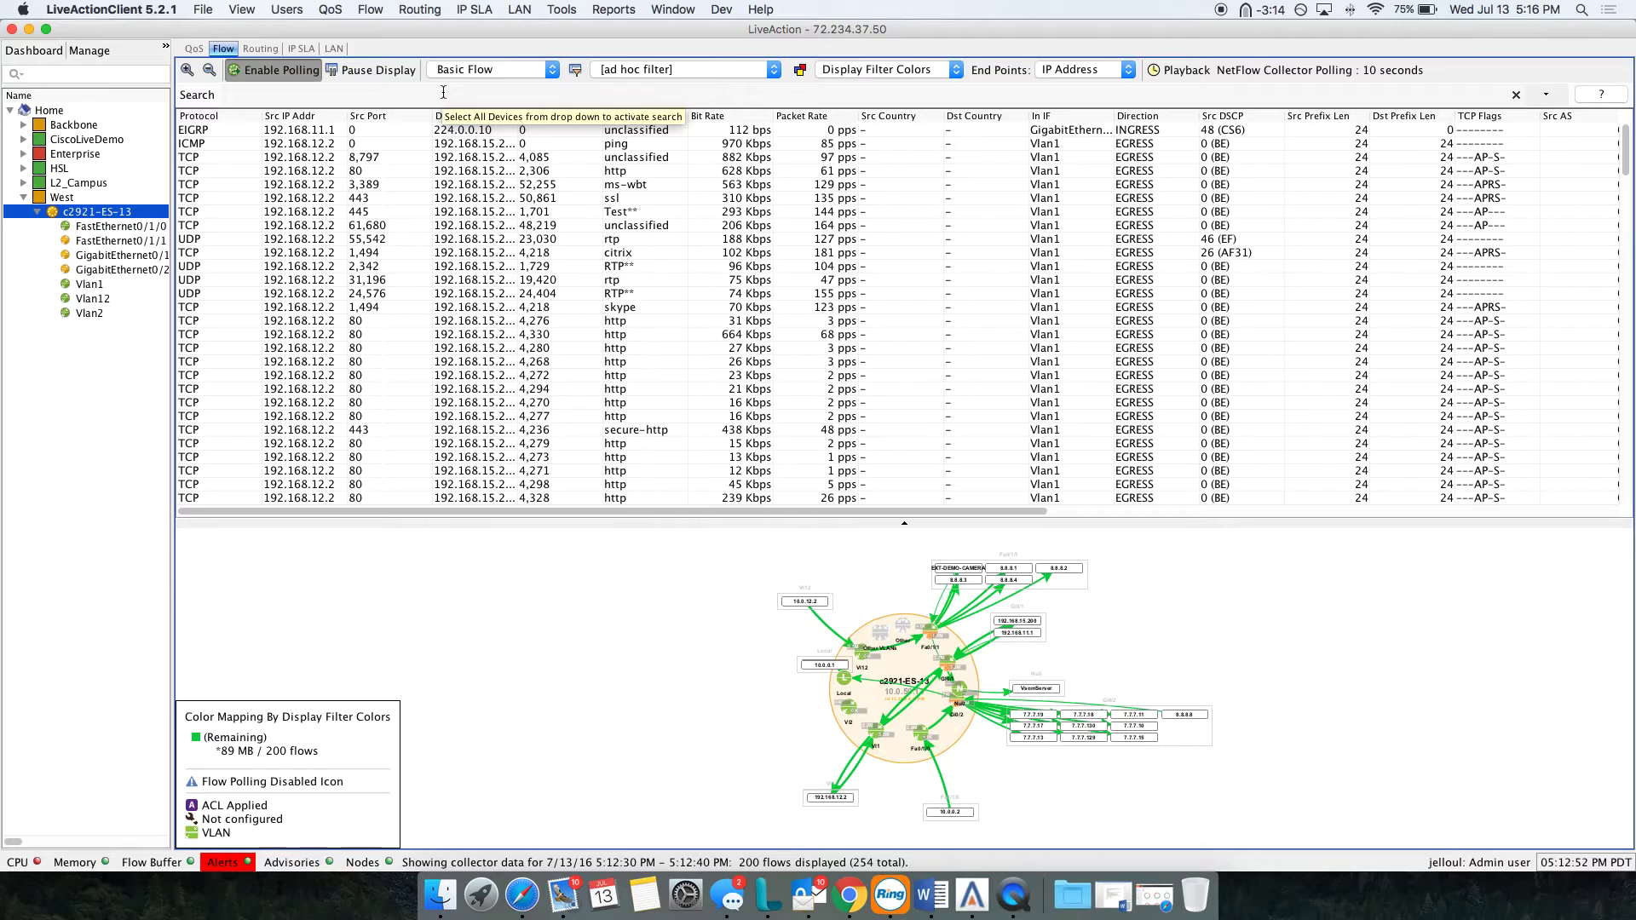
type("flow")
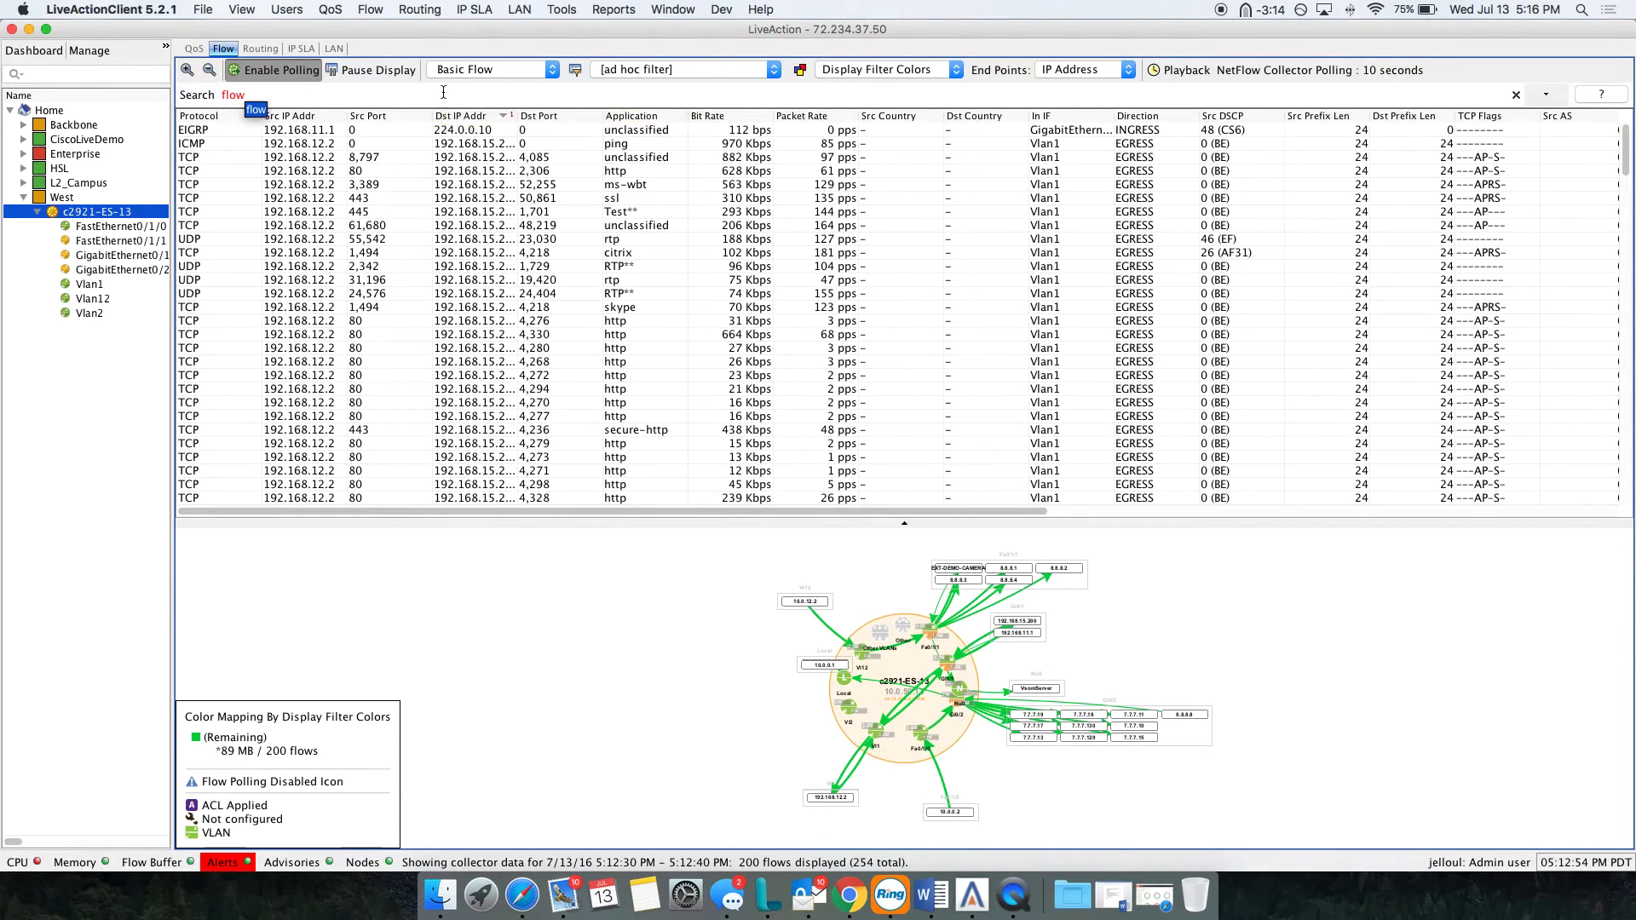
type(".app=sk")
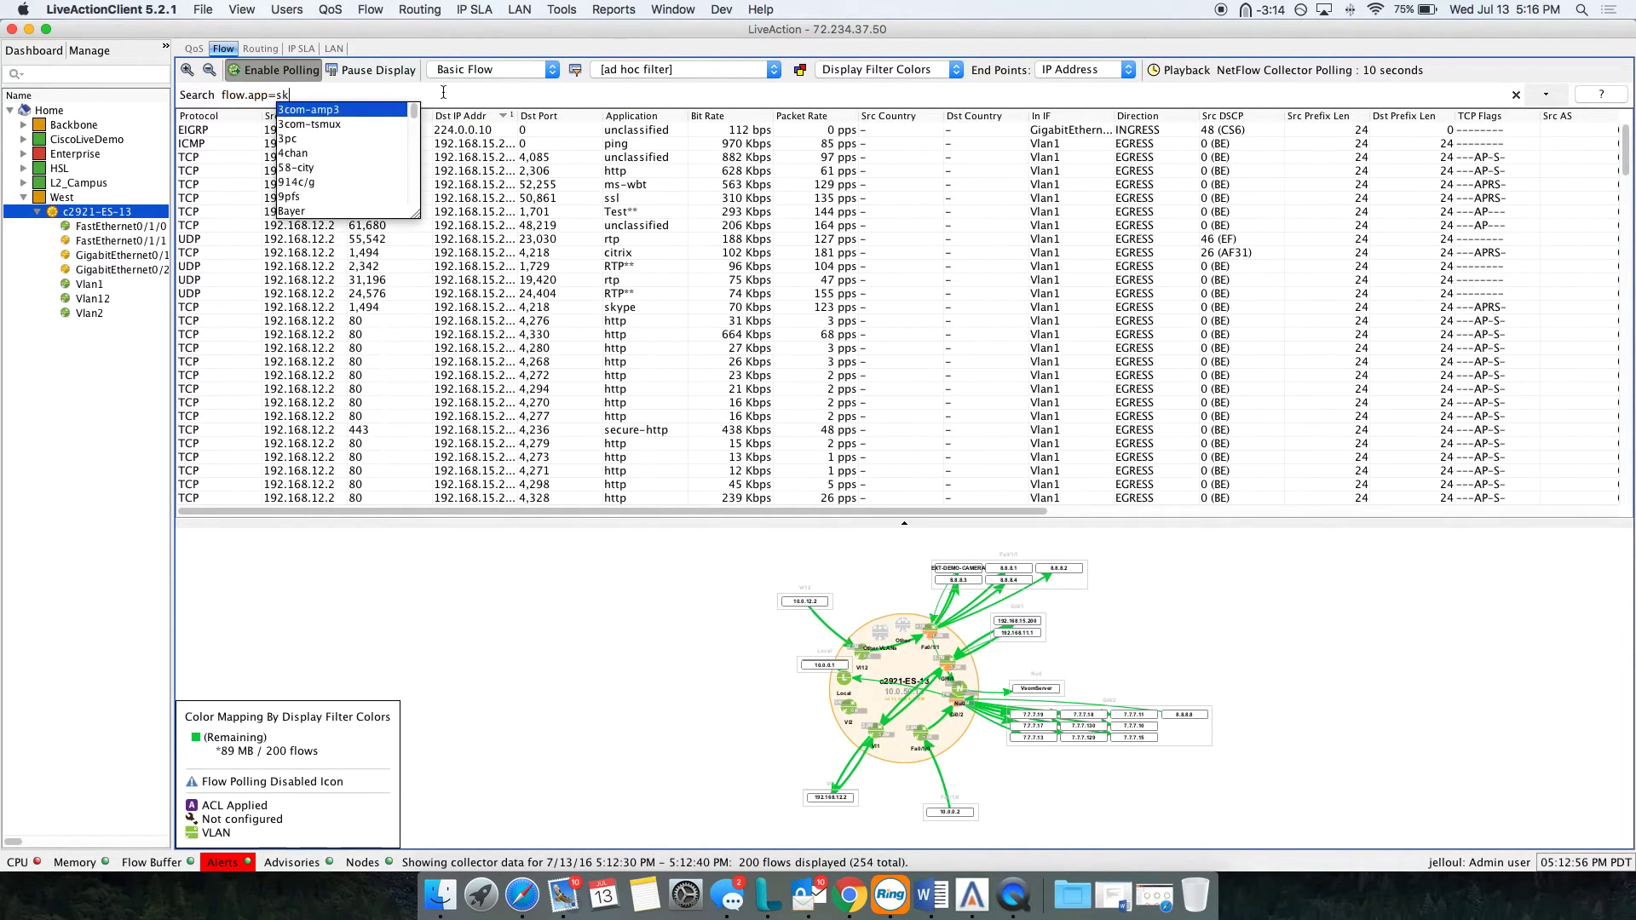
type("ype")
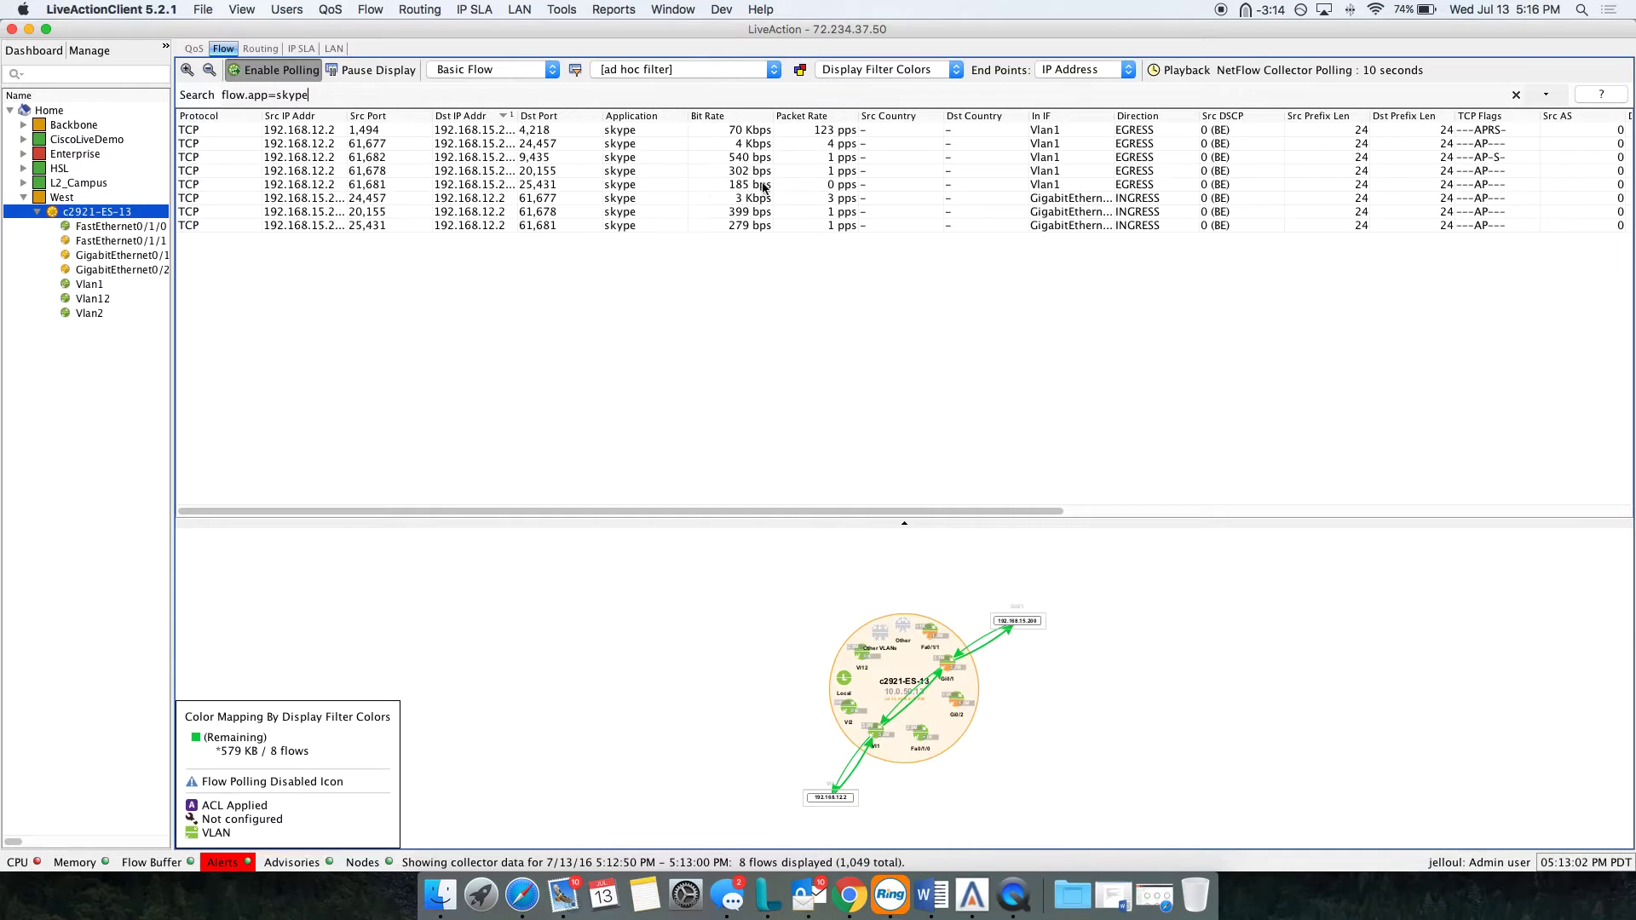
Load Jul 11, 2016 in Historical Playback, then close it and return to the Home Medianet map
left_click(1190, 71)
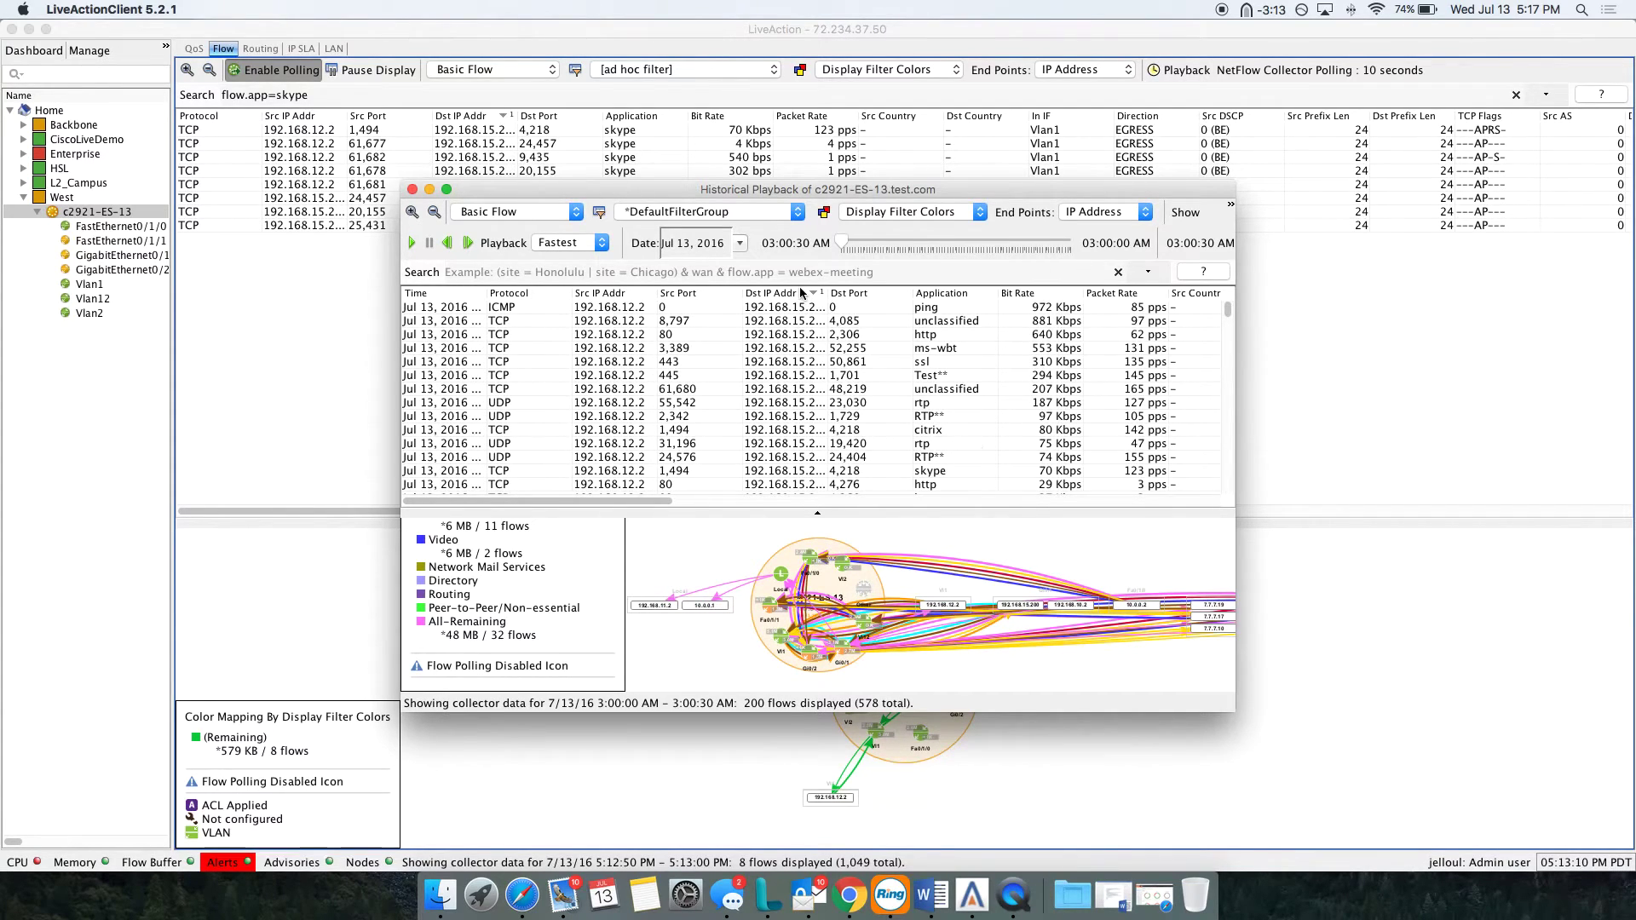
left_click(742, 243)
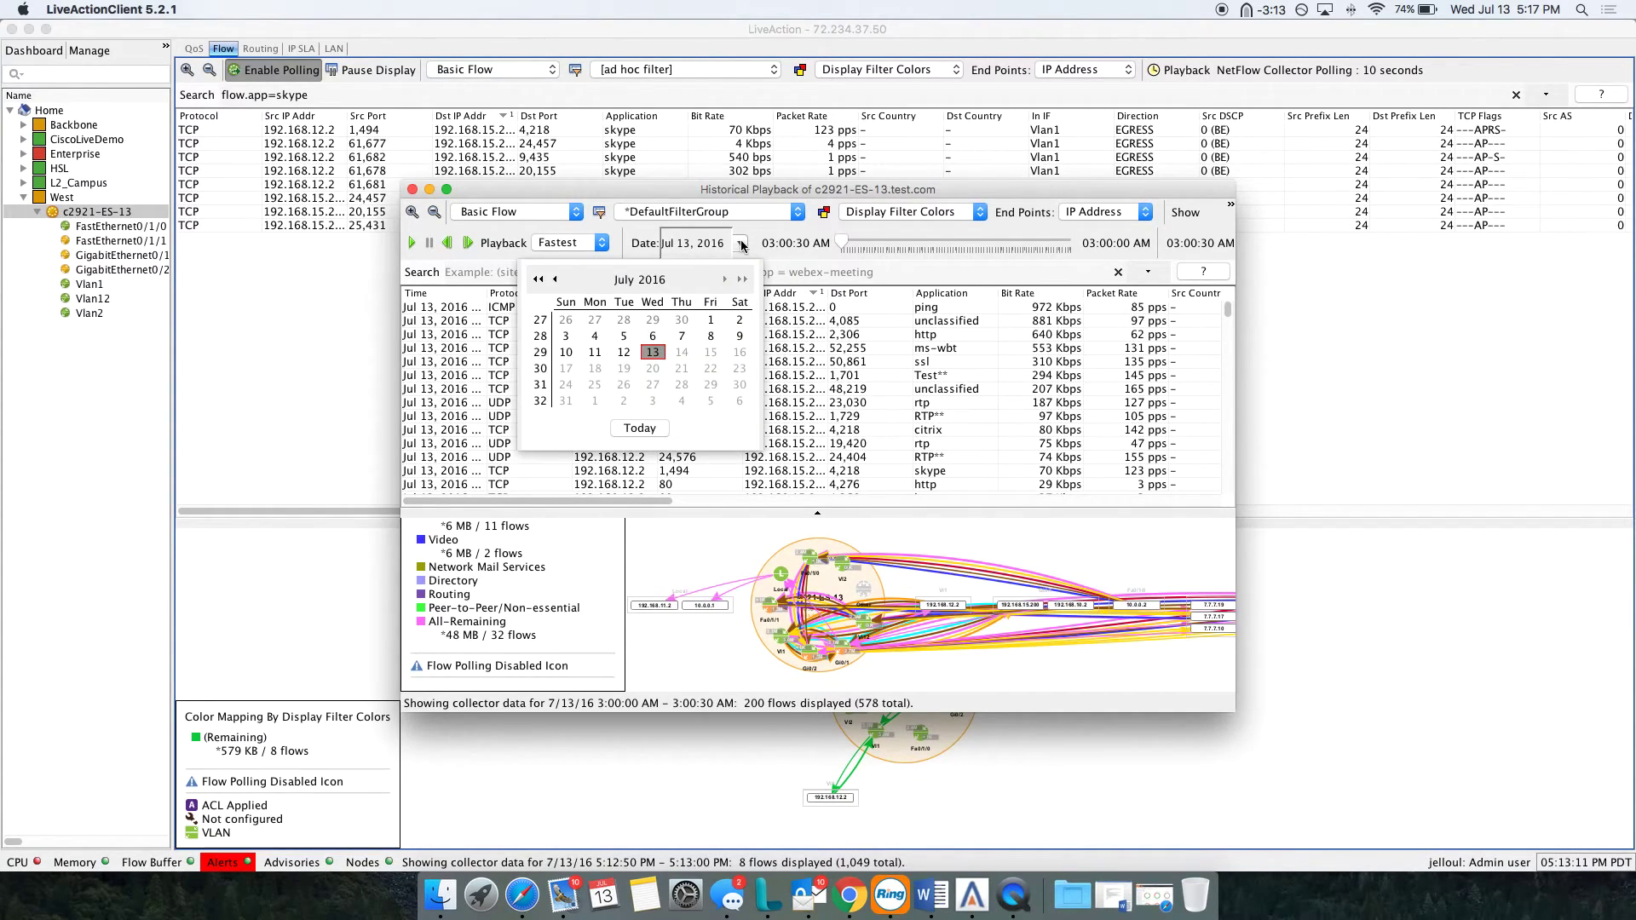
left_click(596, 347)
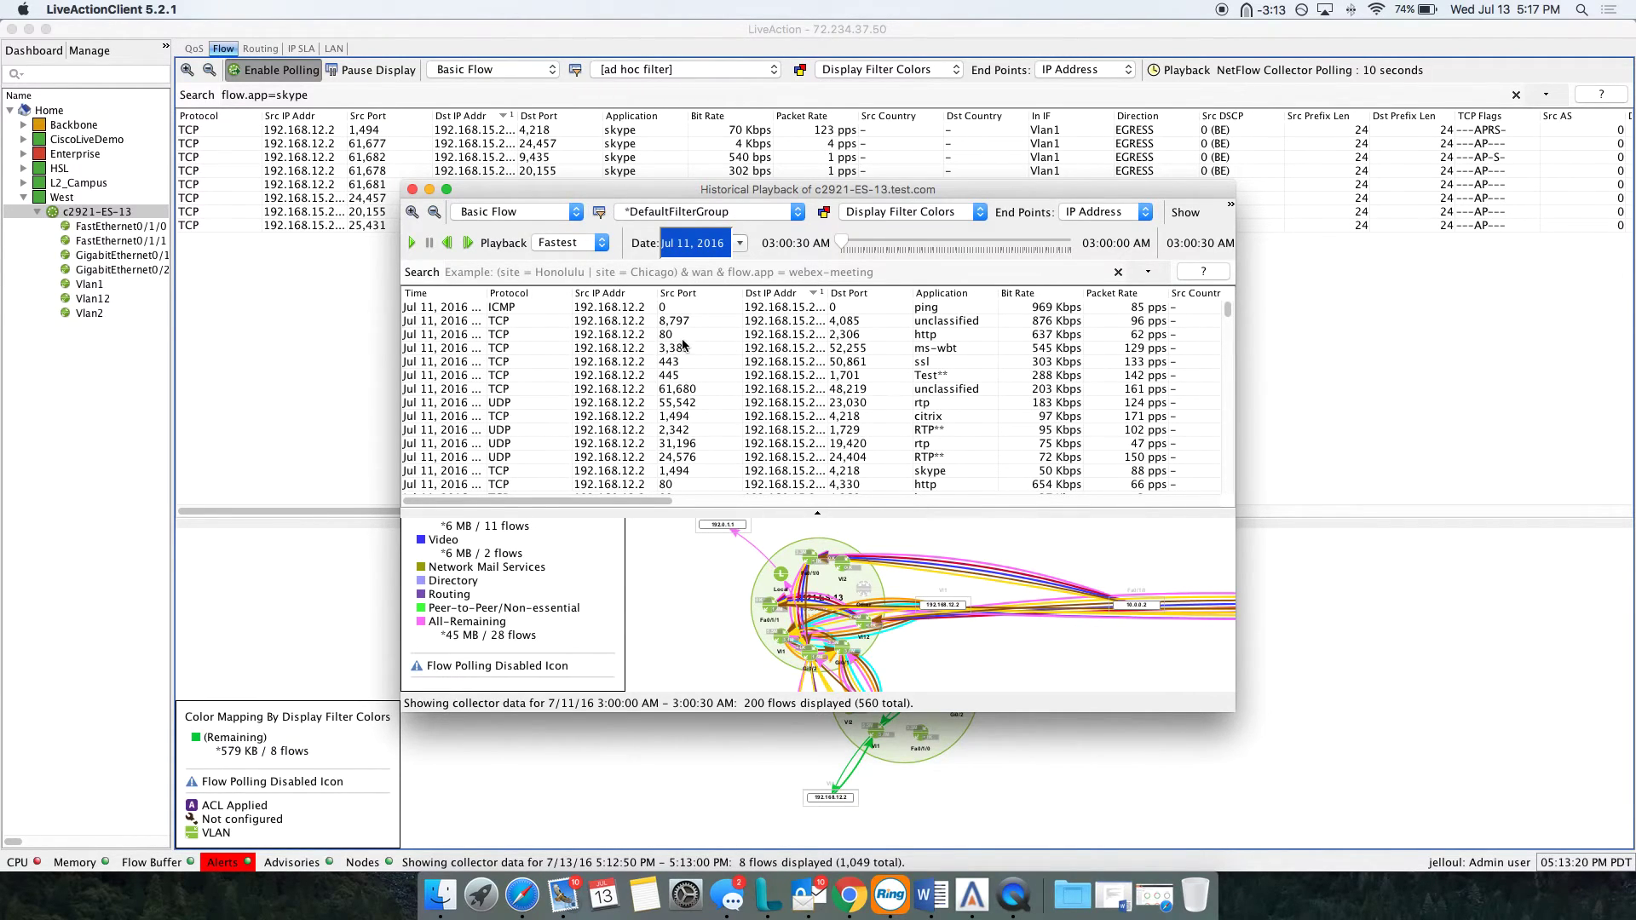
left_click(412, 189)
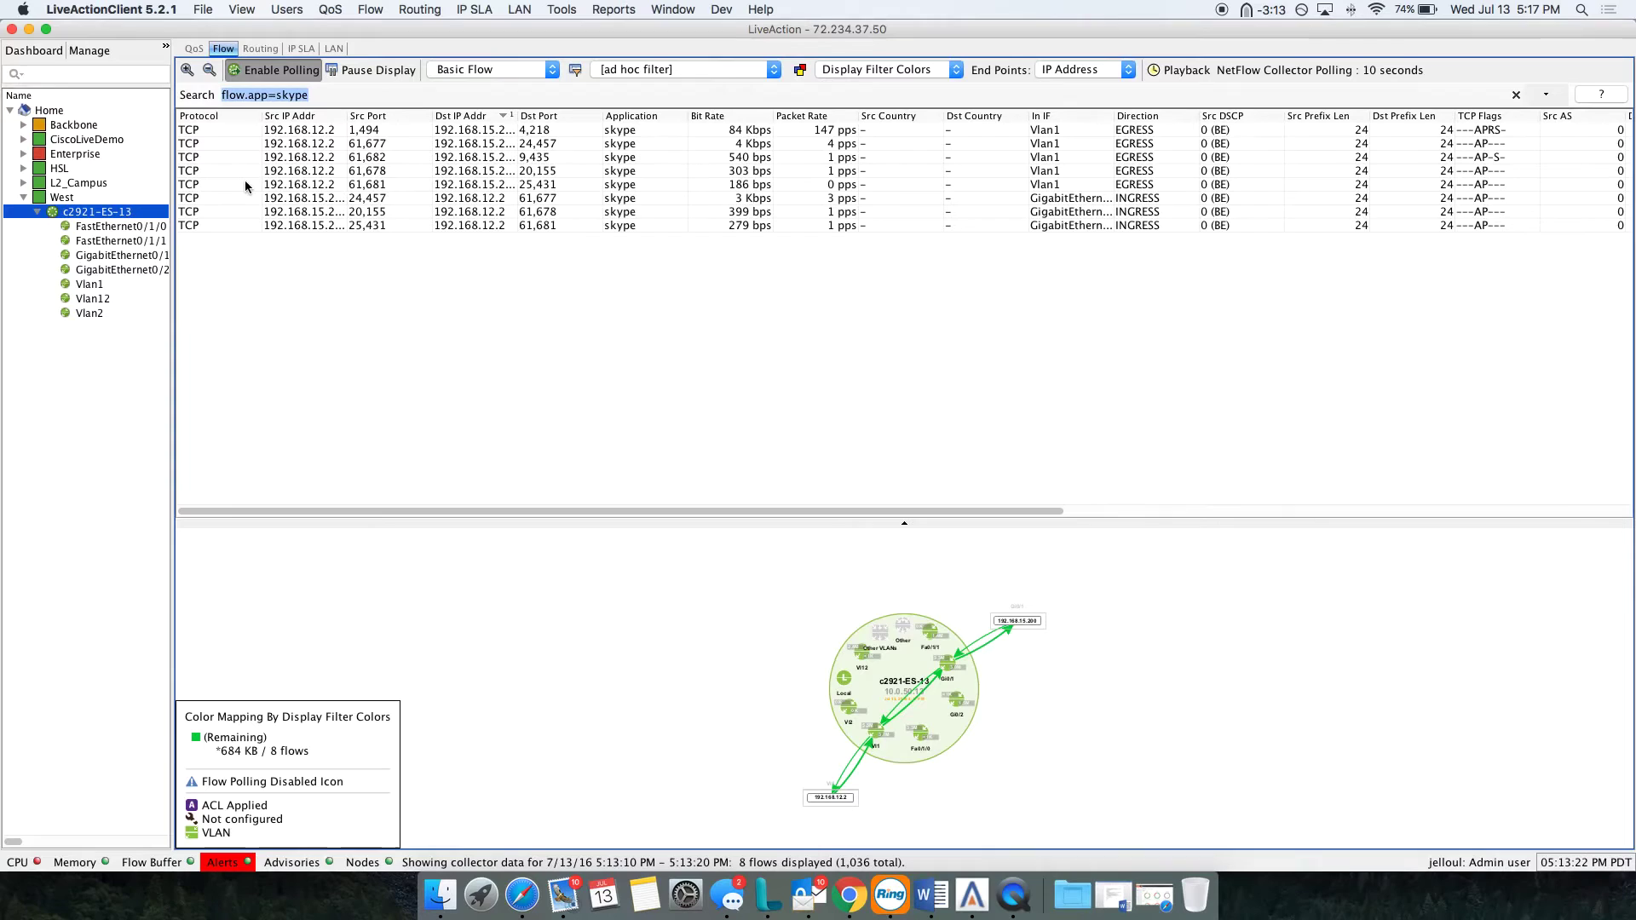
left_click(90, 112)
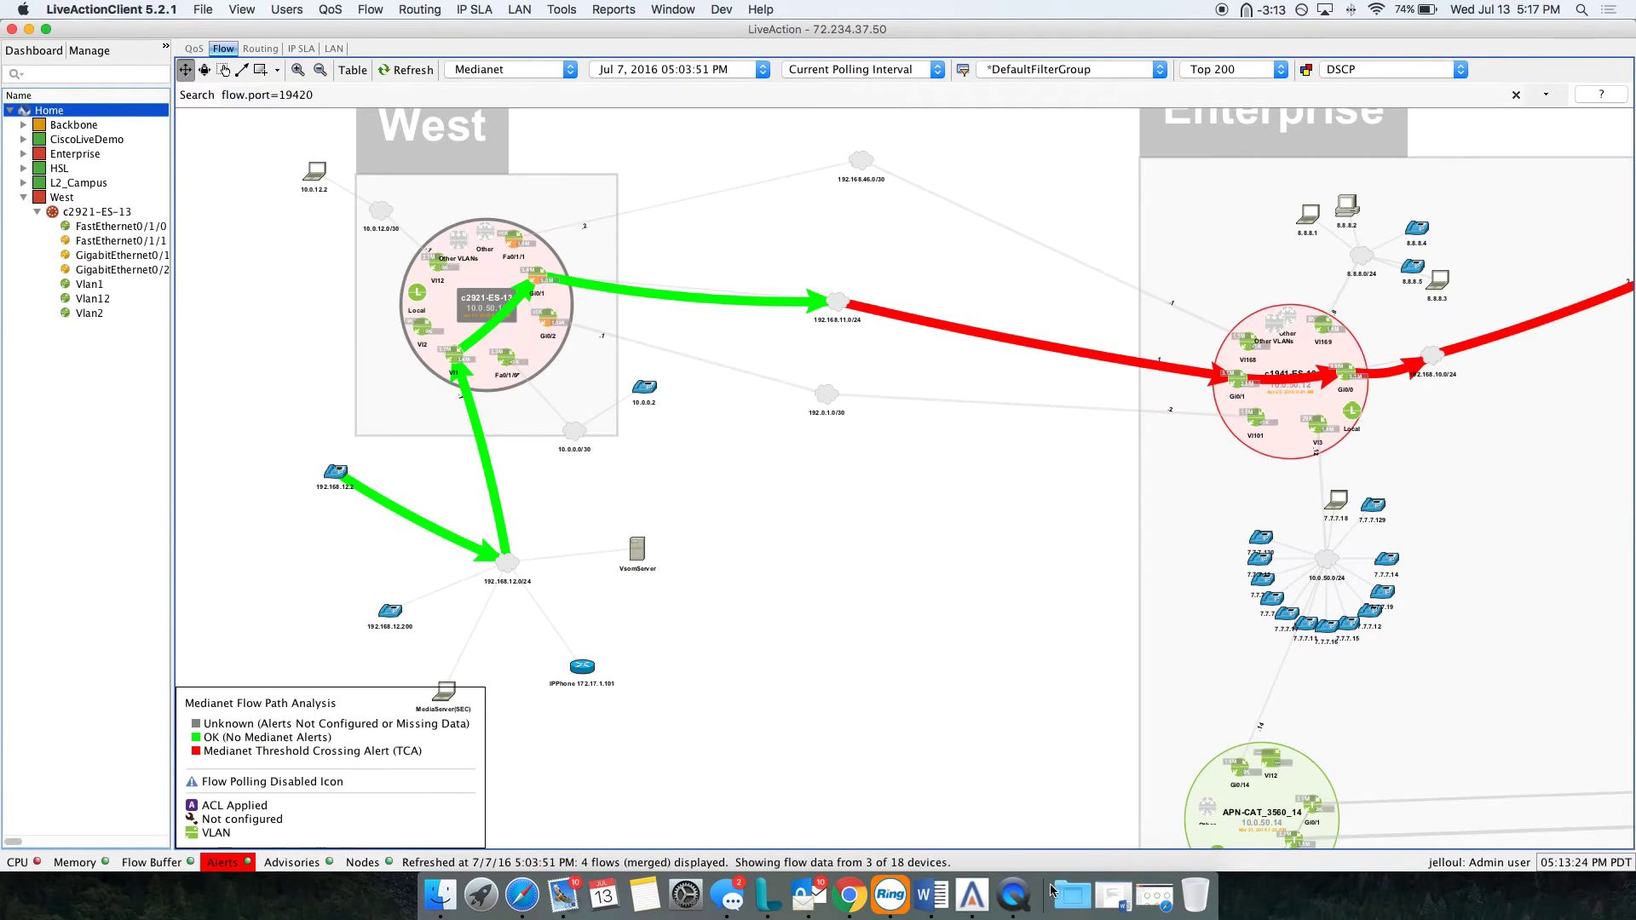
Open the secuxdemo.liveaction.com portal in Safari, widen it to full screen, and browse the Overview dashboard
left_click(1160, 904)
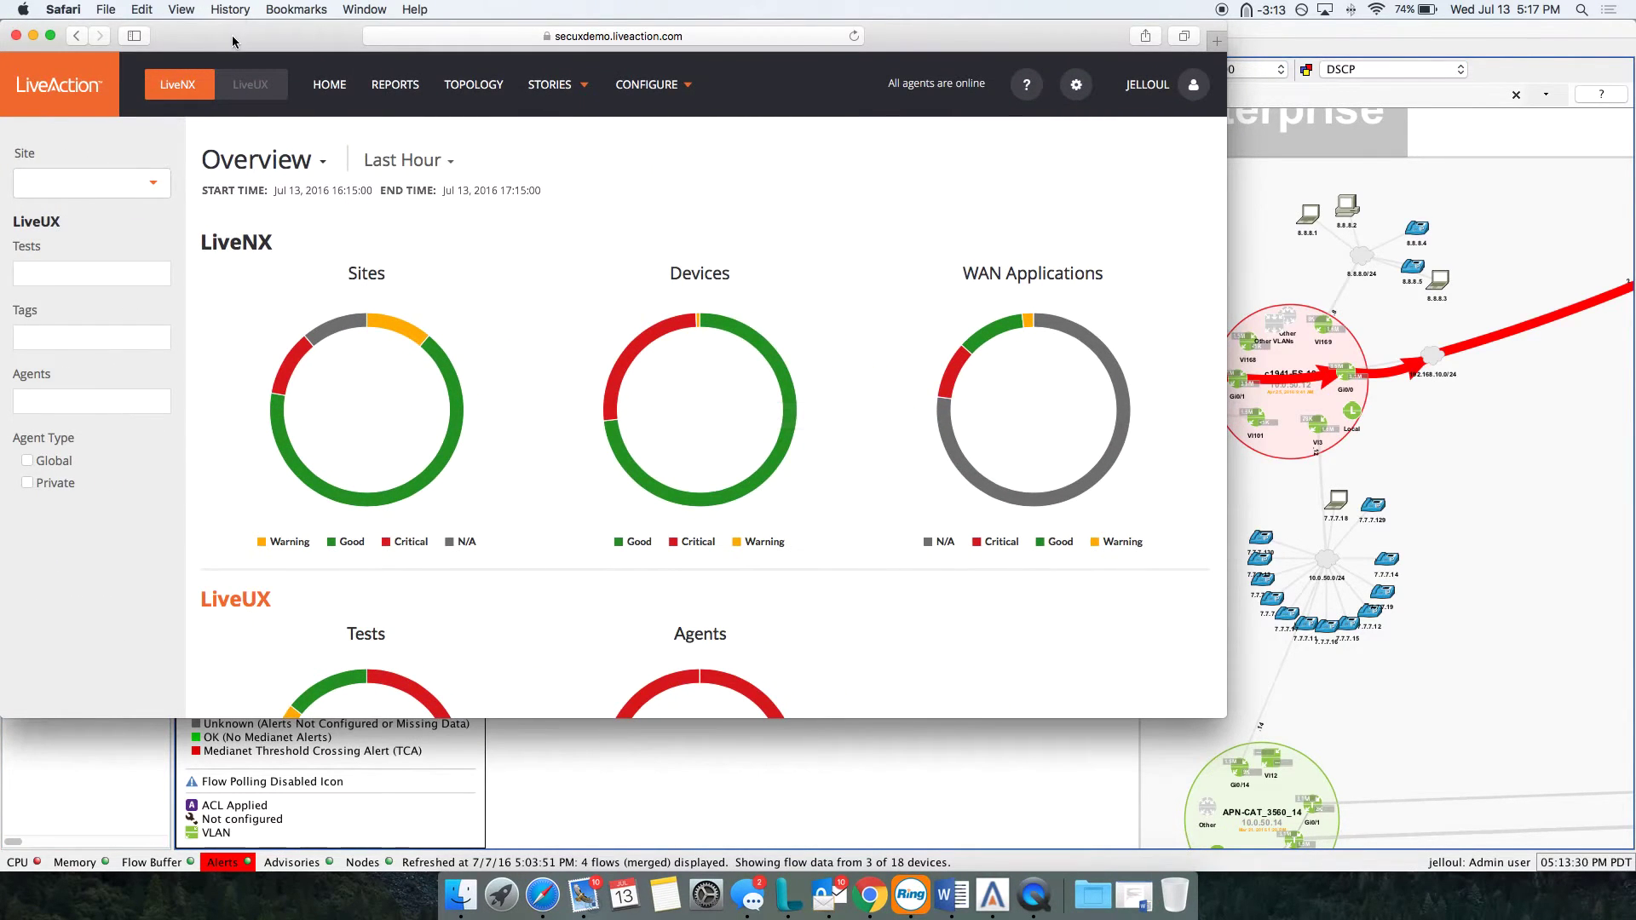
double_click(925, 23)
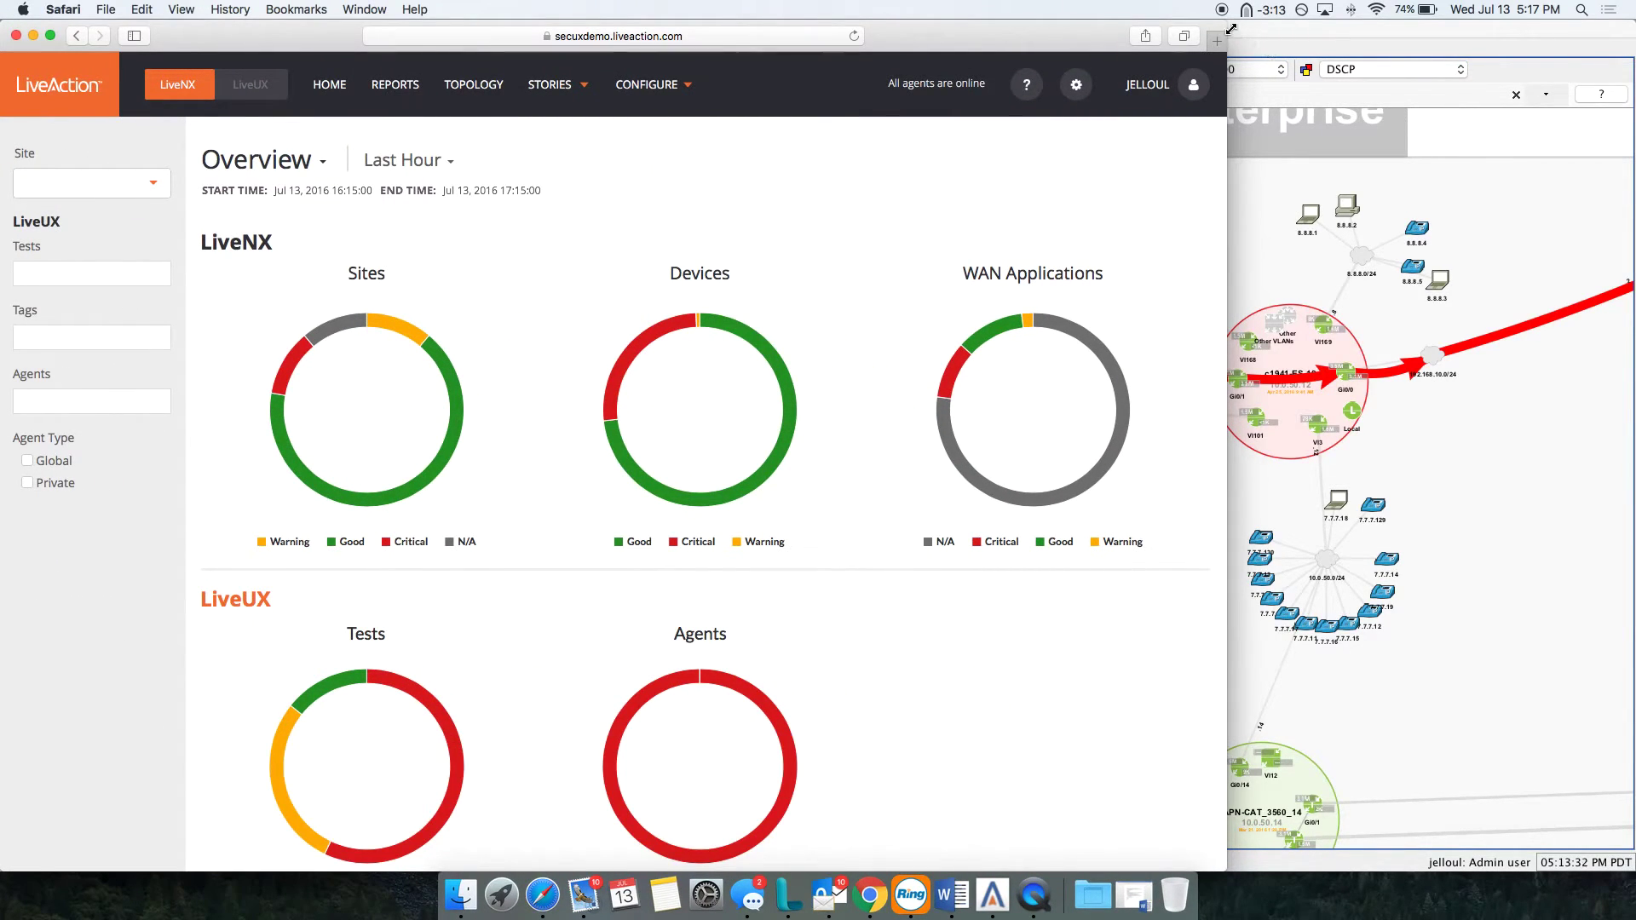
left_click_drag(1228, 27, 1635, 27)
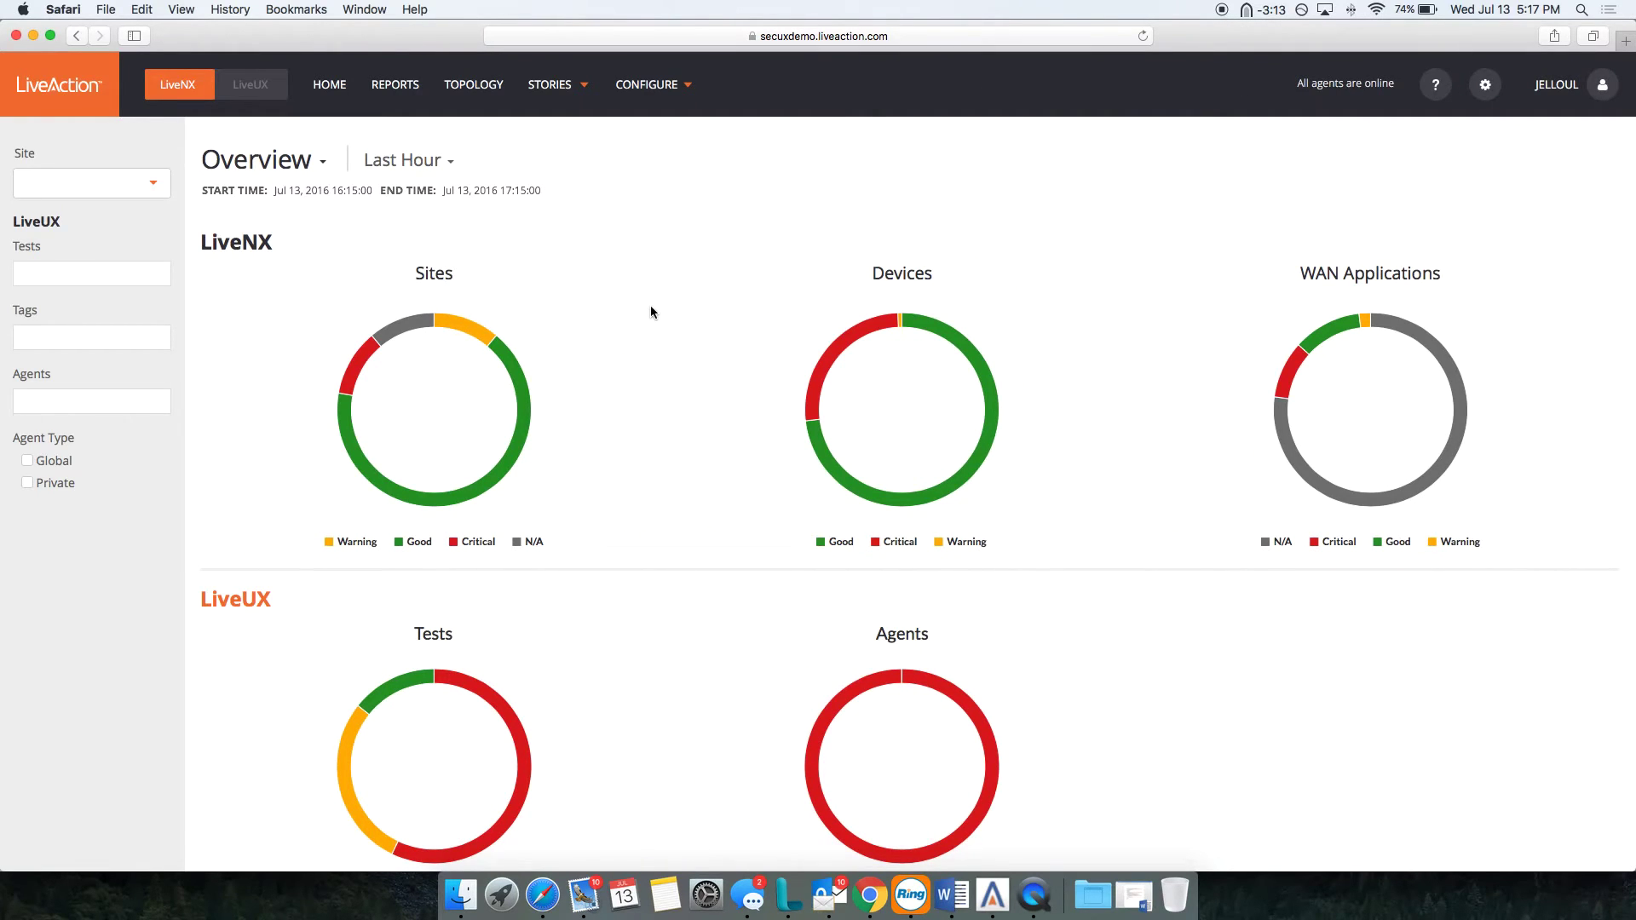
mouse_move(379, 351)
scroll(388, 359, "down", 2)
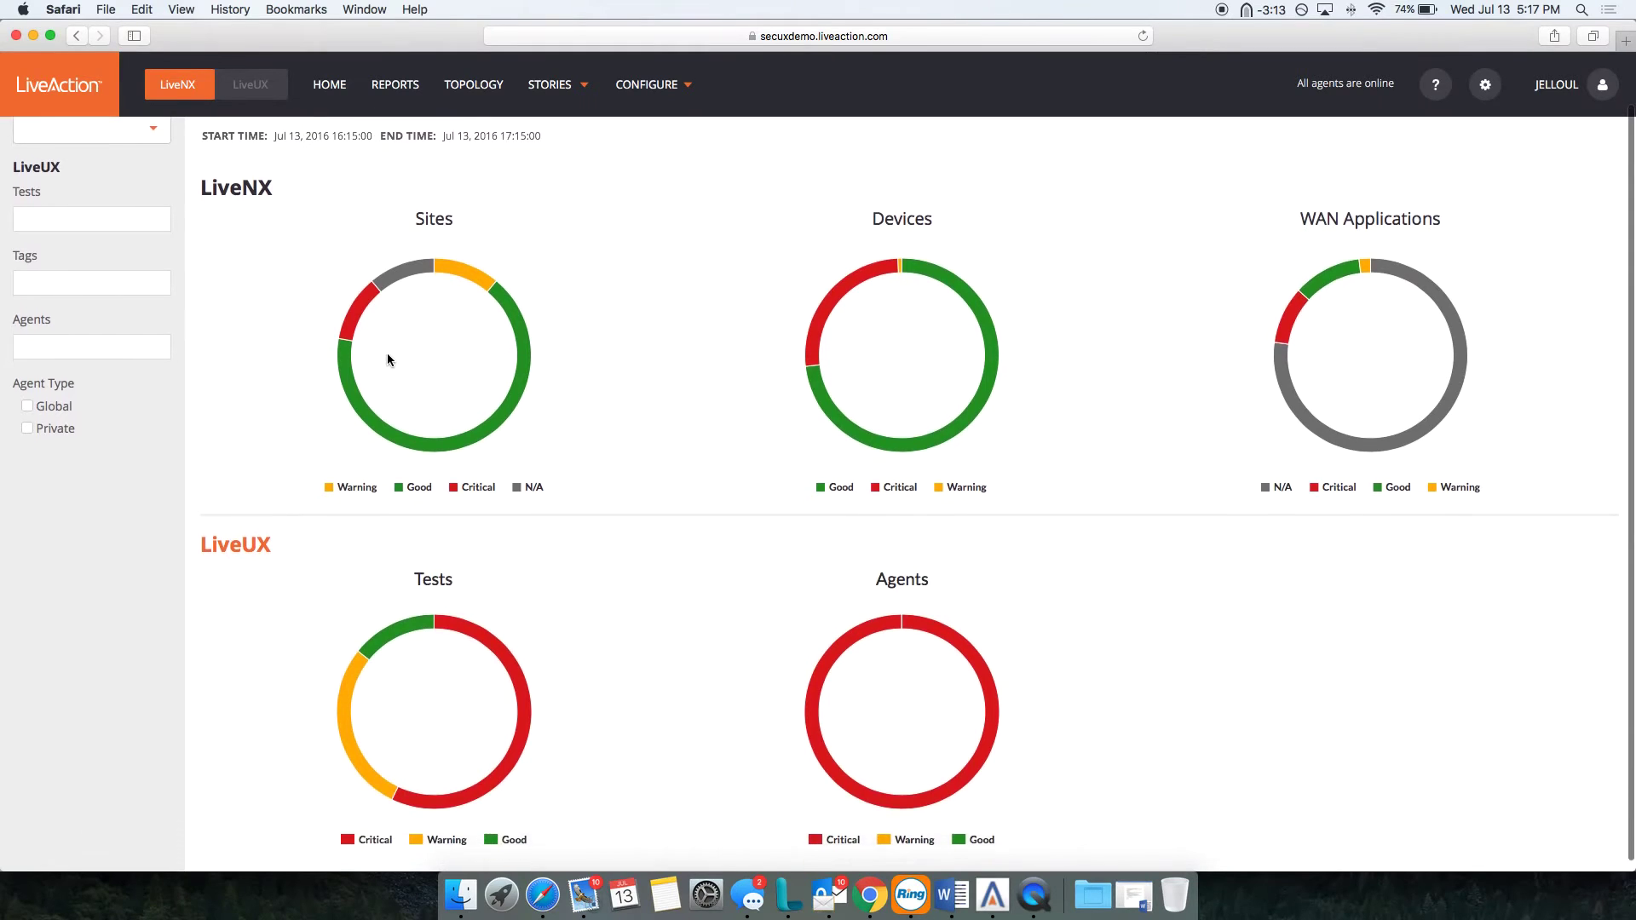
scroll(387, 359, "down", 1)
mouse_move(358, 298)
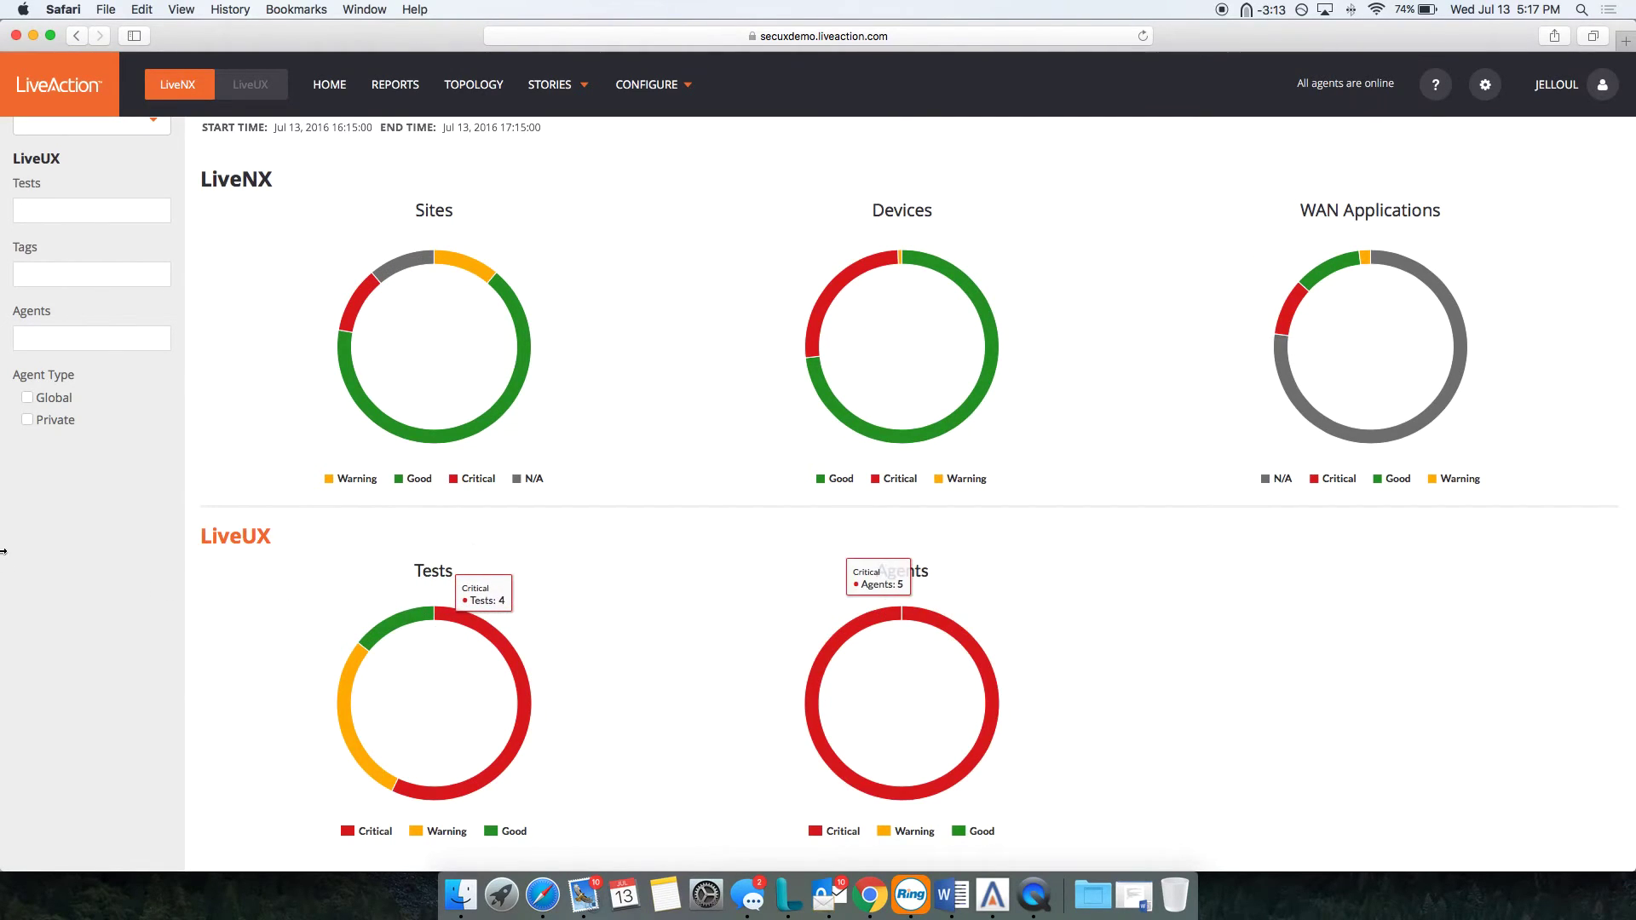
scroll(341, 597, "down", 1)
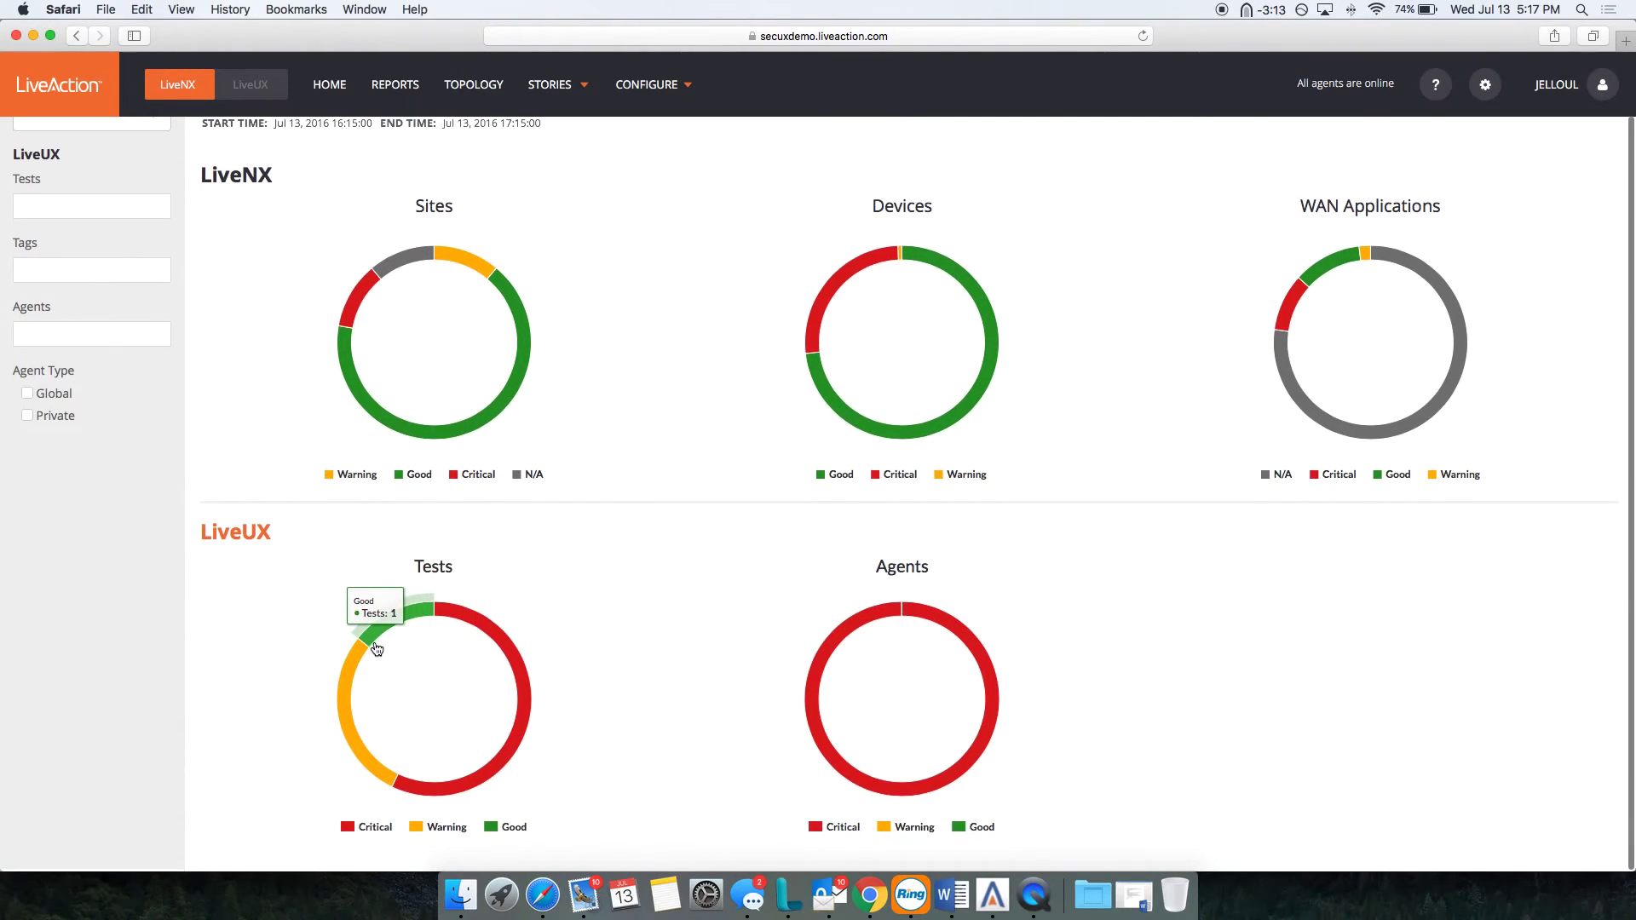
Open the LiveUX Dashboard and highlight the Salesforce test's 100% availability
left_click(258, 537)
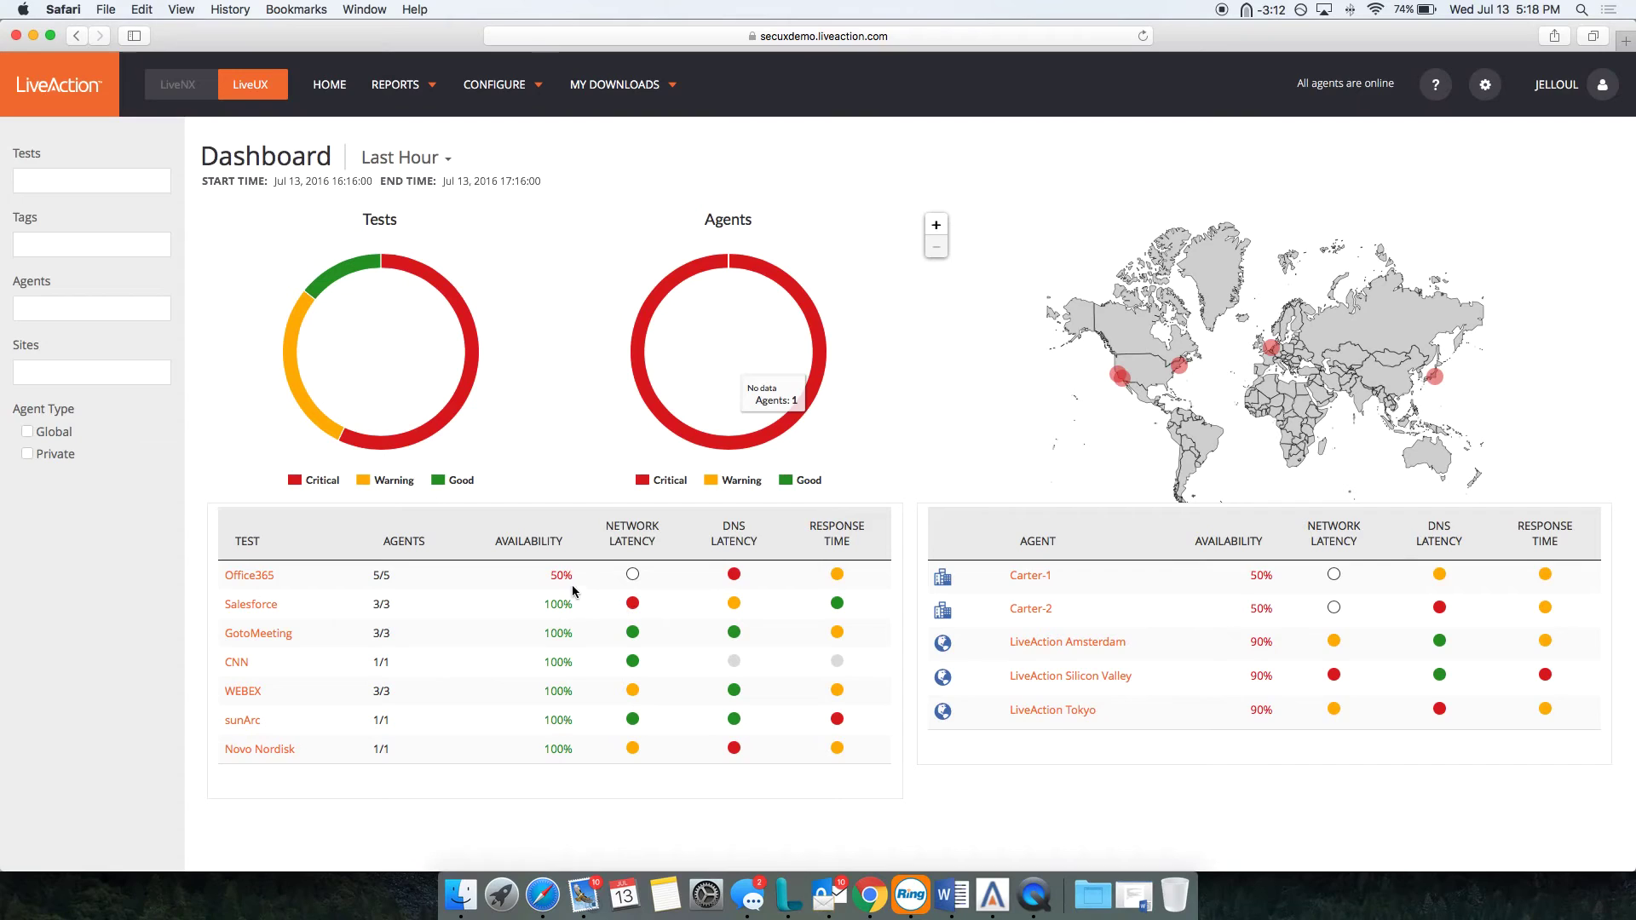
triple_click(586, 608)
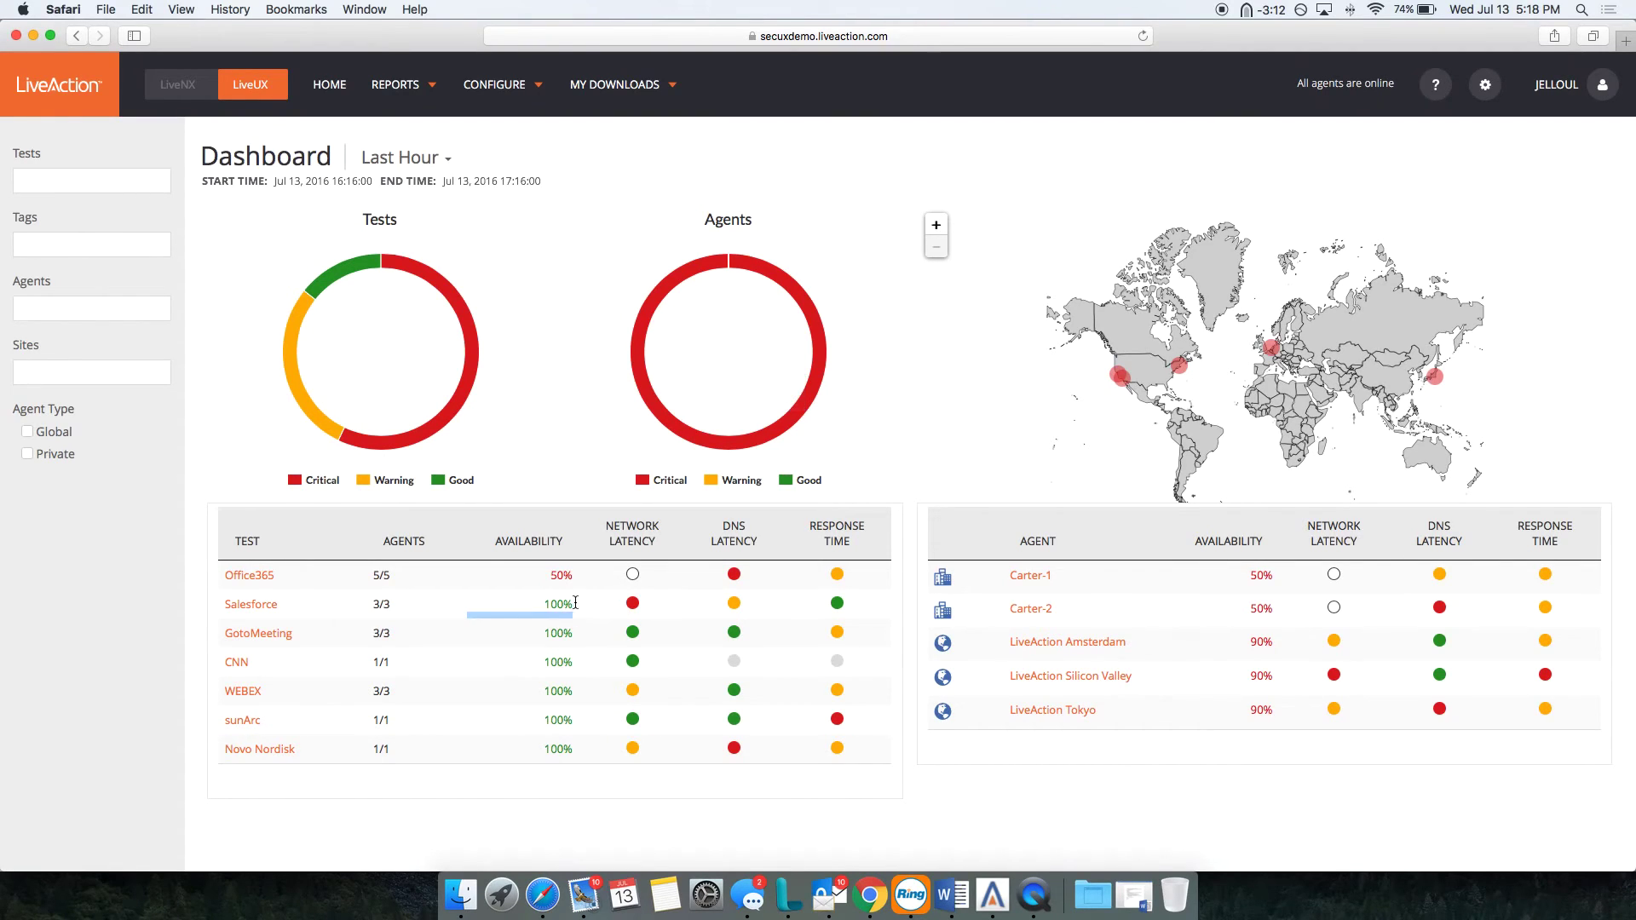
Open Salesforce Metrics, view the 16:41 DNS sample's Waterfall Report, then go back
left_click(635, 605)
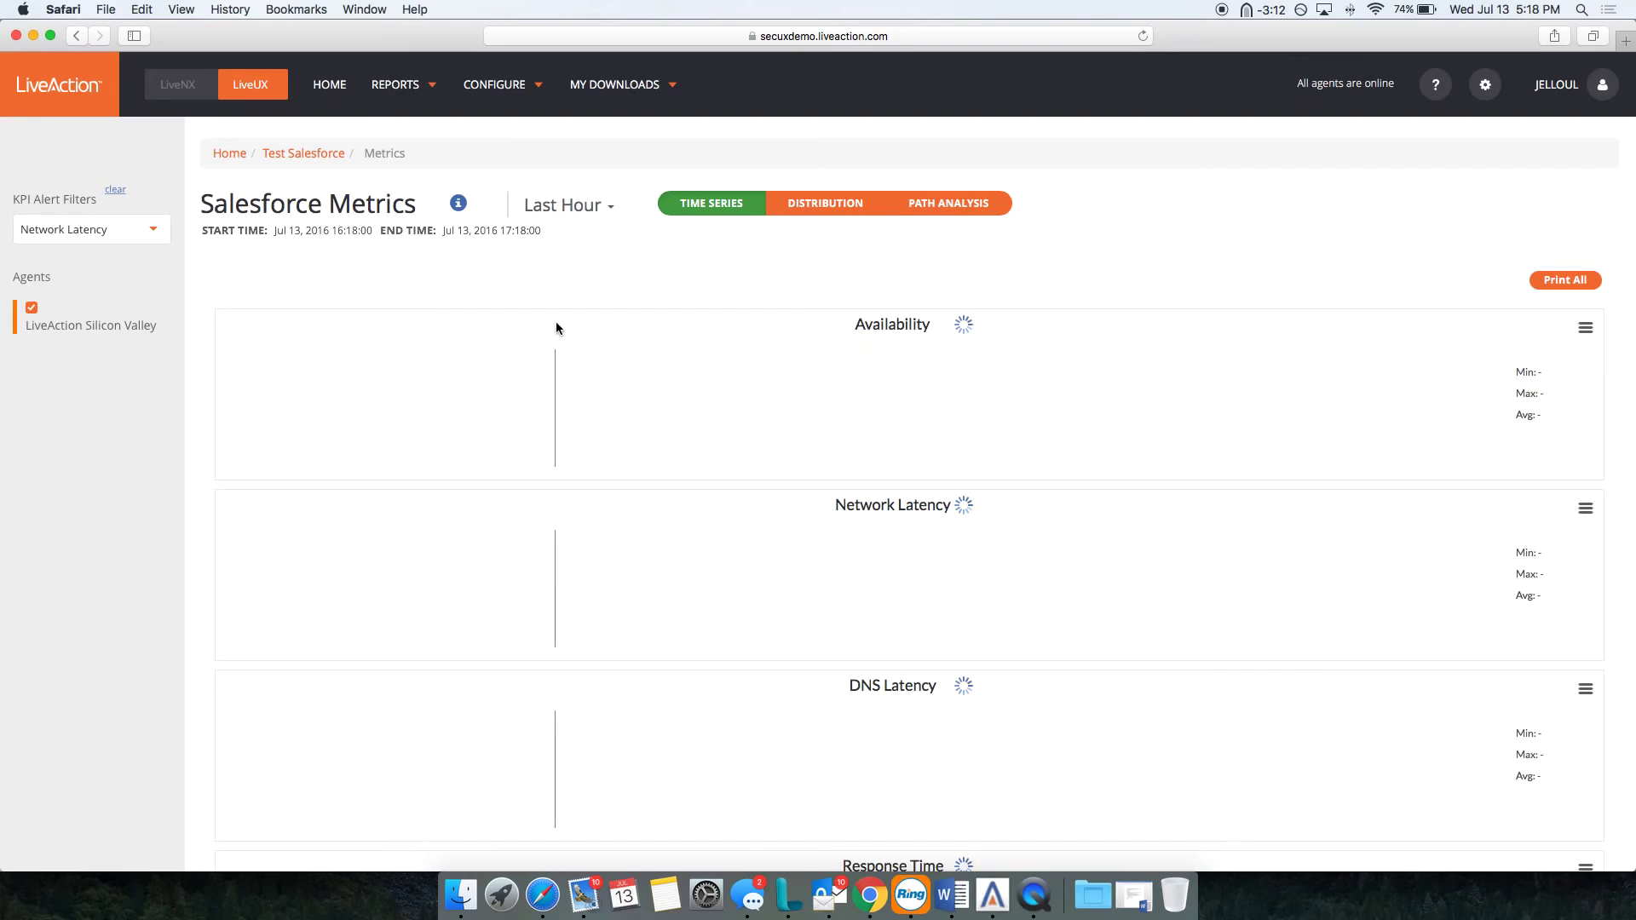
scroll(975, 661, "down", 1)
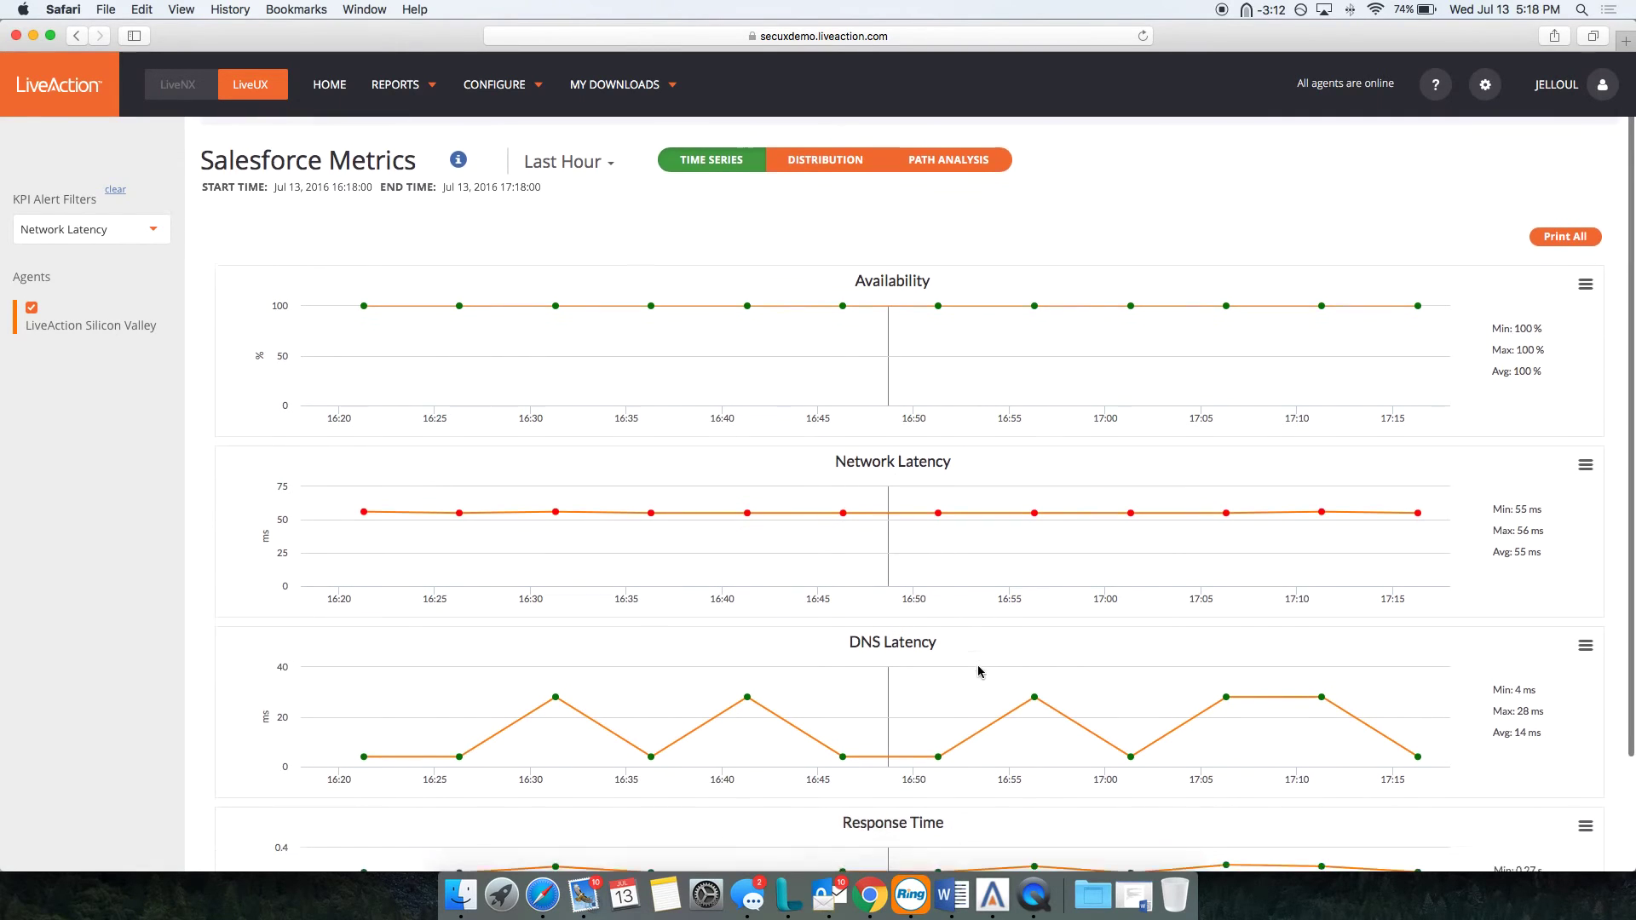
left_click(746, 691)
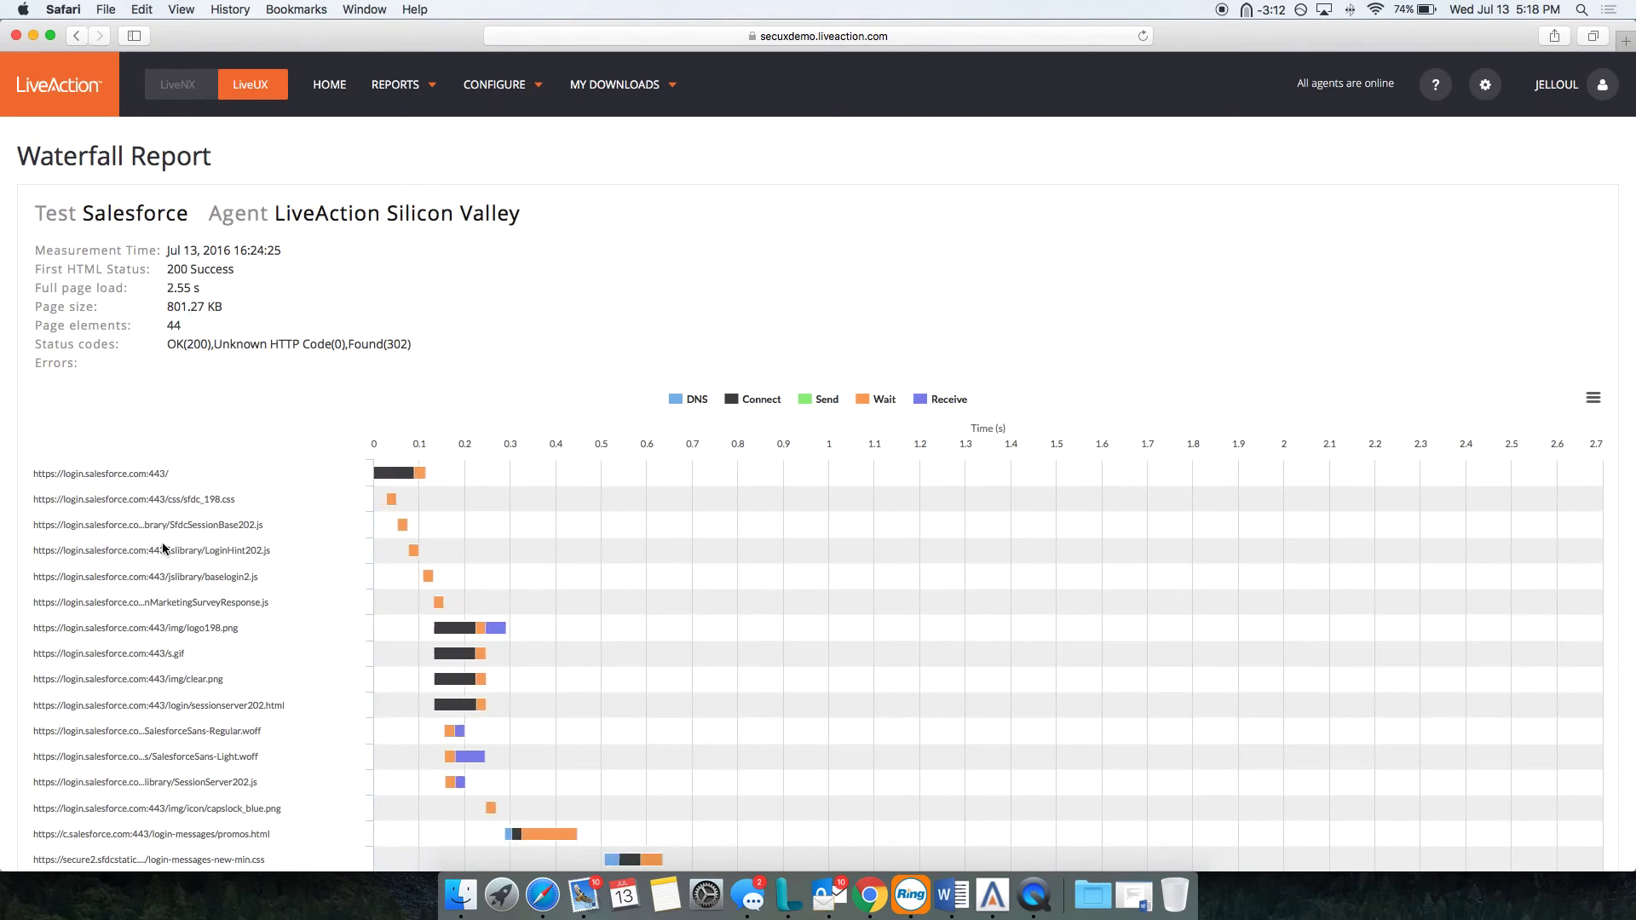
scroll(256, 720, "down", 2)
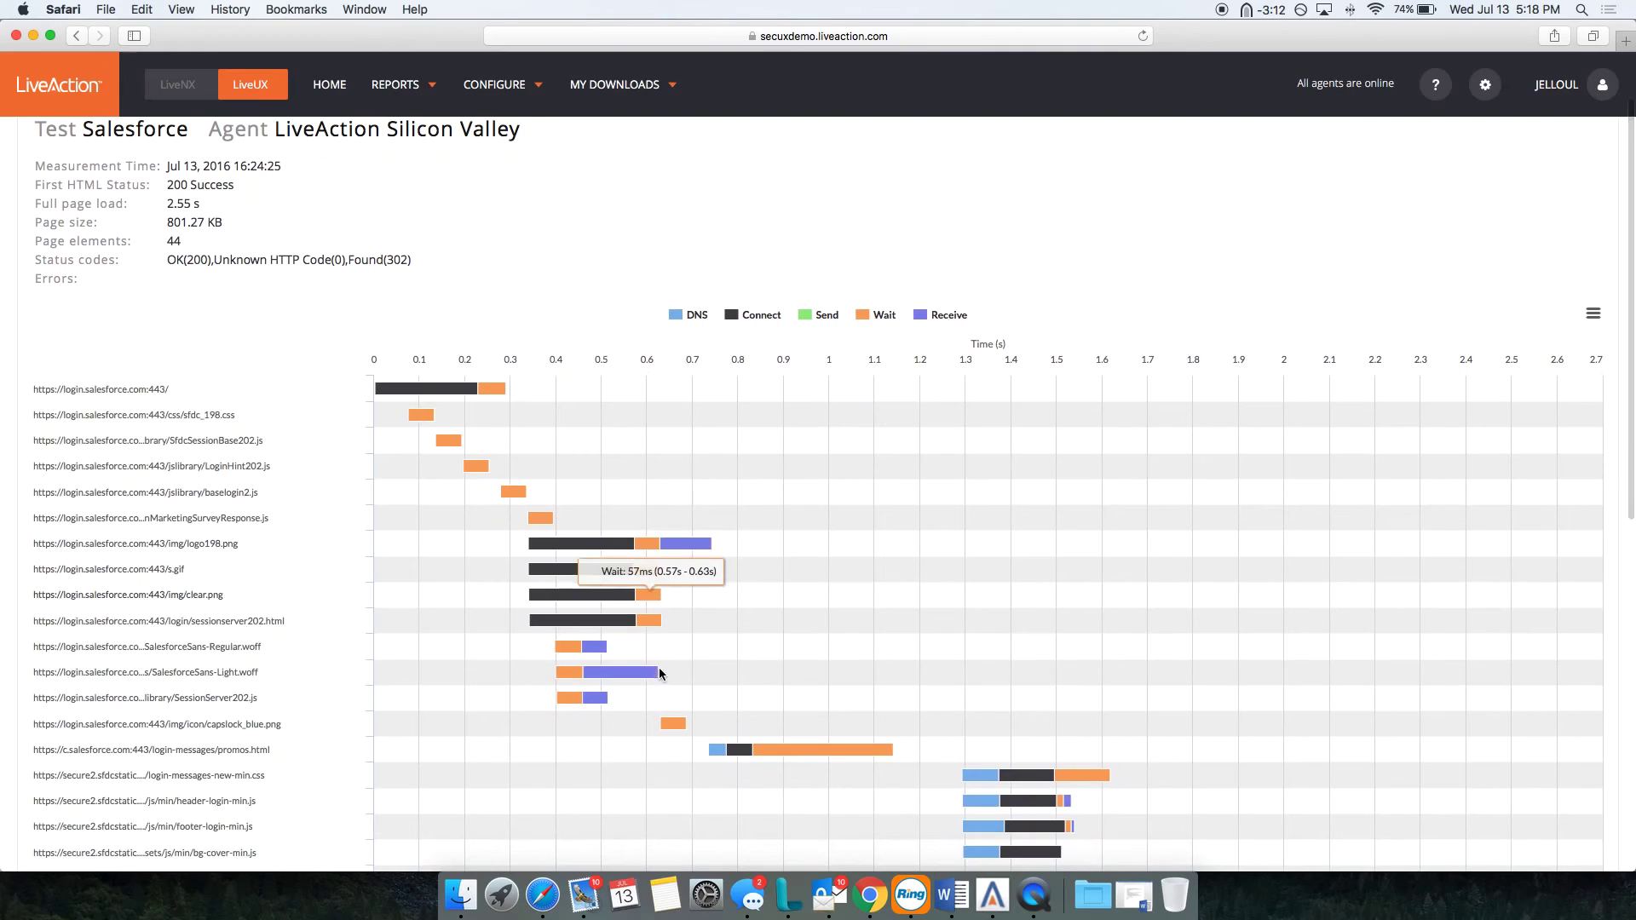
mouse_move(599, 550)
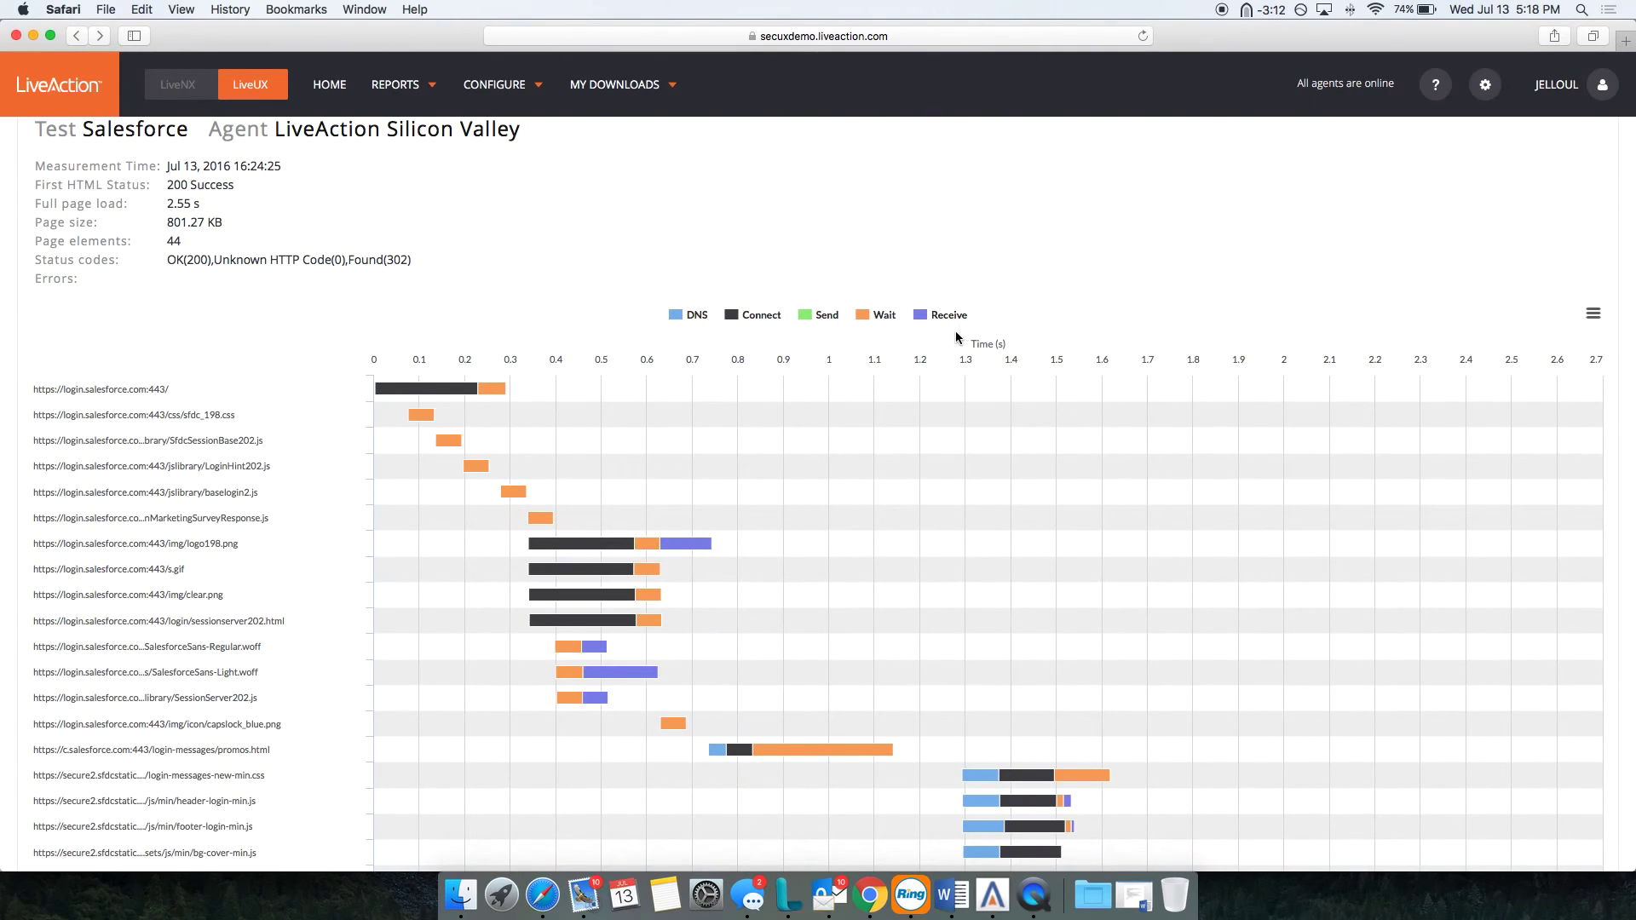
key("super+Left")
Show Salesforce Path Analysis and view the choopa.net to gtt.net link details
left_click(950, 202)
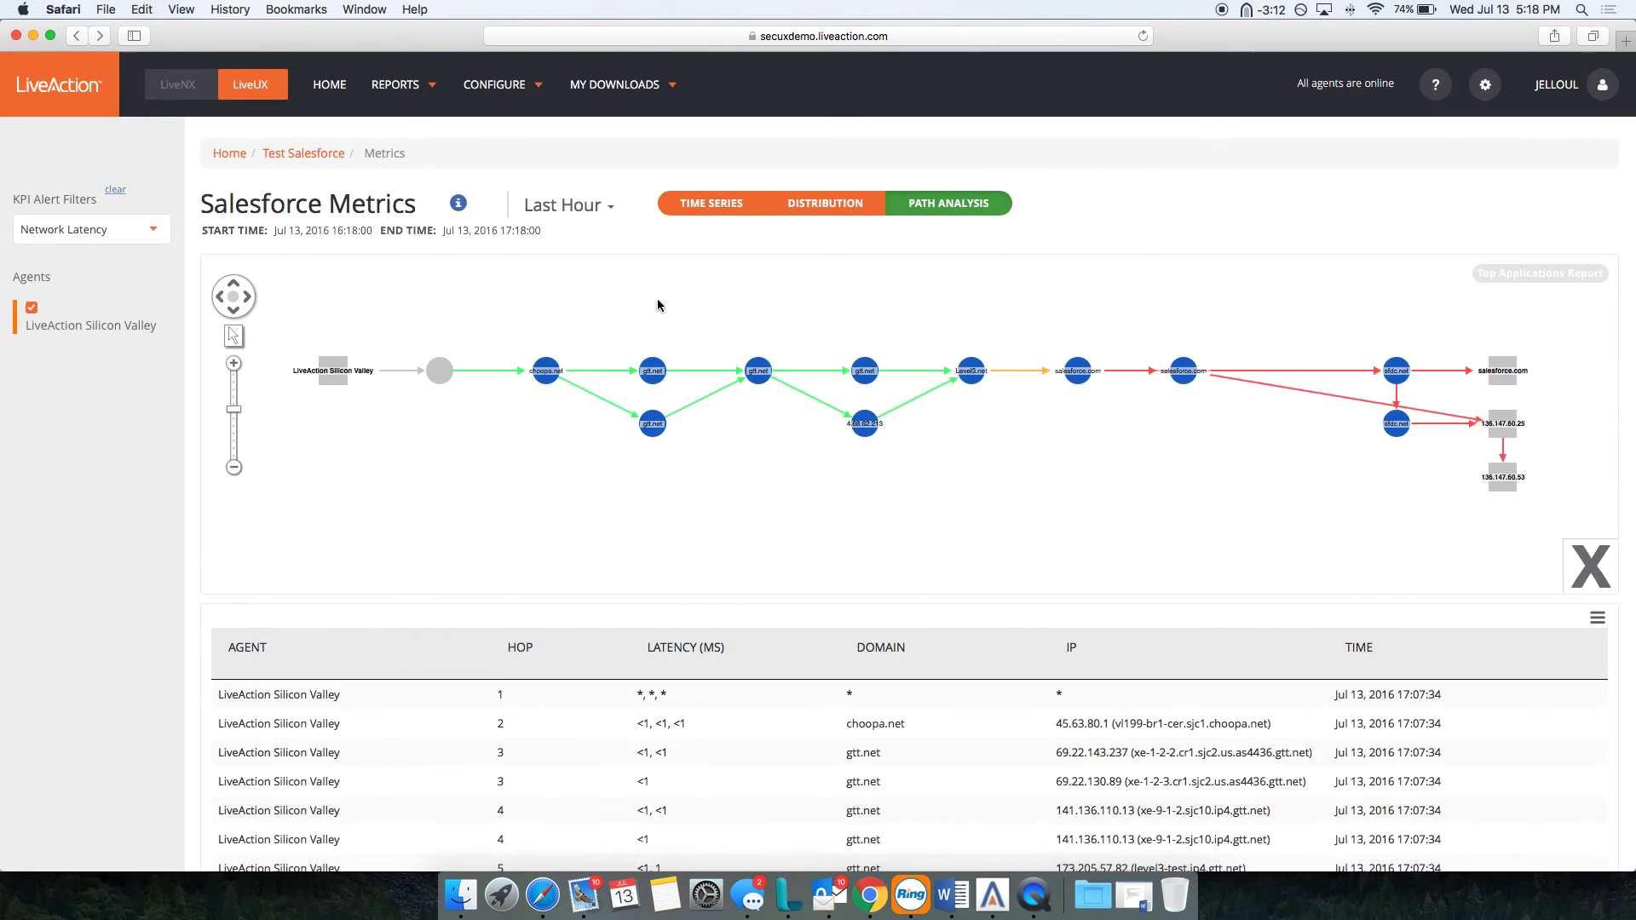
left_click(595, 368)
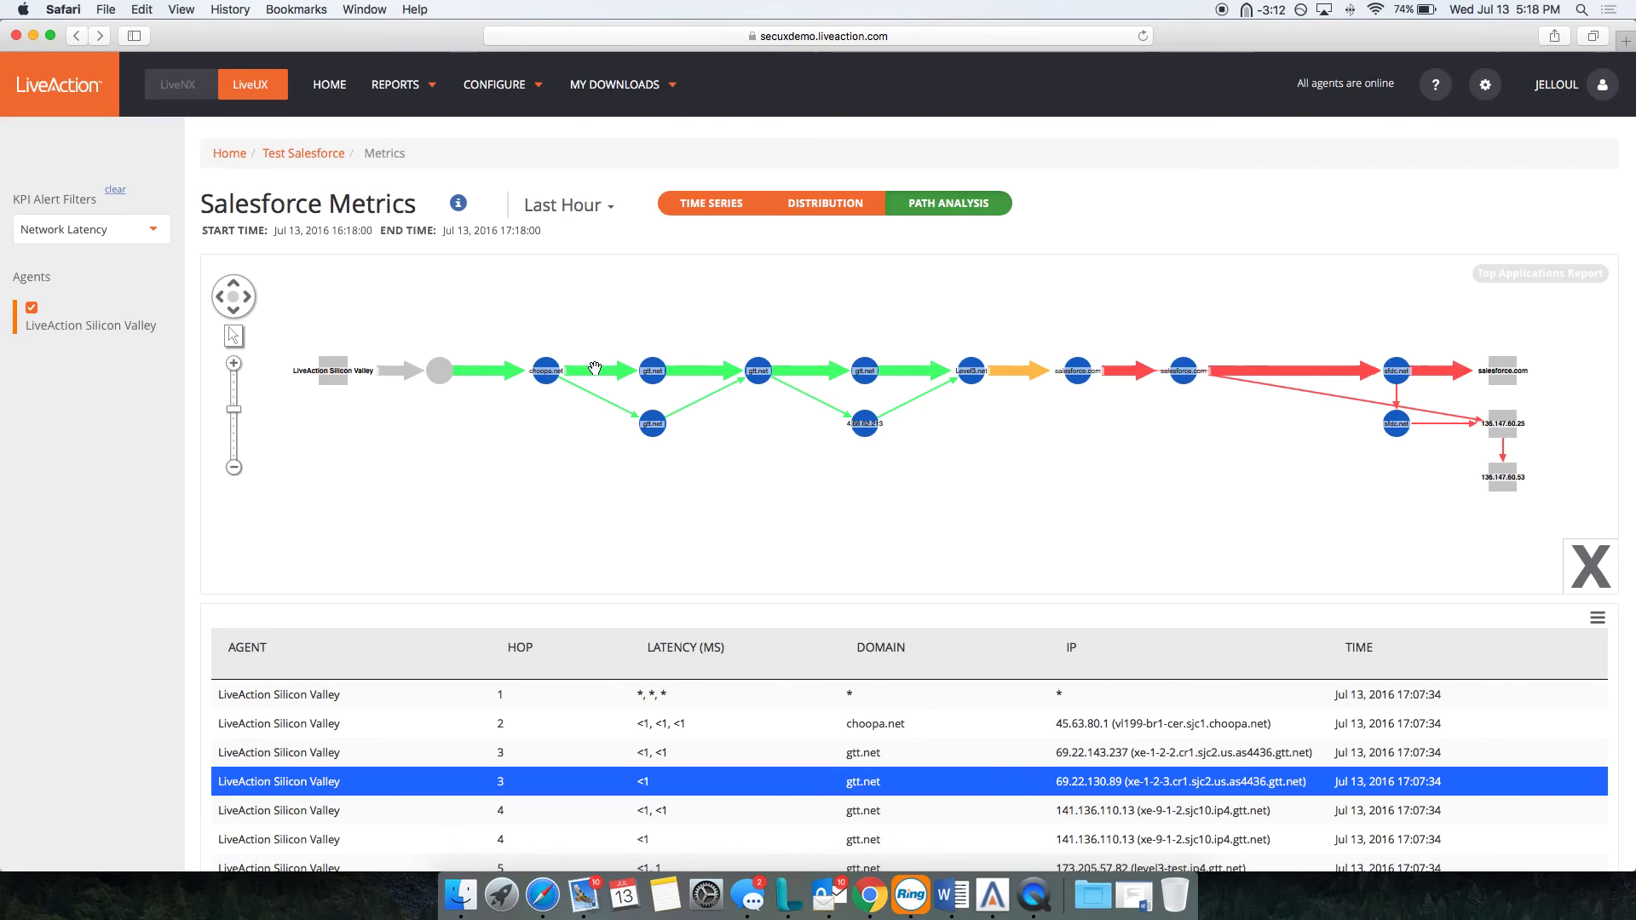
left_click(595, 368)
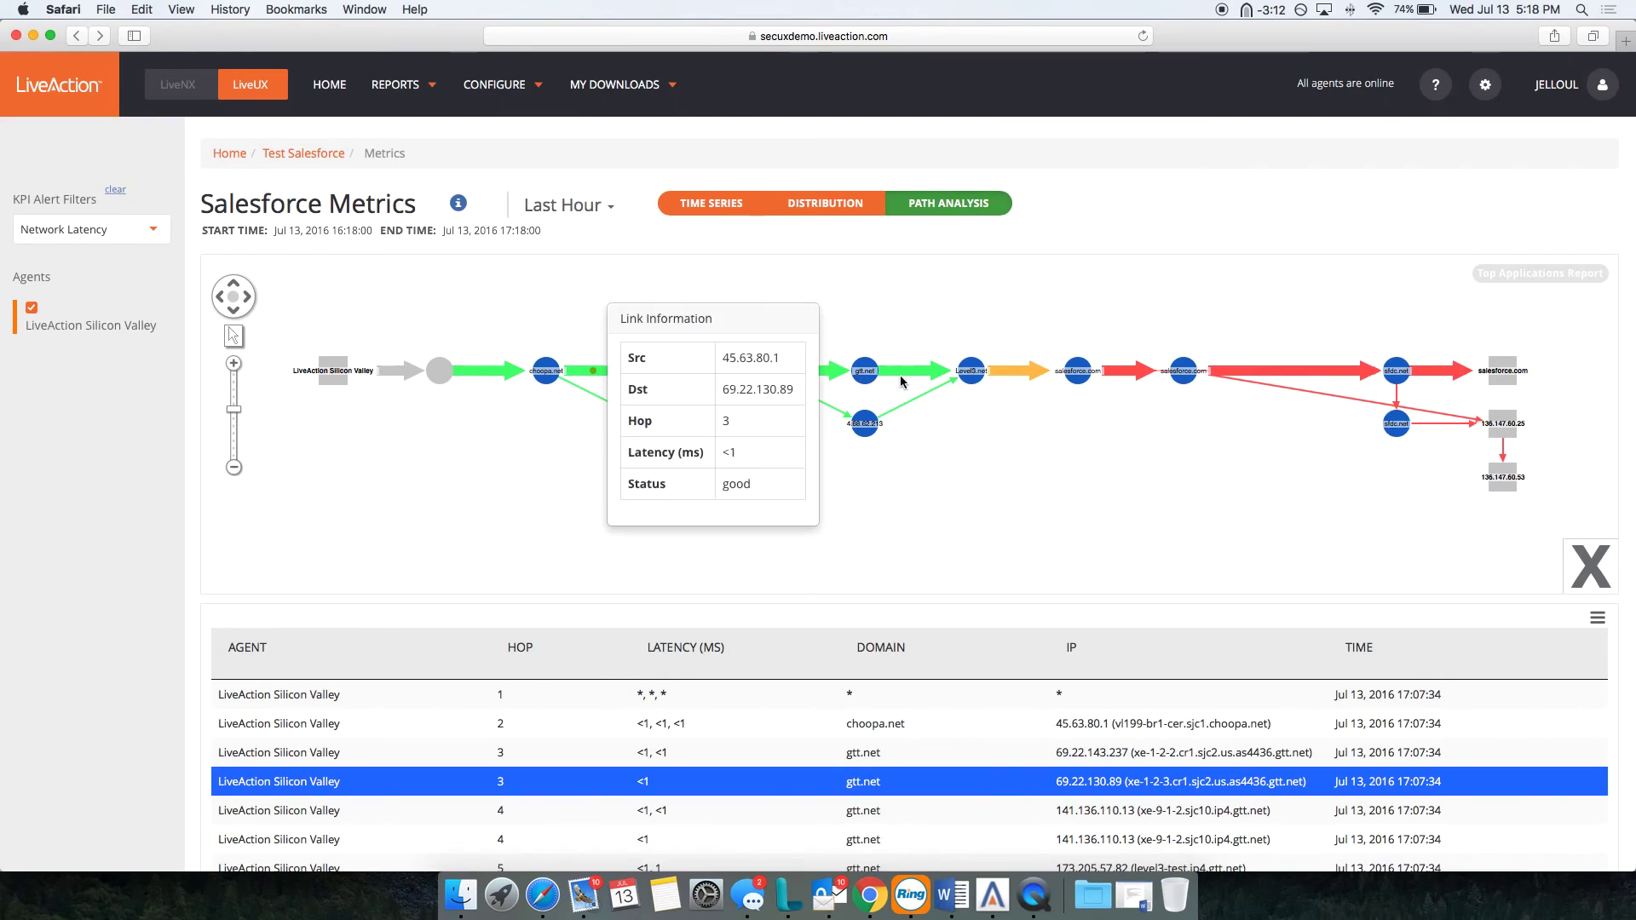
Inspect the Level3.net node's details, then bring up QuickTime's Dock menu to stop recording
left_click(973, 375)
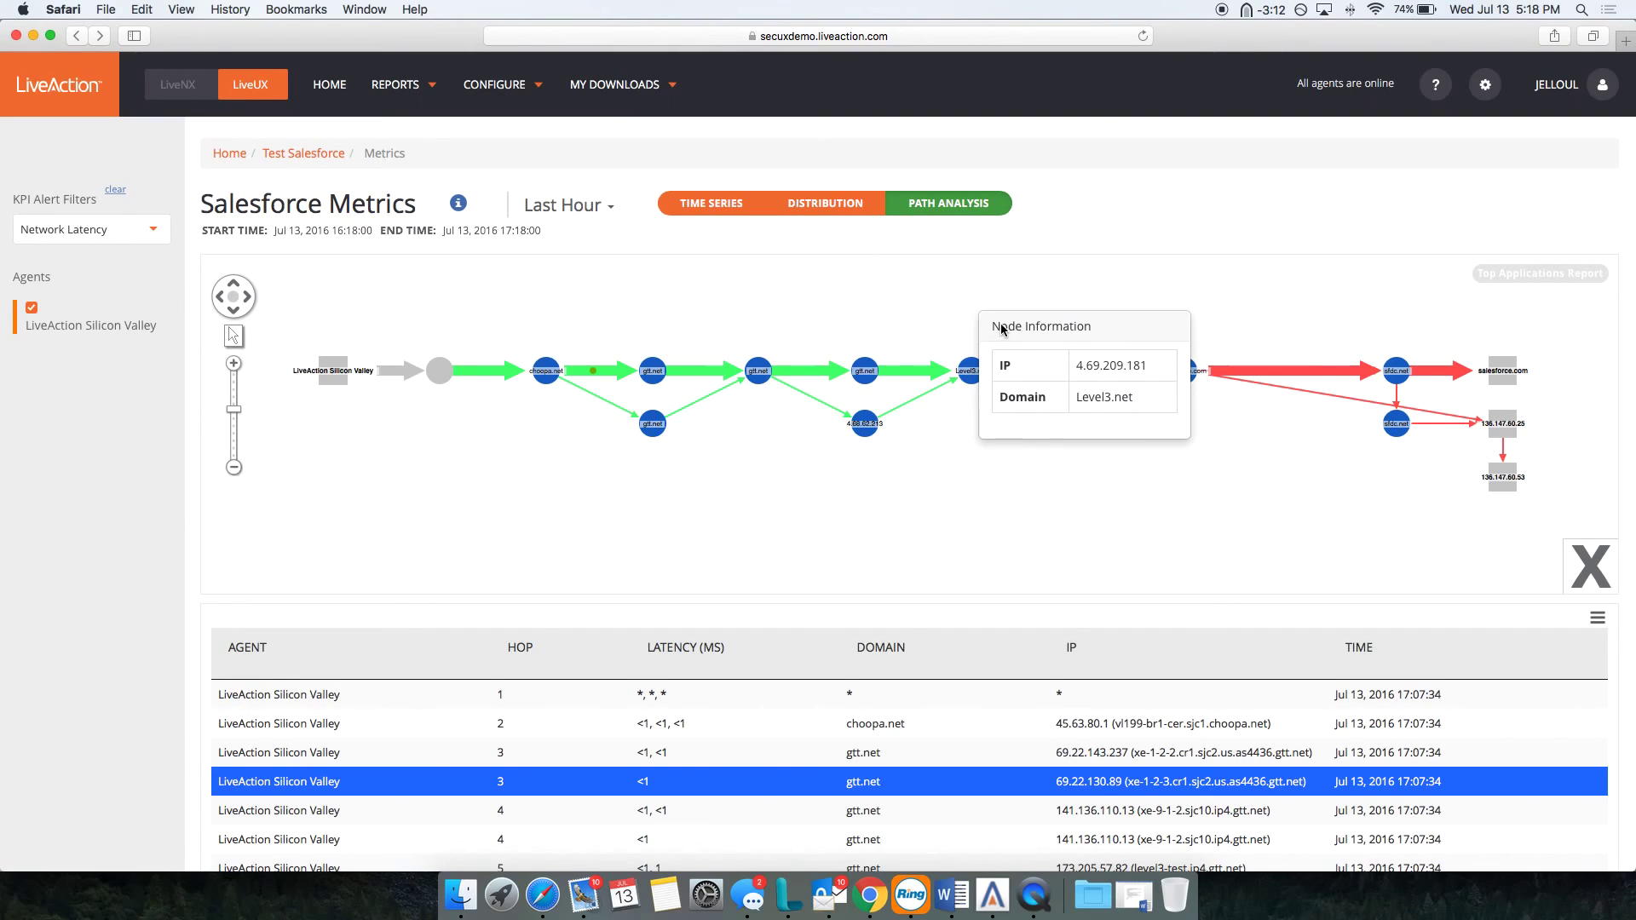
left_click(1013, 502)
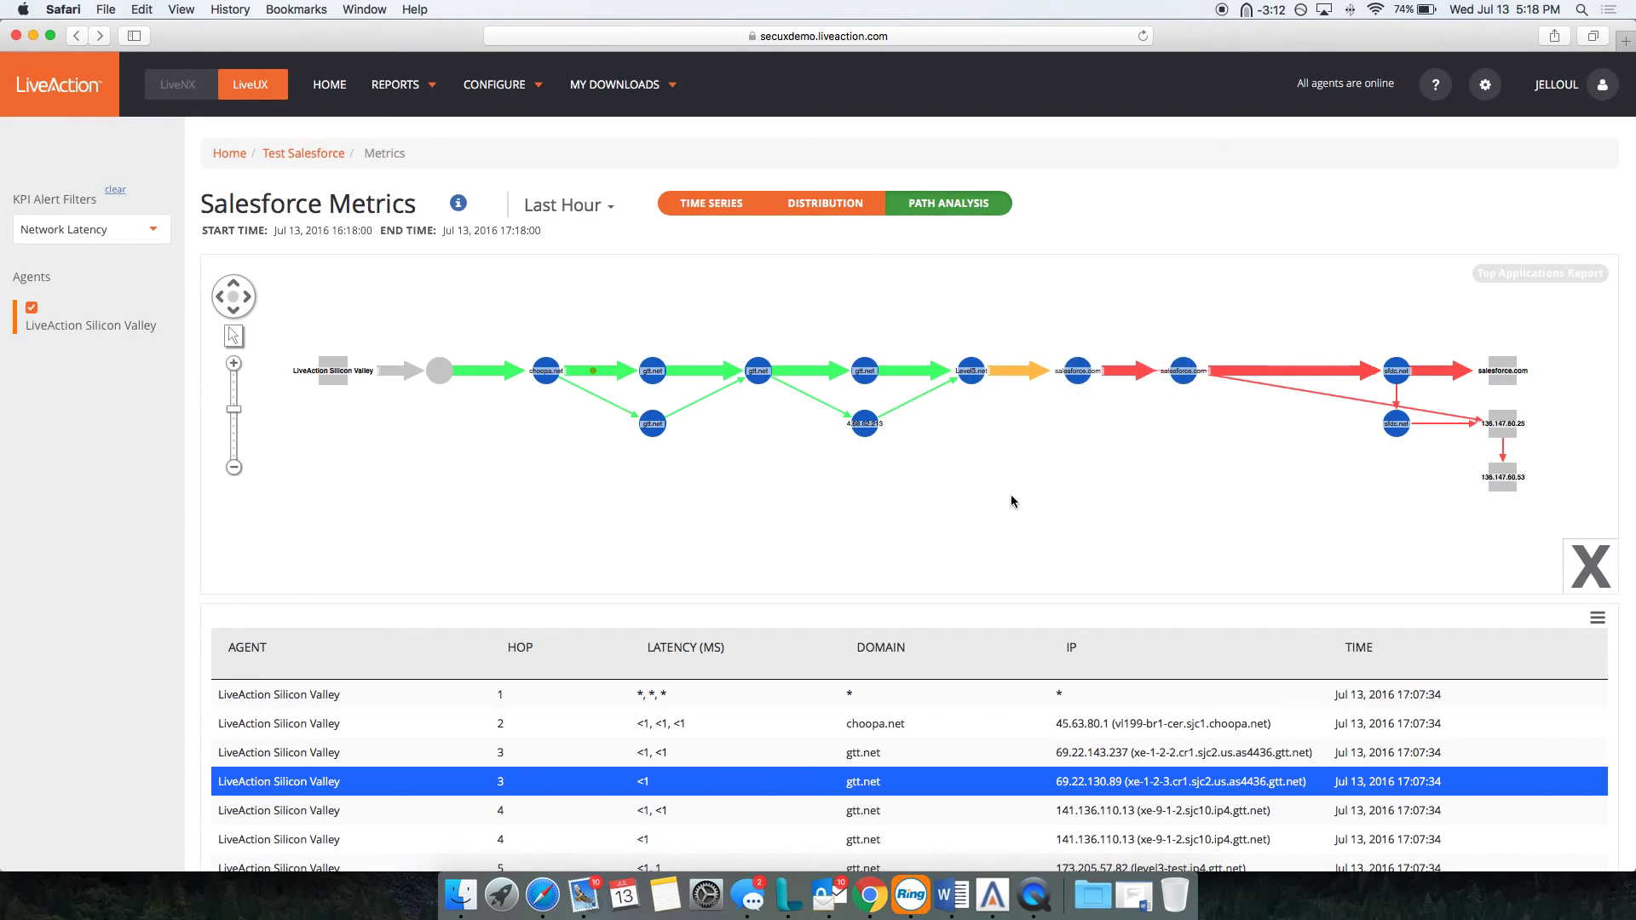
left_click(978, 375)
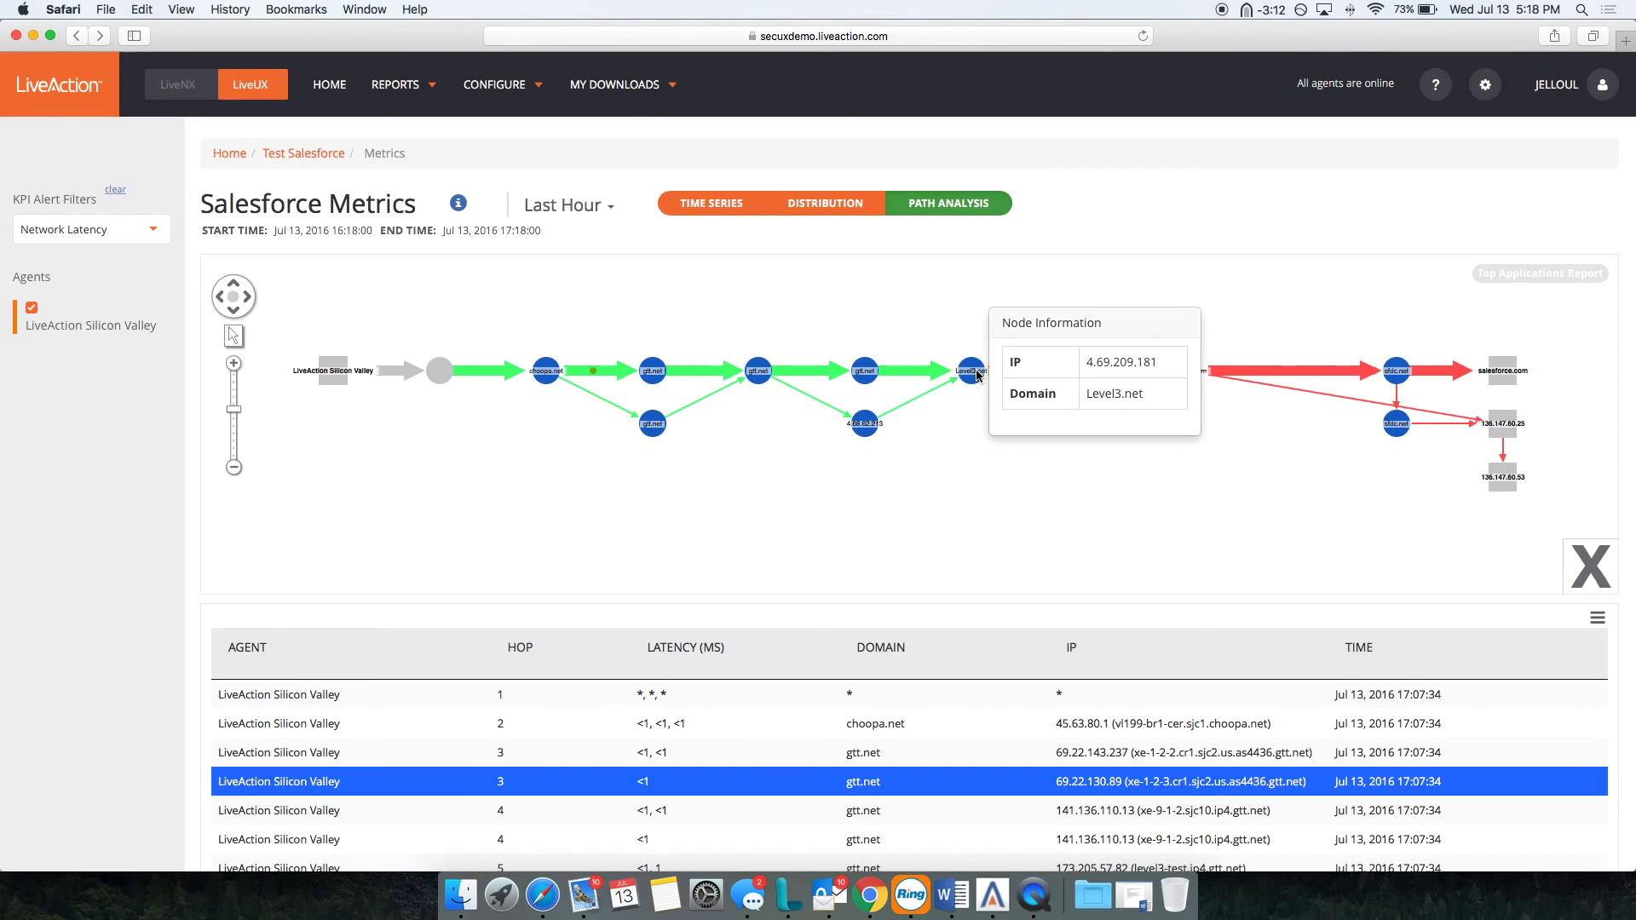
left_click(801, 531)
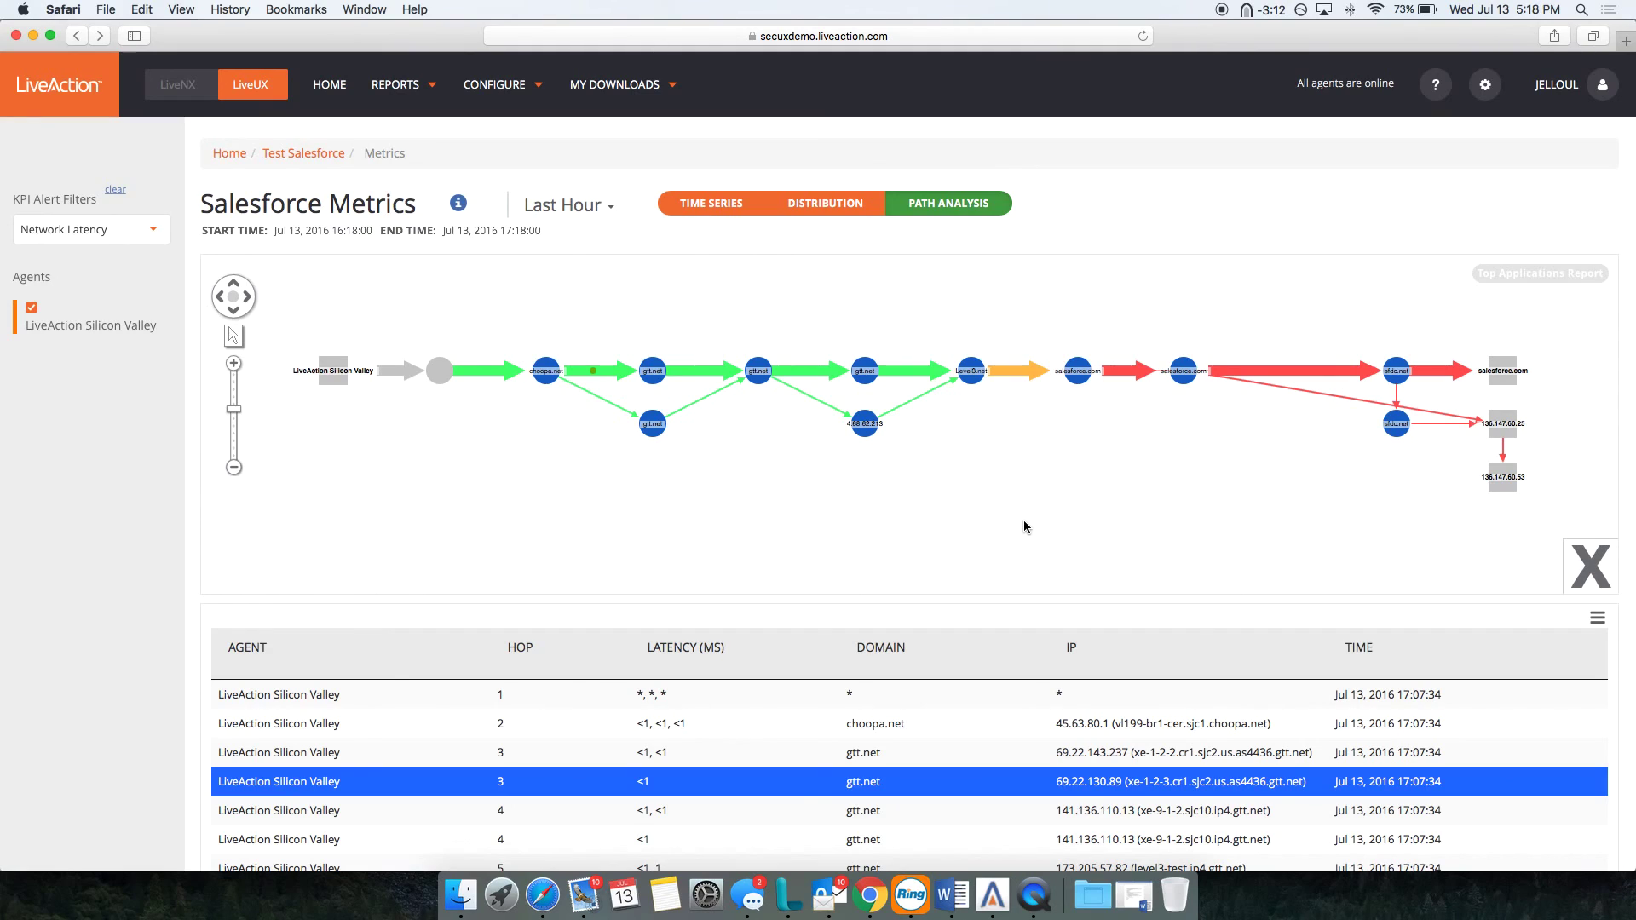
right_click(1037, 895)
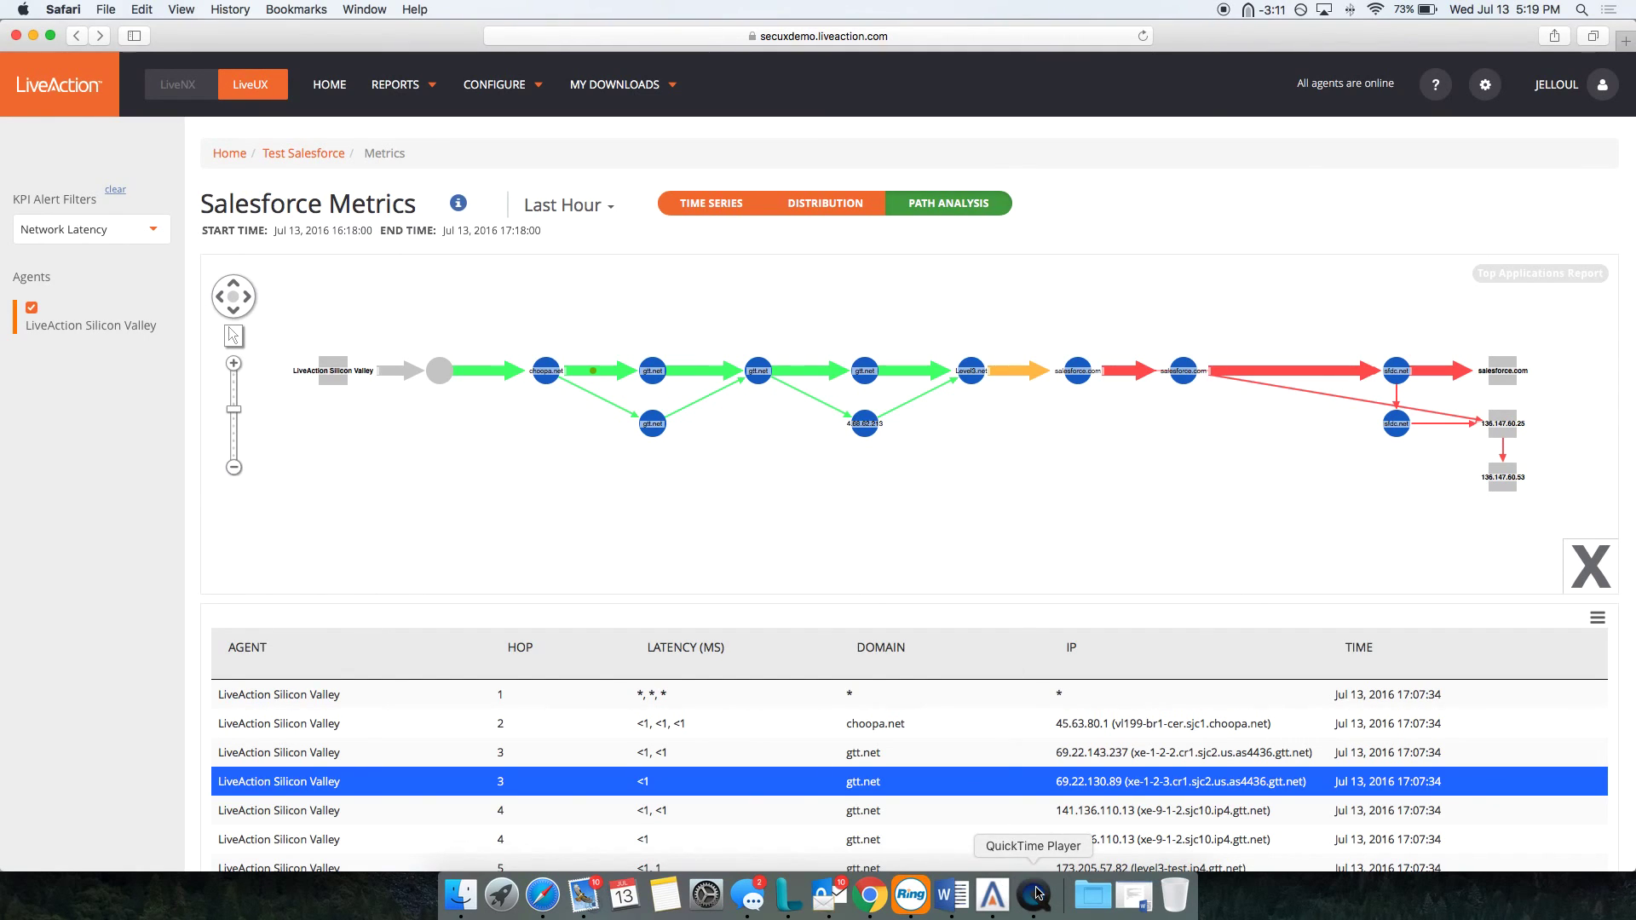